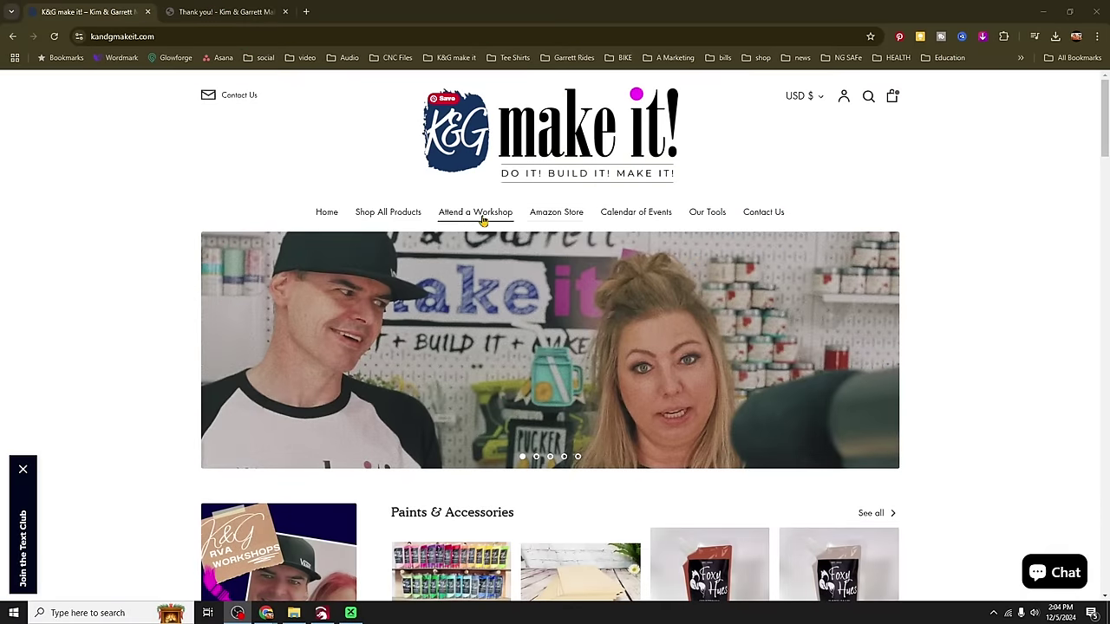
Step: Go from Shop All Products to the Laser Cut Ready Digital Downloads collection and browse its product listings
scroll(503, 388, "down", 2)
scroll(522, 398, "up", 2)
left_click(390, 213)
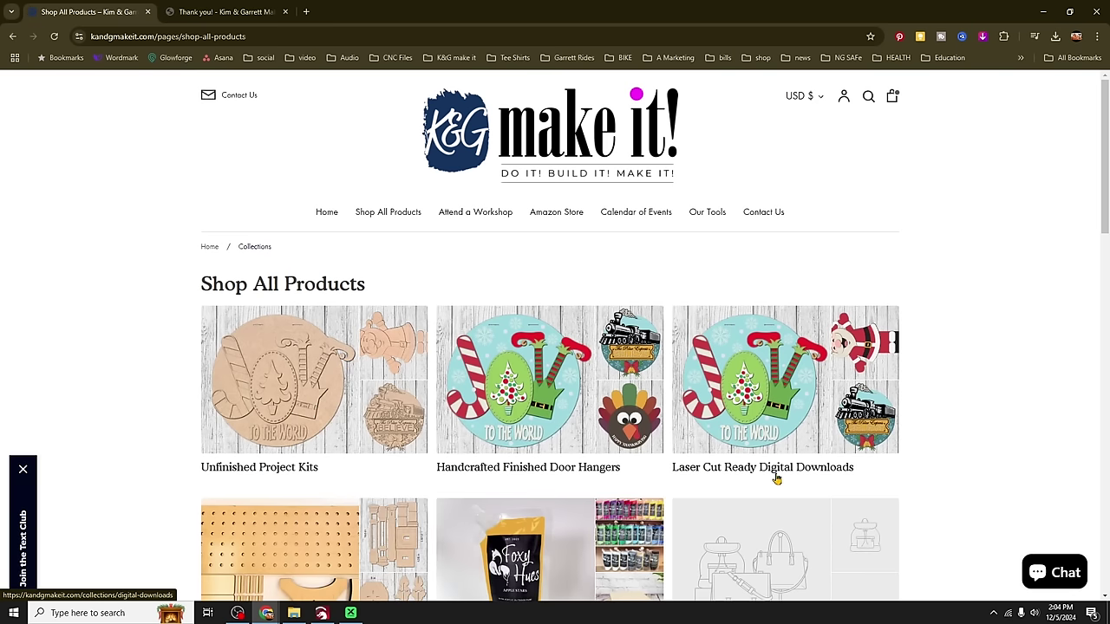
left_click(810, 405)
scroll(734, 384, "down", 2)
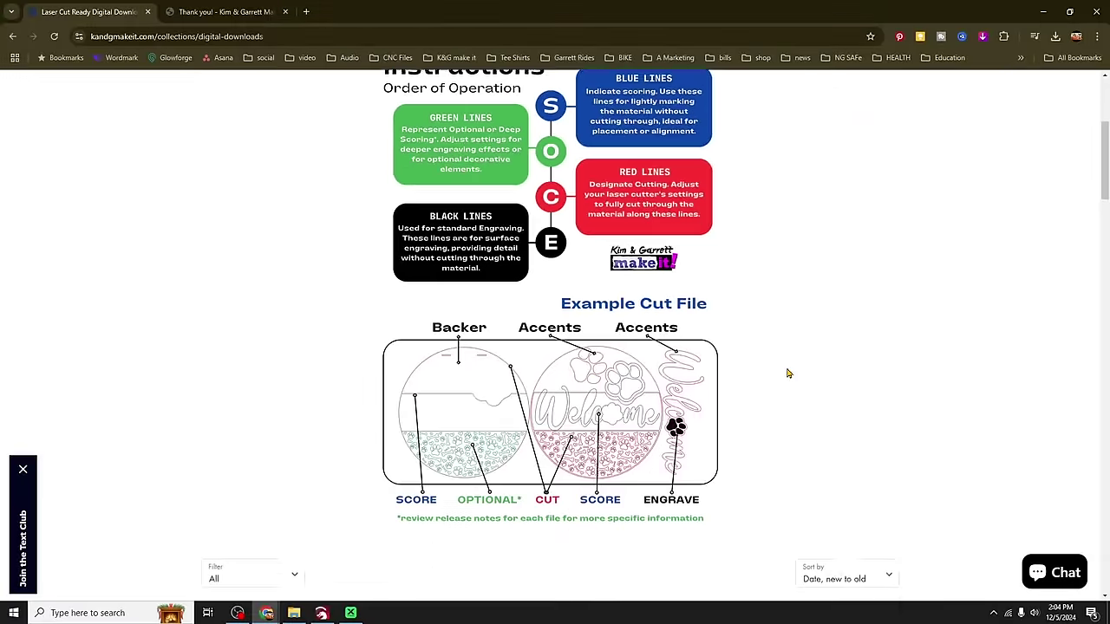
scroll(787, 373, "down", 1)
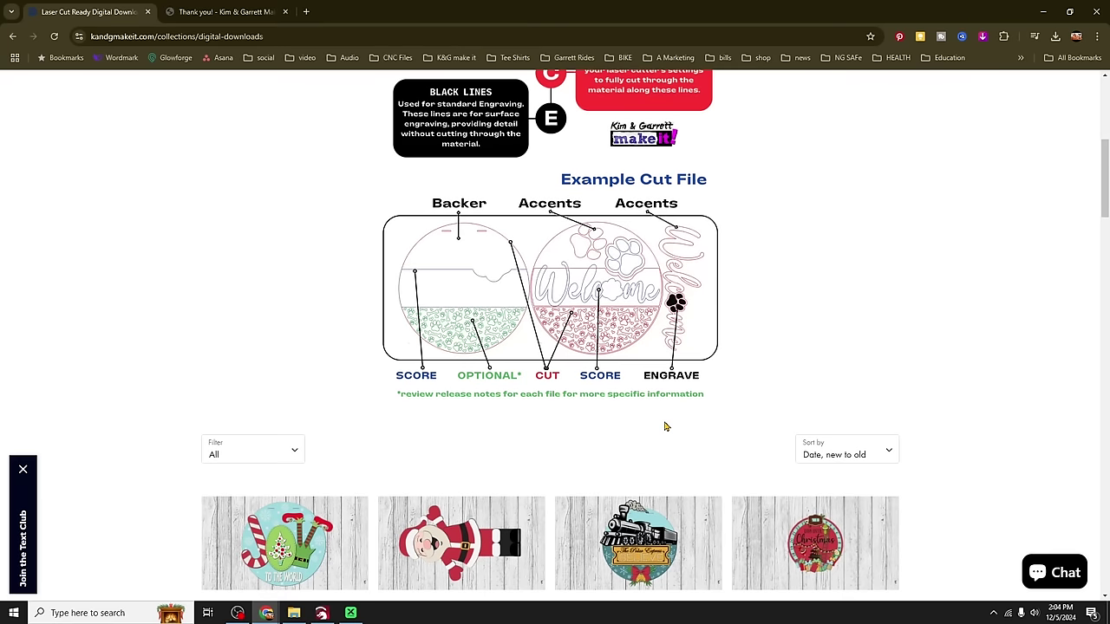
scroll(666, 427, "down", 4)
Step: Filter the store by Christmas and add the Merry Christmas Lights Door Hanger SVG to the cart
left_click(280, 228)
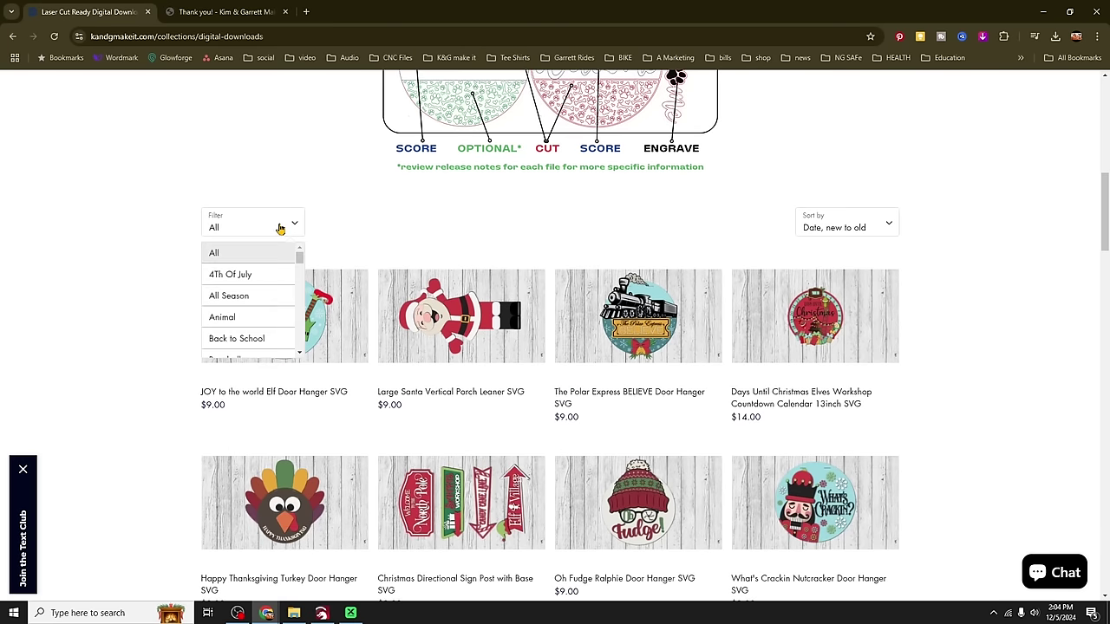
scroll(269, 290, "down", 3)
left_click(270, 295)
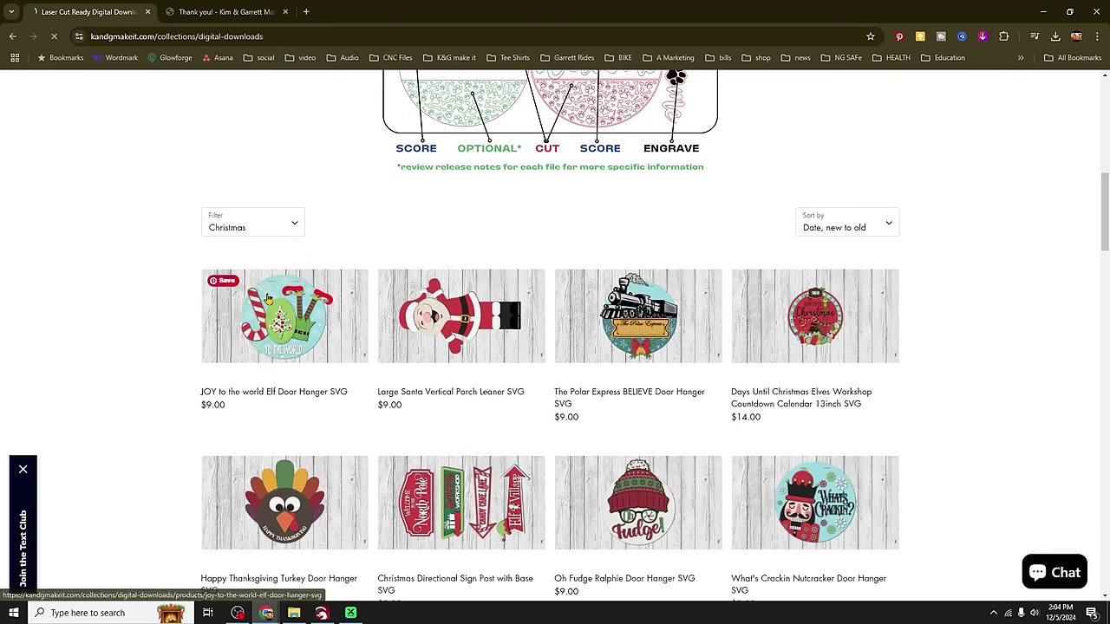
scroll(858, 355, "down", 10)
scroll(832, 405, "down", 15)
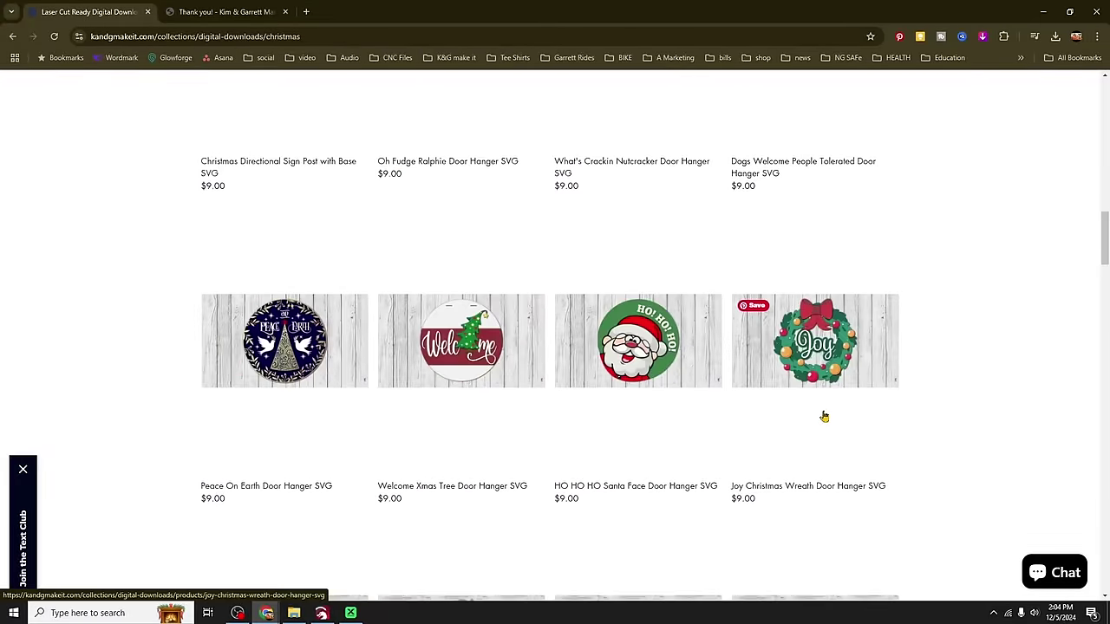
scroll(808, 430, "down", 14)
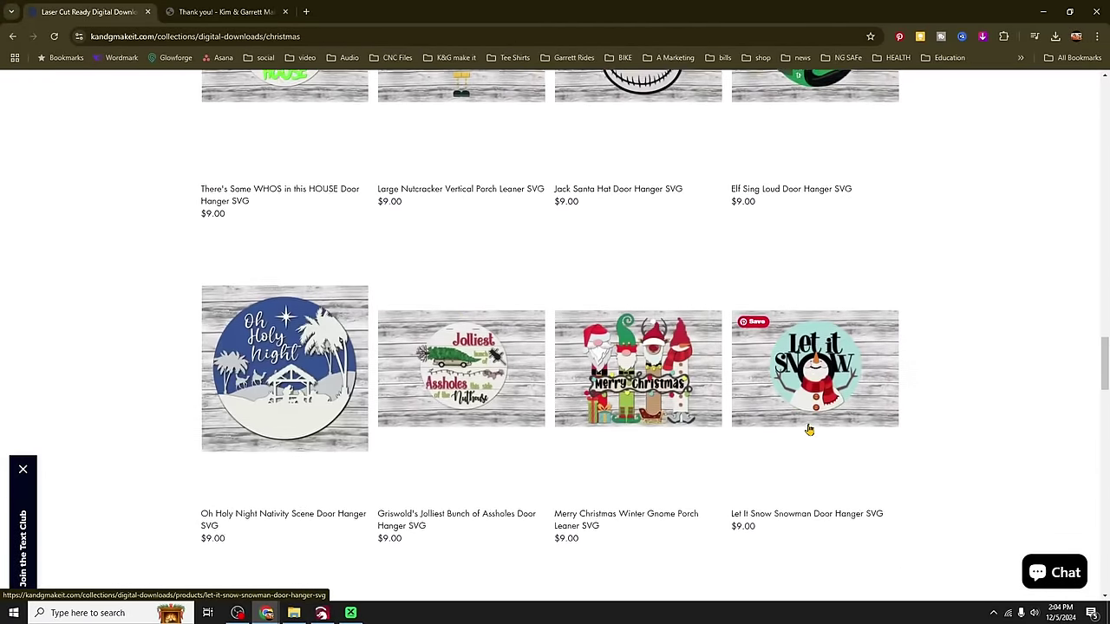
scroll(808, 430, "down", 8)
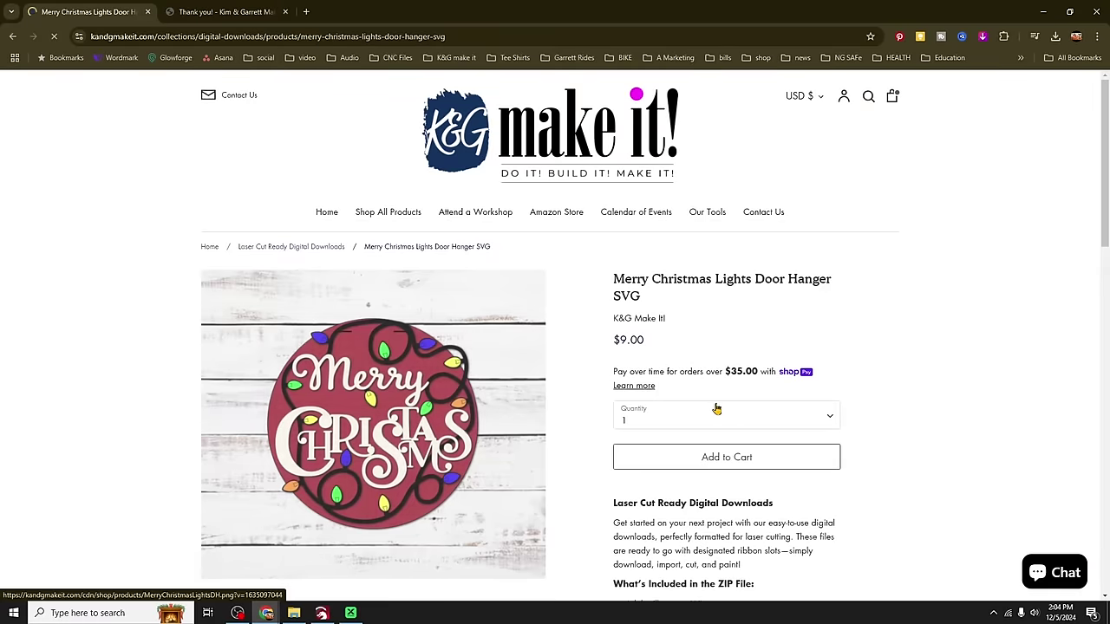
scroll(755, 408, "down", 1)
left_click(744, 400)
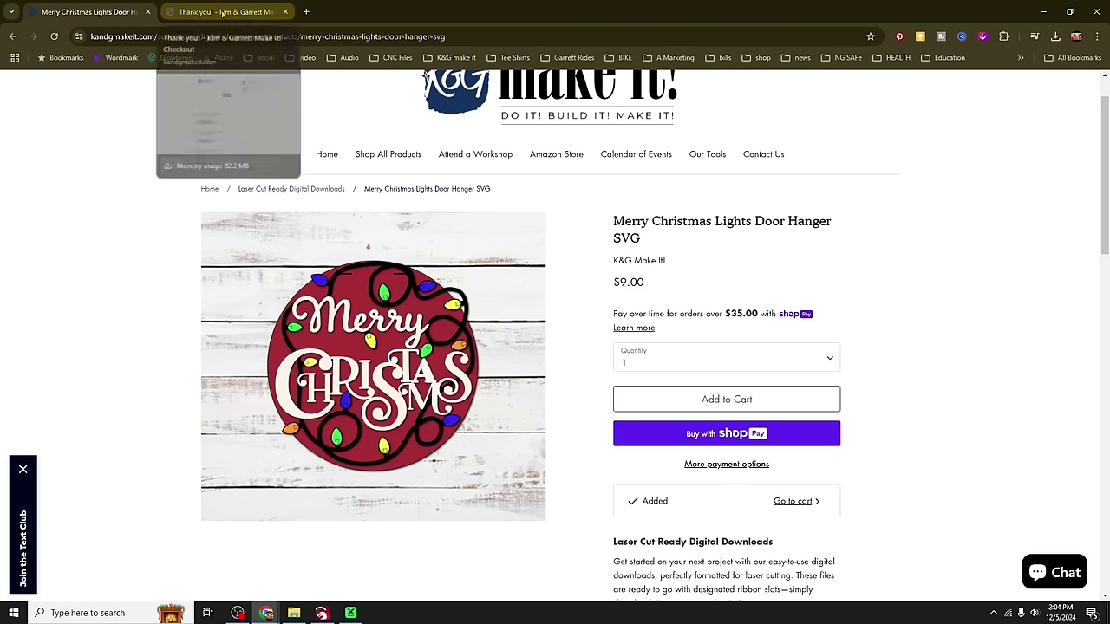
Step: Download the Merry Christmas Lights INLINE CUT FILE kandgmakeit.zip from the order-complete page and open it
left_click(223, 12)
scroll(596, 261, "down", 1)
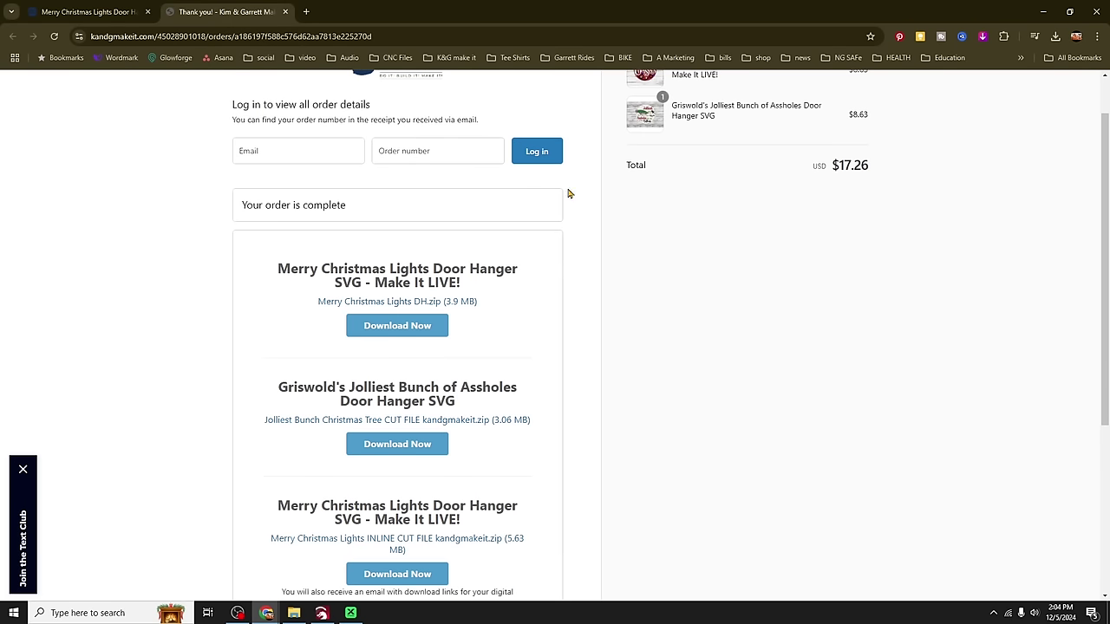
scroll(549, 398, "down", 3)
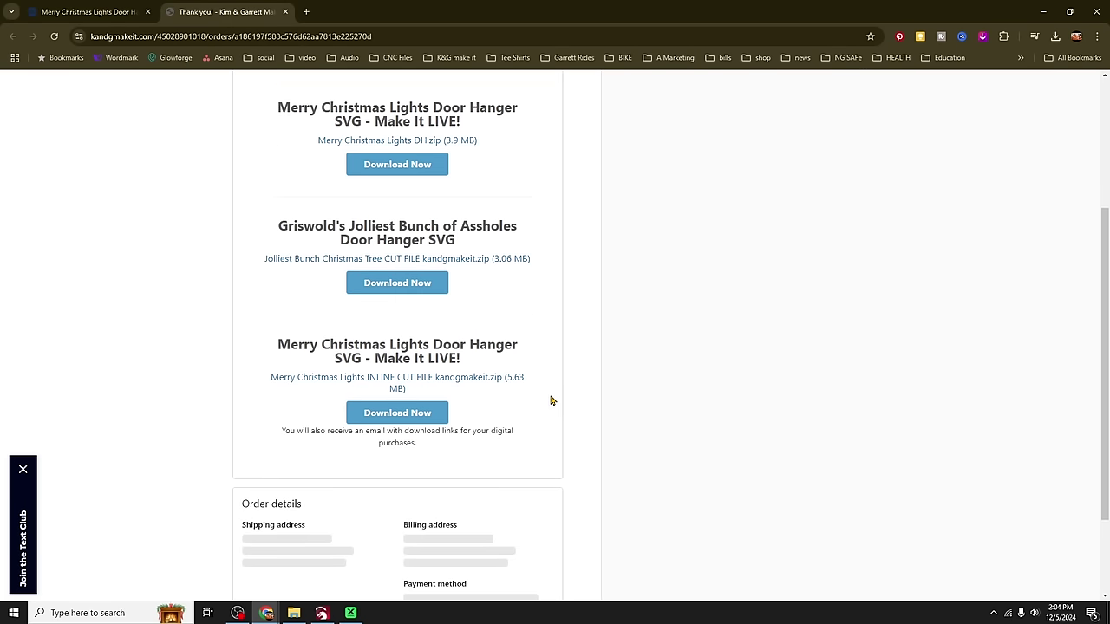
left_click(416, 407)
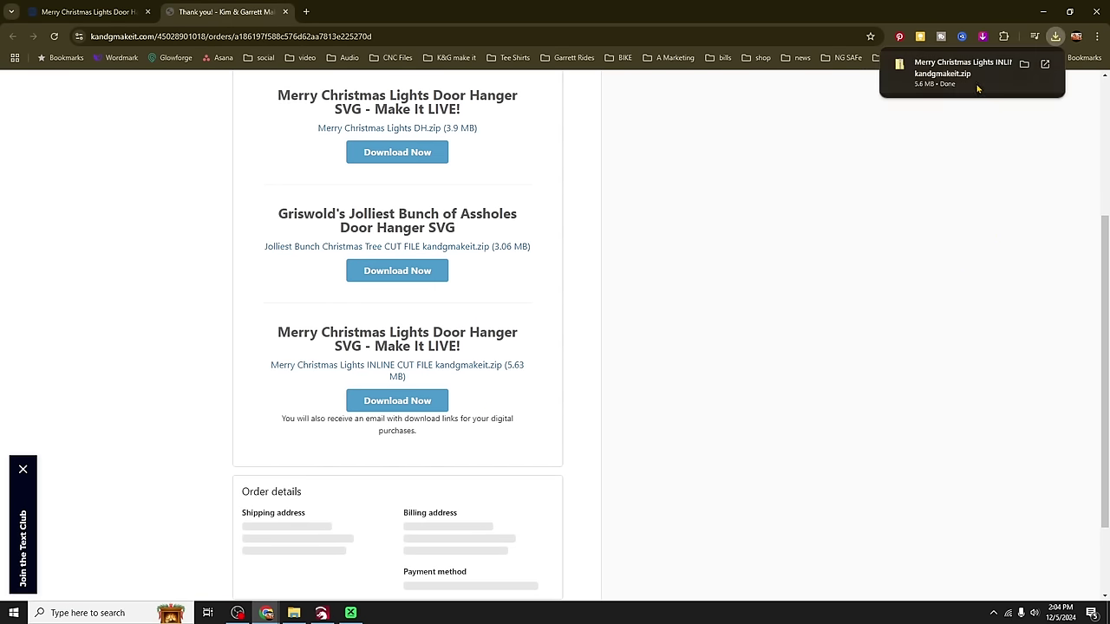
left_click(953, 62)
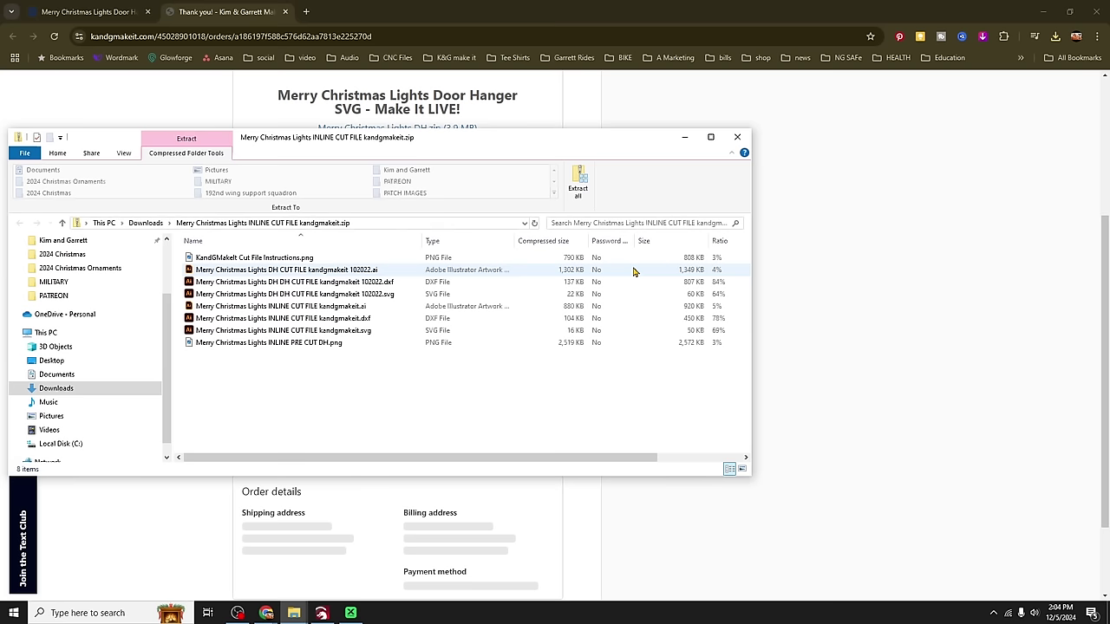
Step: Extract all files from the zip into their own folder
left_click(577, 184)
left_click(658, 417)
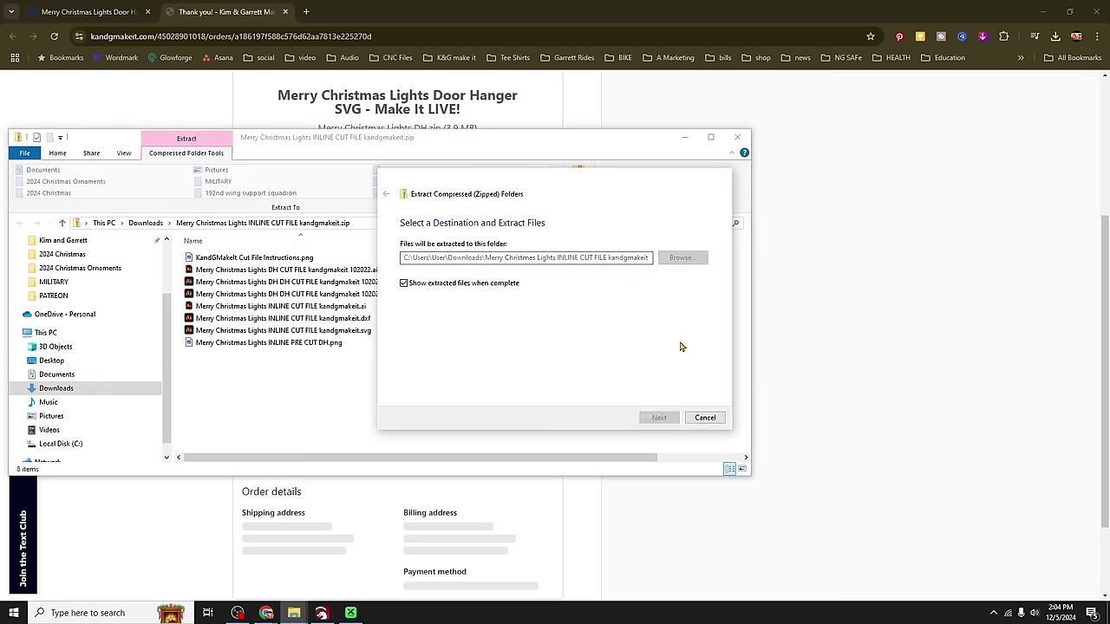
left_click(685, 137)
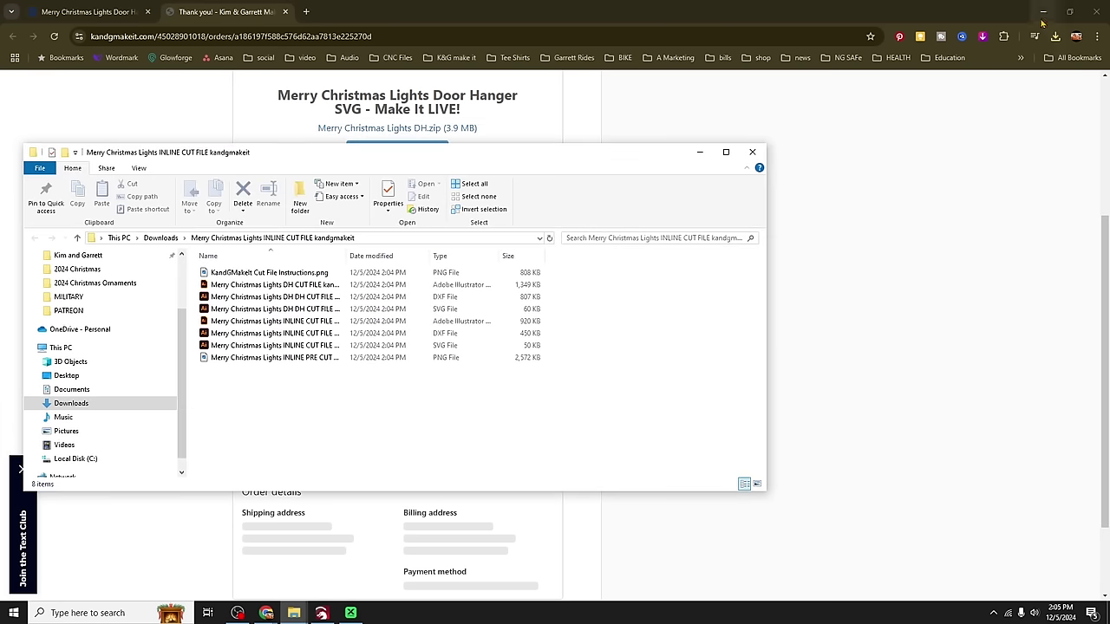
Step: Import the INLINE CUT FILE kandgmakeit.svg into LightBurn by dragging it onto the canvas
left_click(1041, 13)
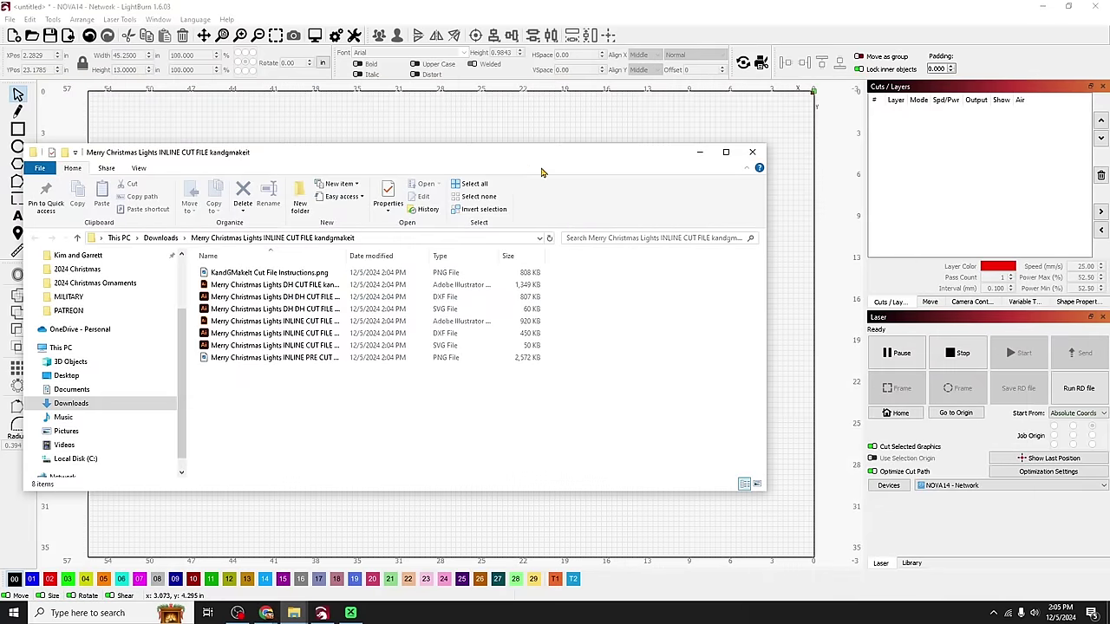
left_click_drag(534, 163, 845, 144)
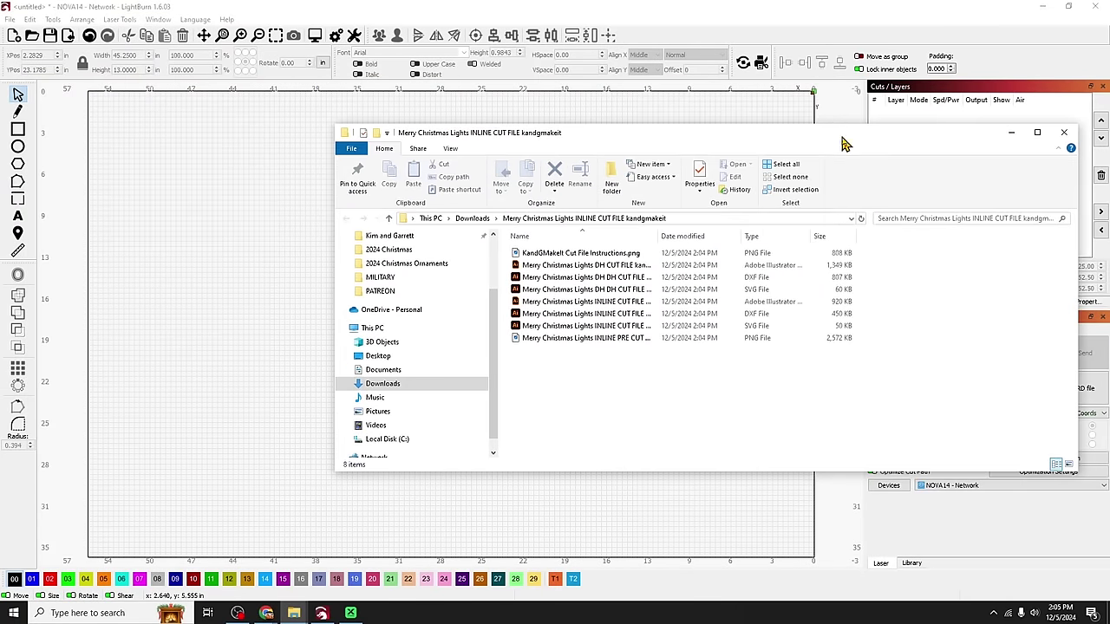
left_click_drag(659, 237, 780, 237)
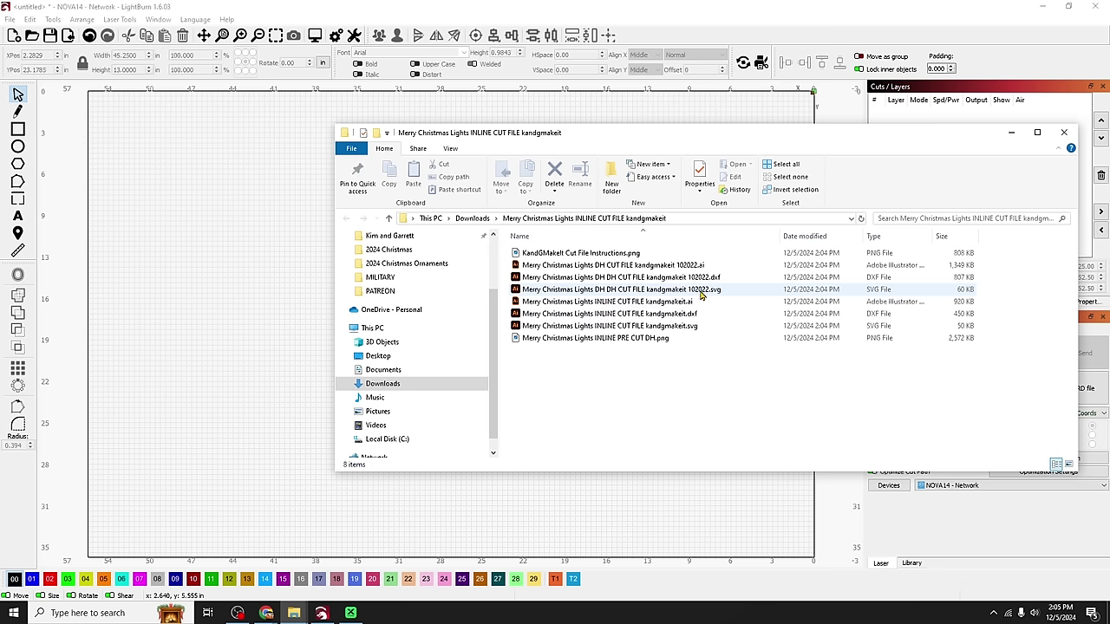
left_click_drag(663, 330, 280, 372)
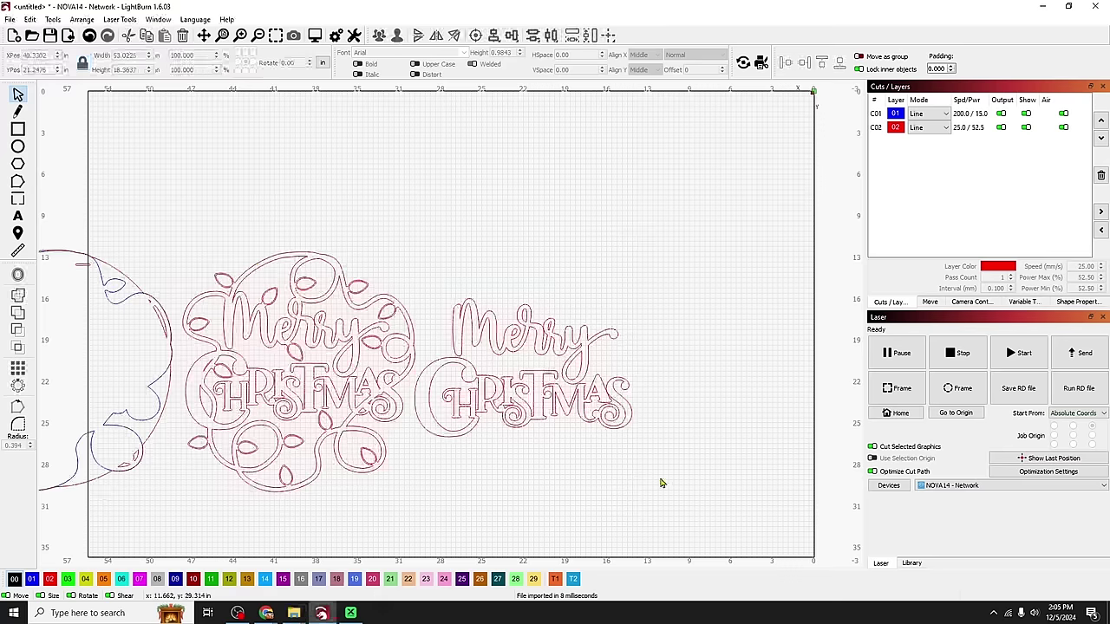
Step: Move the imported designs into the work area and check the wreath backer's size (about 18.1 by 18.3 in)
left_click_drag(284, 375, 453, 330)
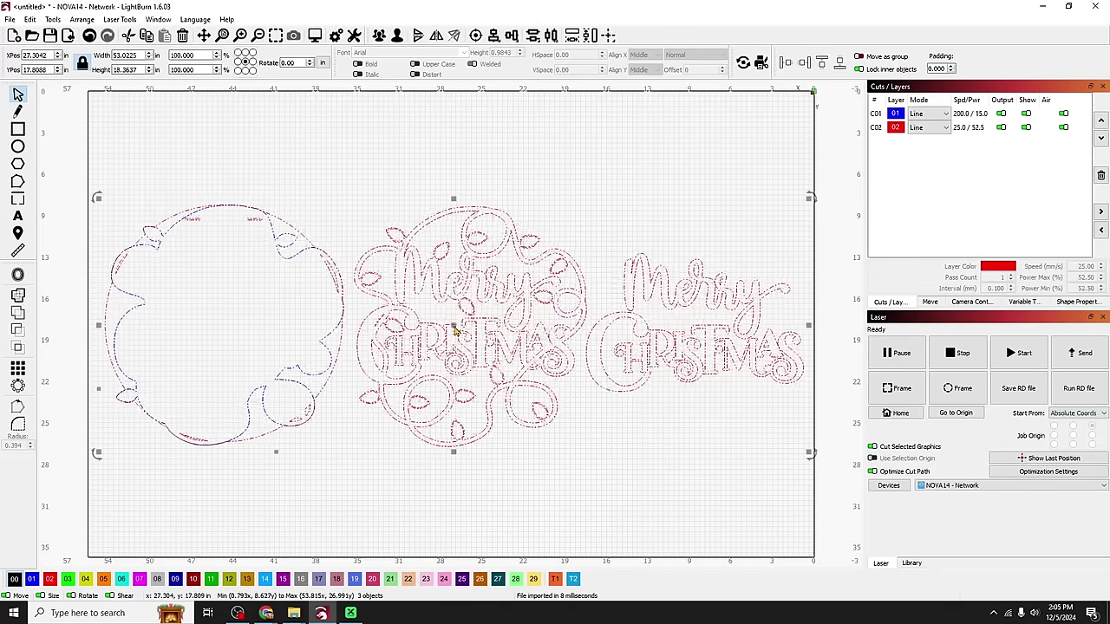
left_click(567, 441)
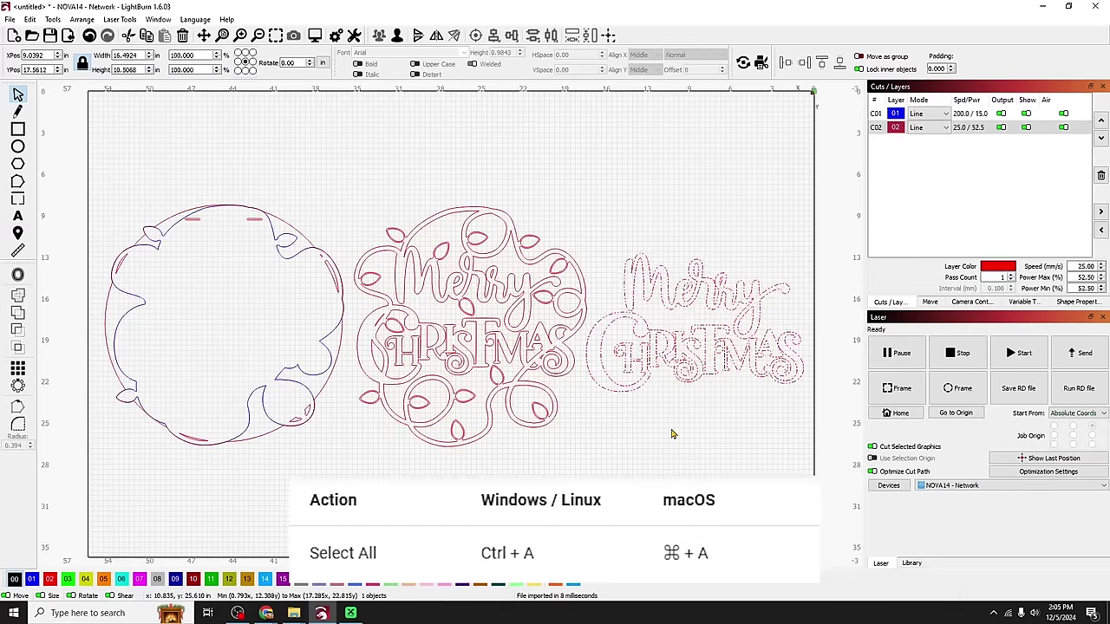
key("ctrl+a")
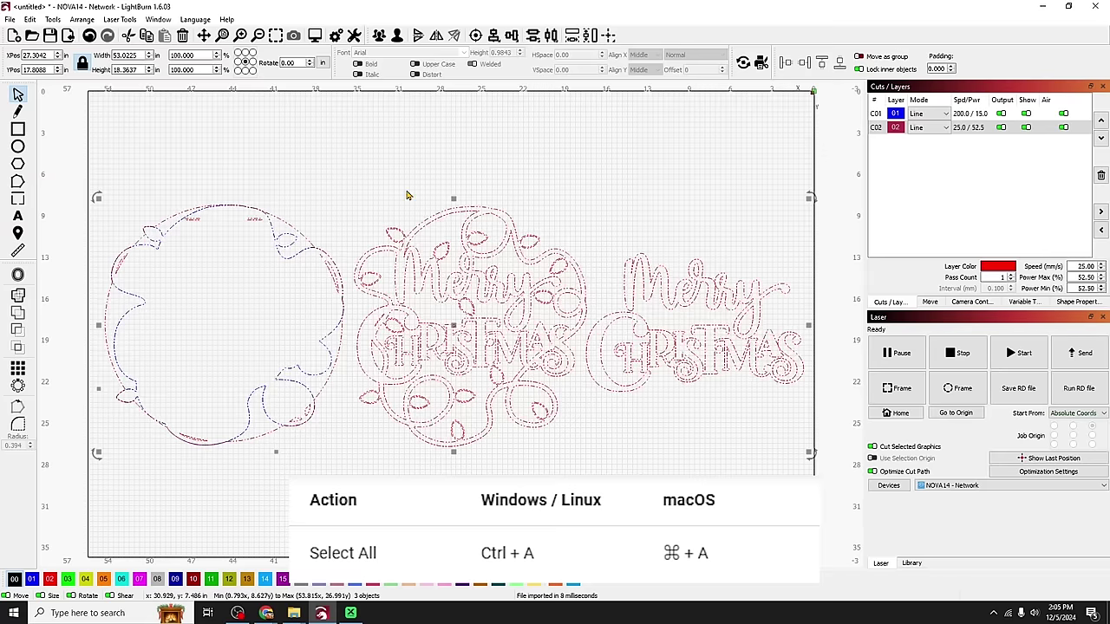
left_click(420, 182)
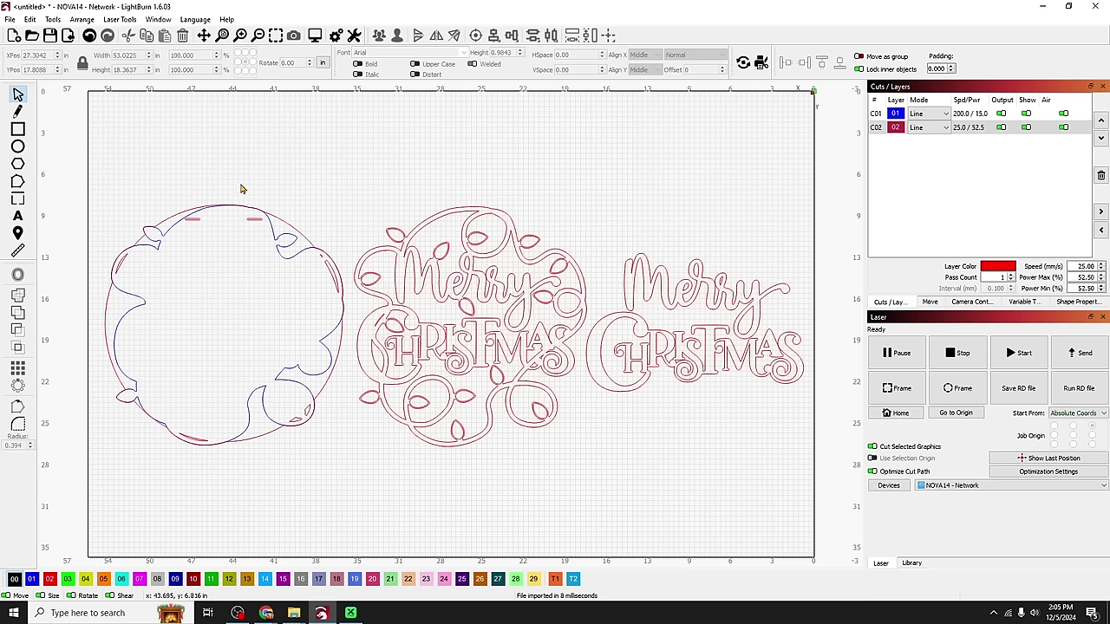
left_click(277, 226)
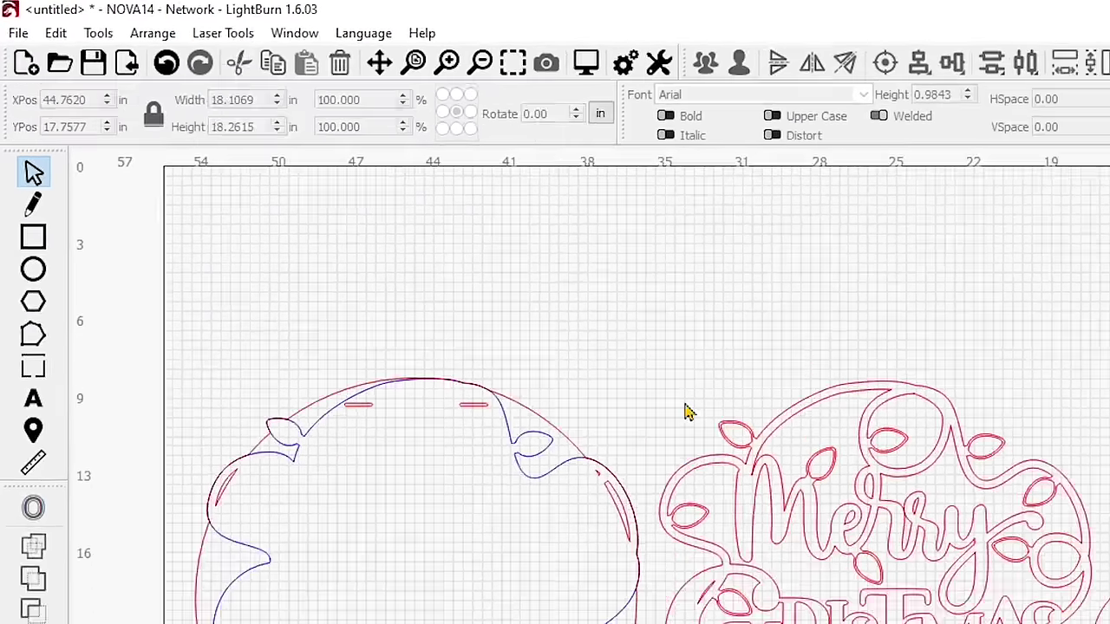
left_click(595, 418)
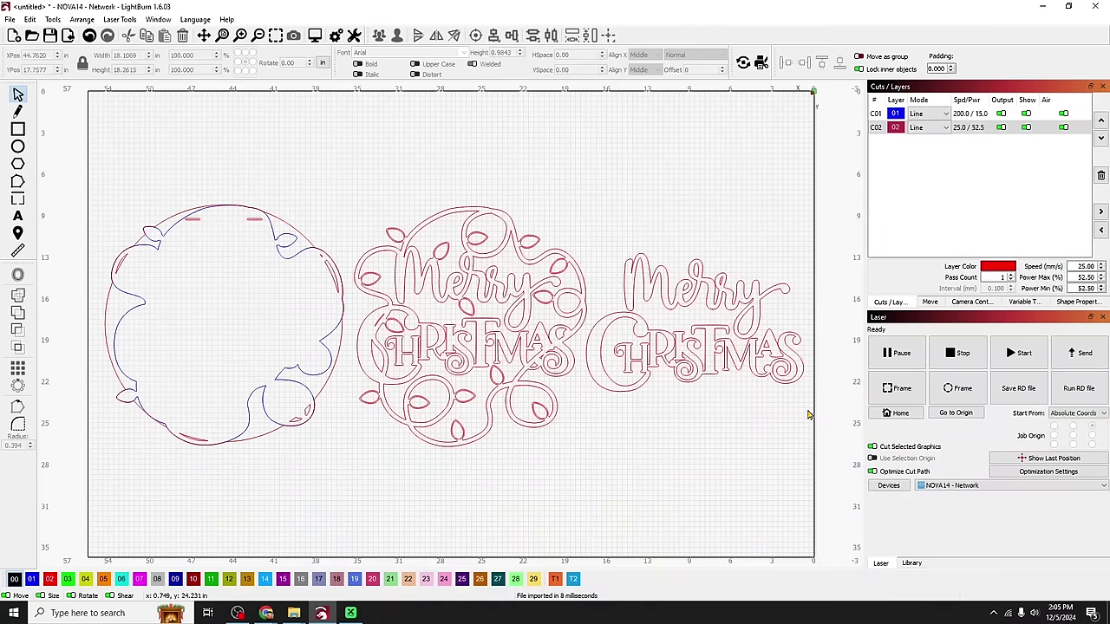
Step: Nudge the right-hand lettering slightly right, then group the lettering, lit sign and wreath separately
left_click_drag(601, 232, 599, 228)
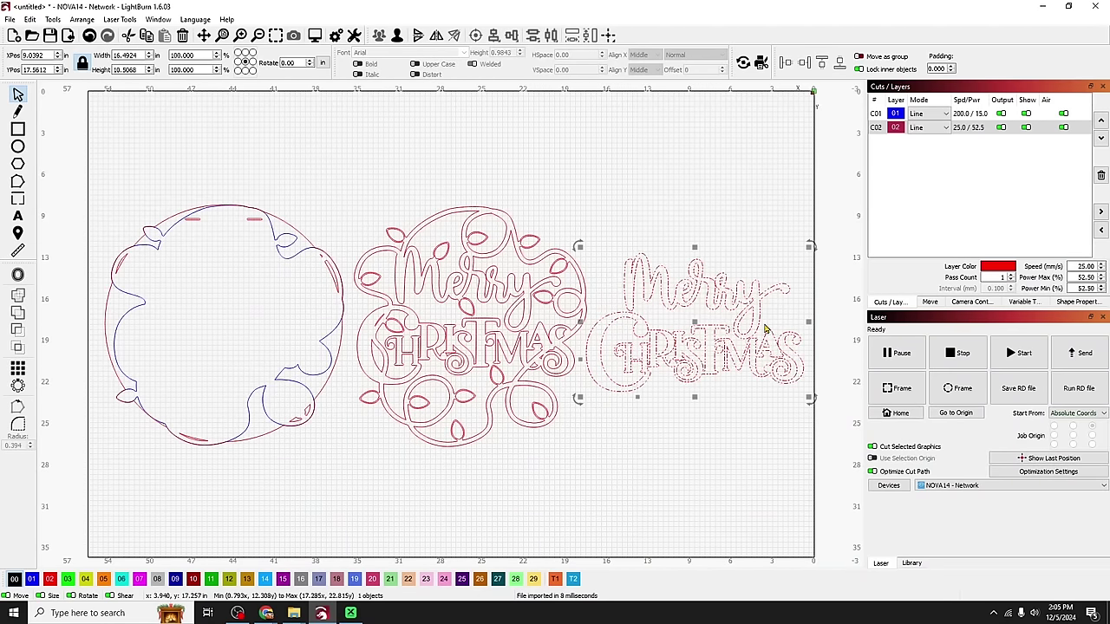
left_click_drag(700, 328, 718, 327)
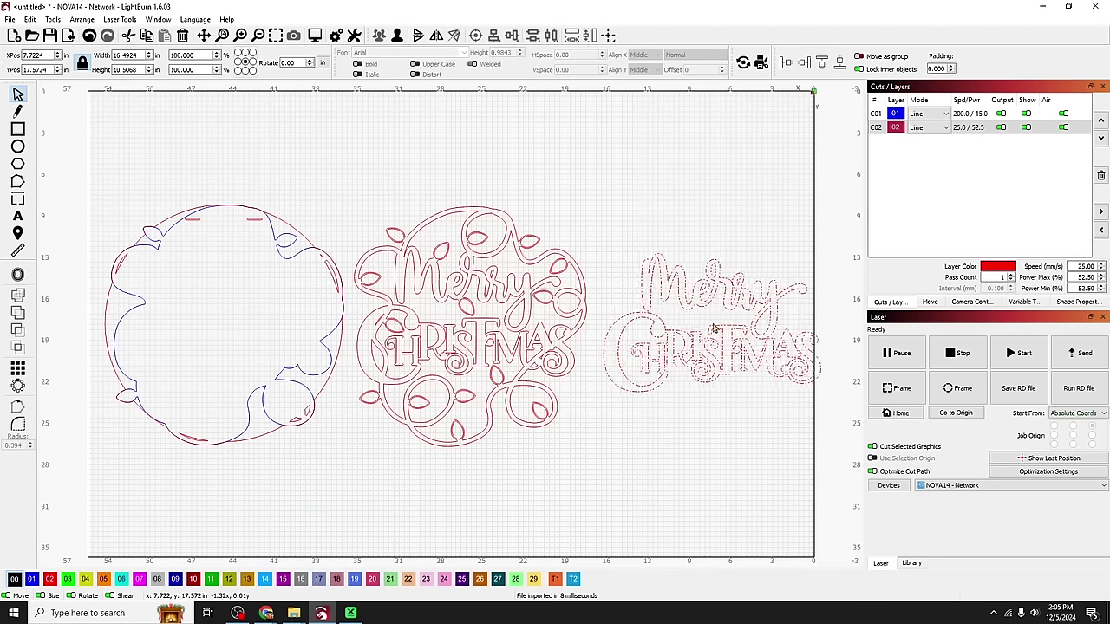
left_click(815, 413)
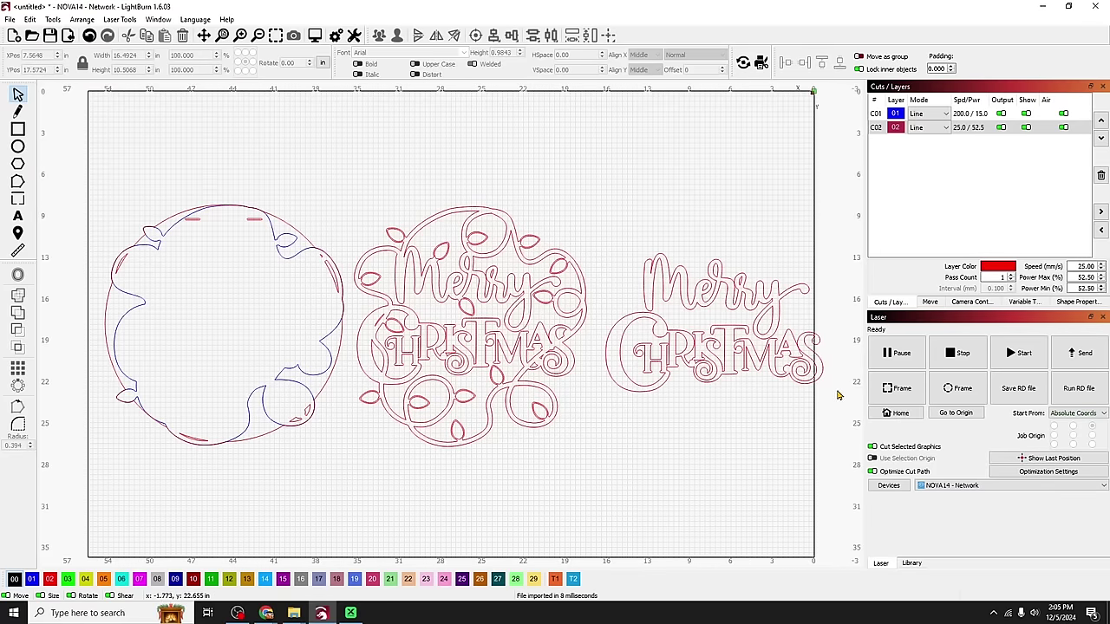
left_click(685, 260)
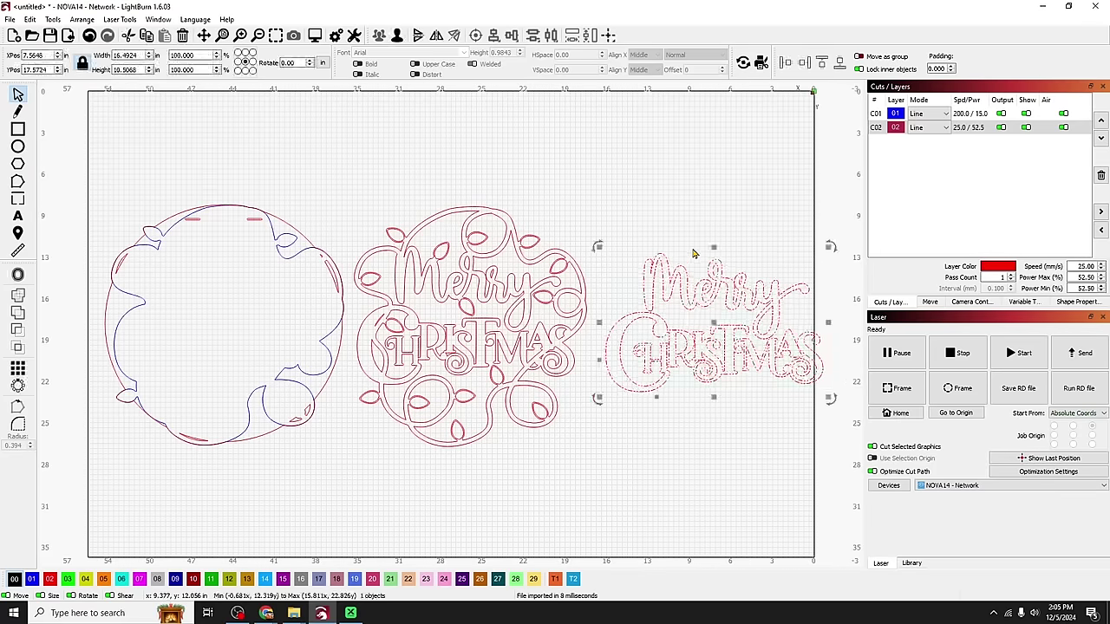
left_click(689, 401)
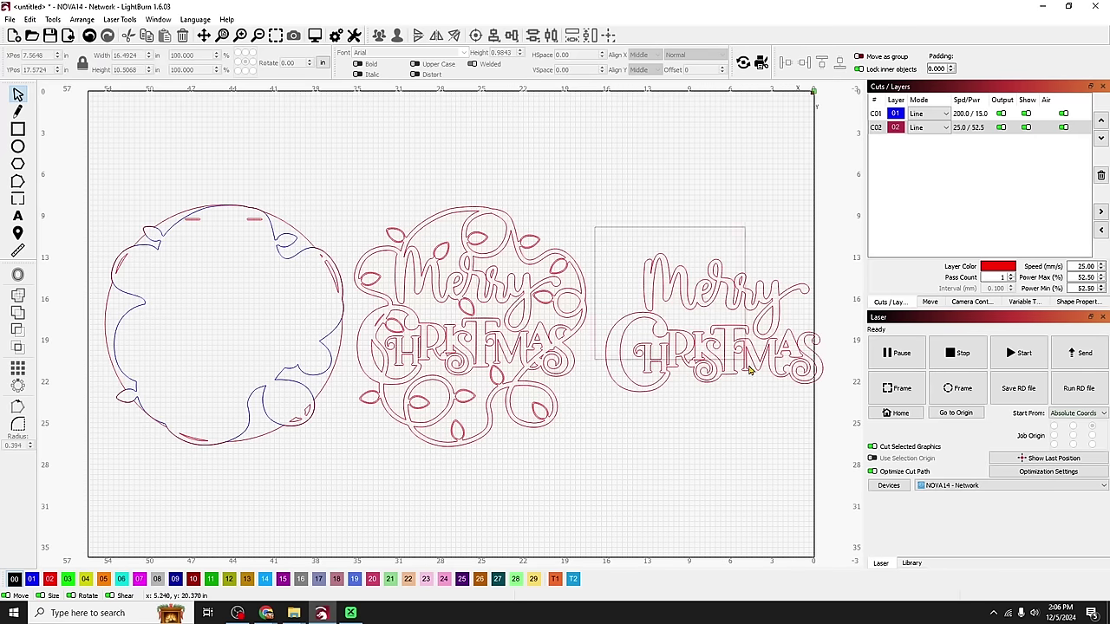
left_click_drag(750, 369, 785, 420)
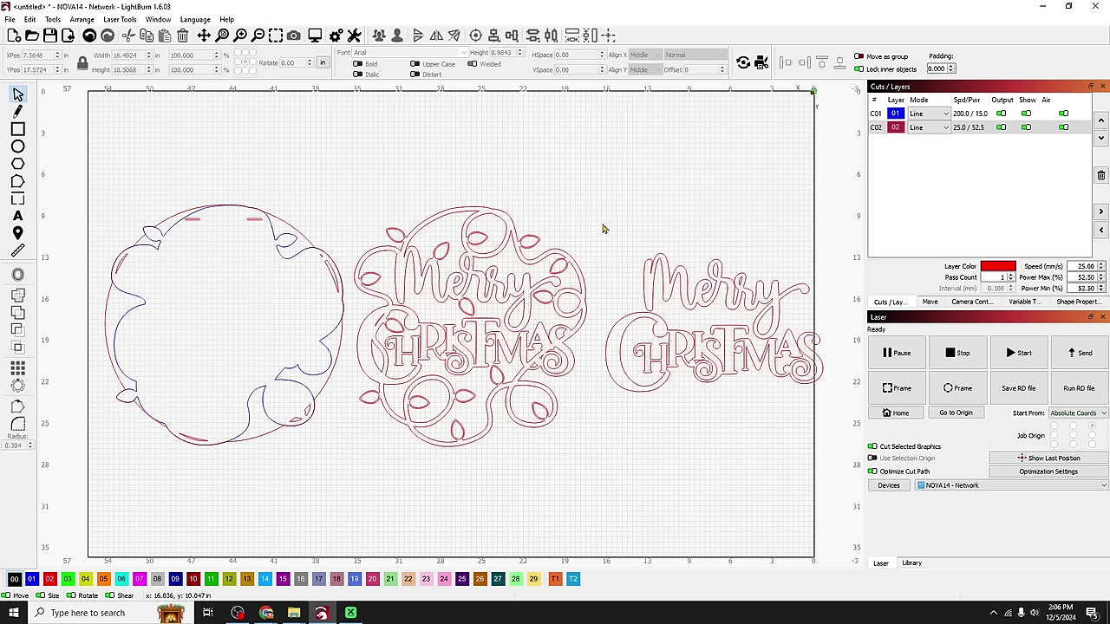
left_click_drag(740, 336, 834, 436)
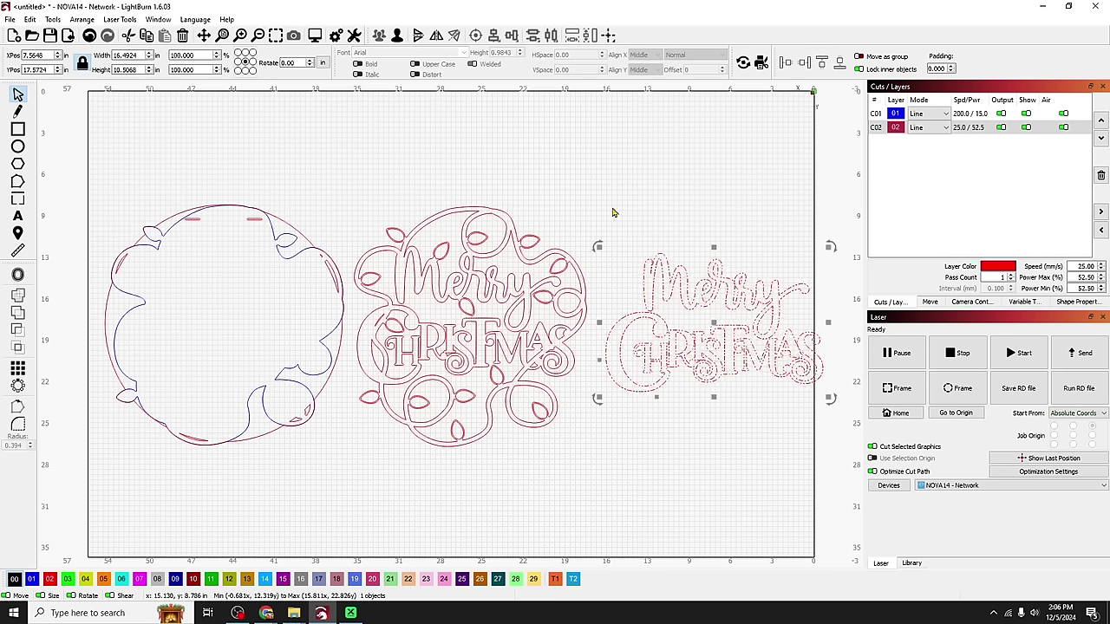
left_click(593, 230)
mouse_move(594, 230)
left_mouse_down()
mouse_move(755, 384)
mouse_move(774, 422)
mouse_move(802, 437)
mouse_move(594, 240)
left_mouse_up()
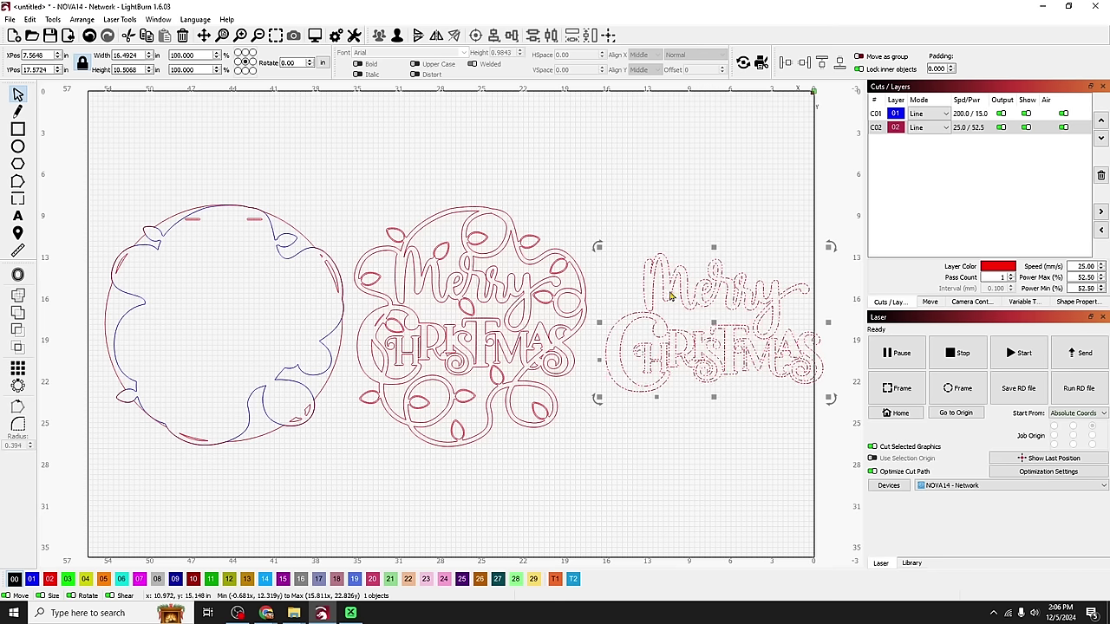
left_click(576, 424)
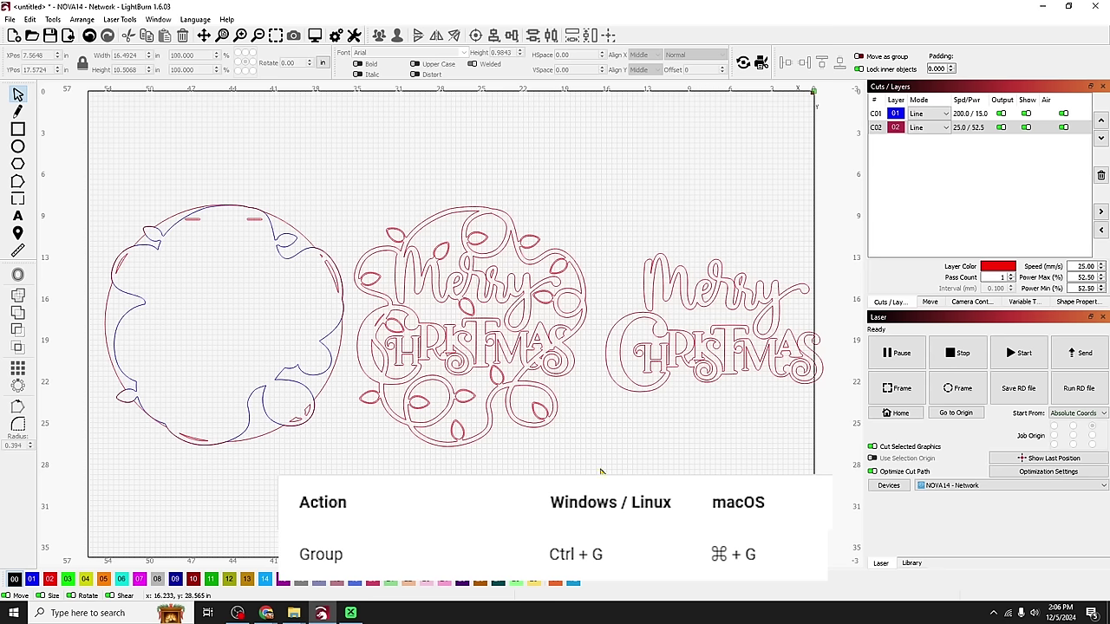
left_click_drag(600, 469, 355, 156)
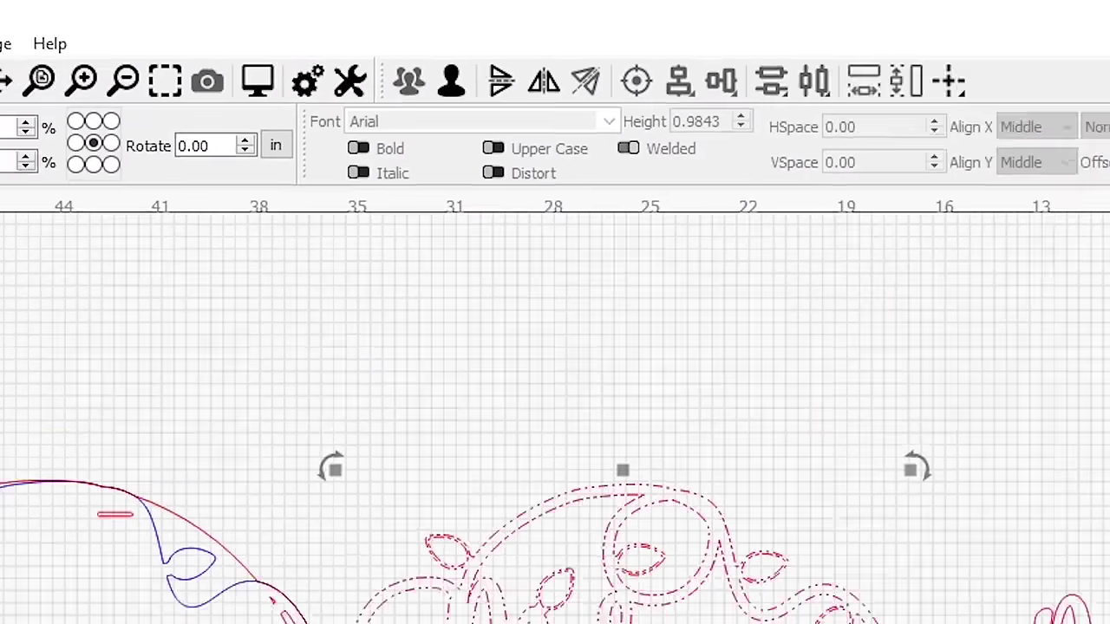
left_click(210, 352)
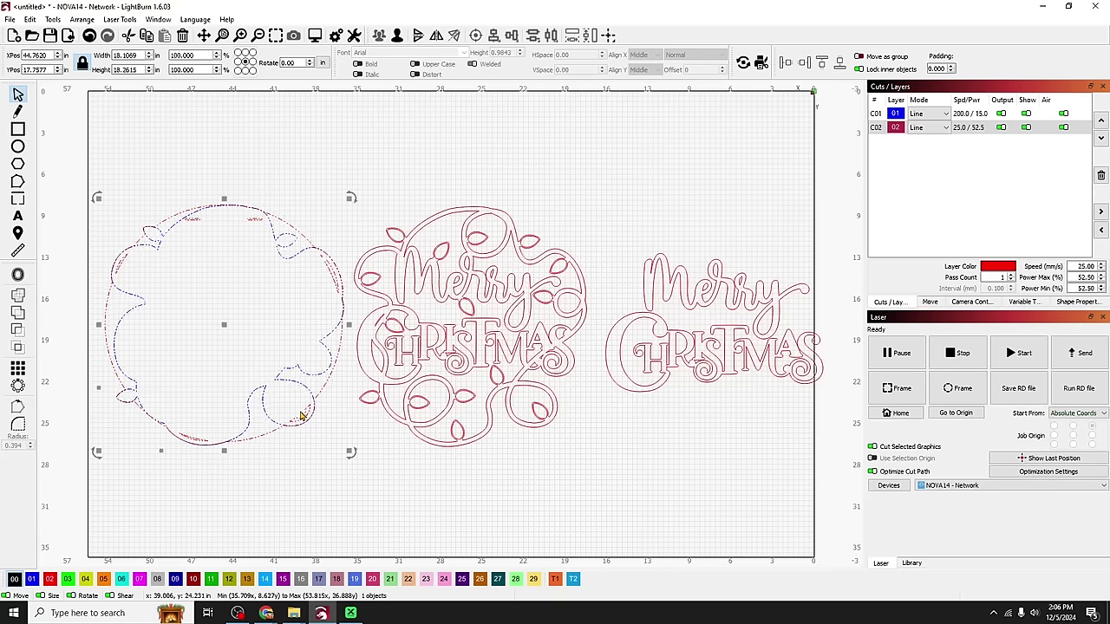
left_click(338, 475)
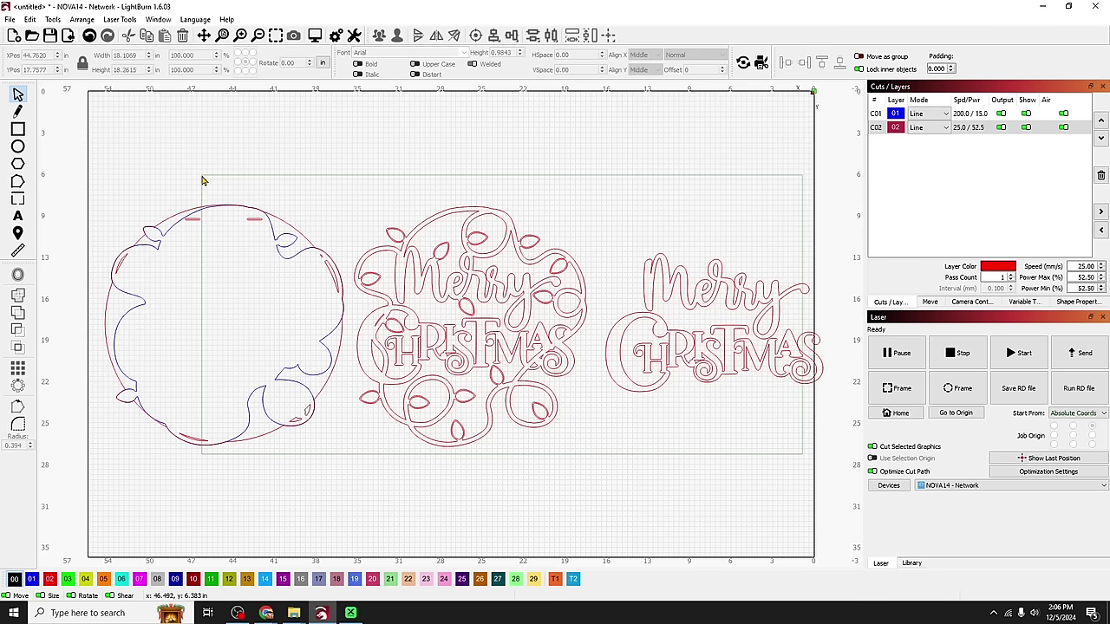
Step: Align the wreath and both Merry Christmas designs with Align H-Center
left_click_drag(202, 181, 203, 179)
left_click(512, 36)
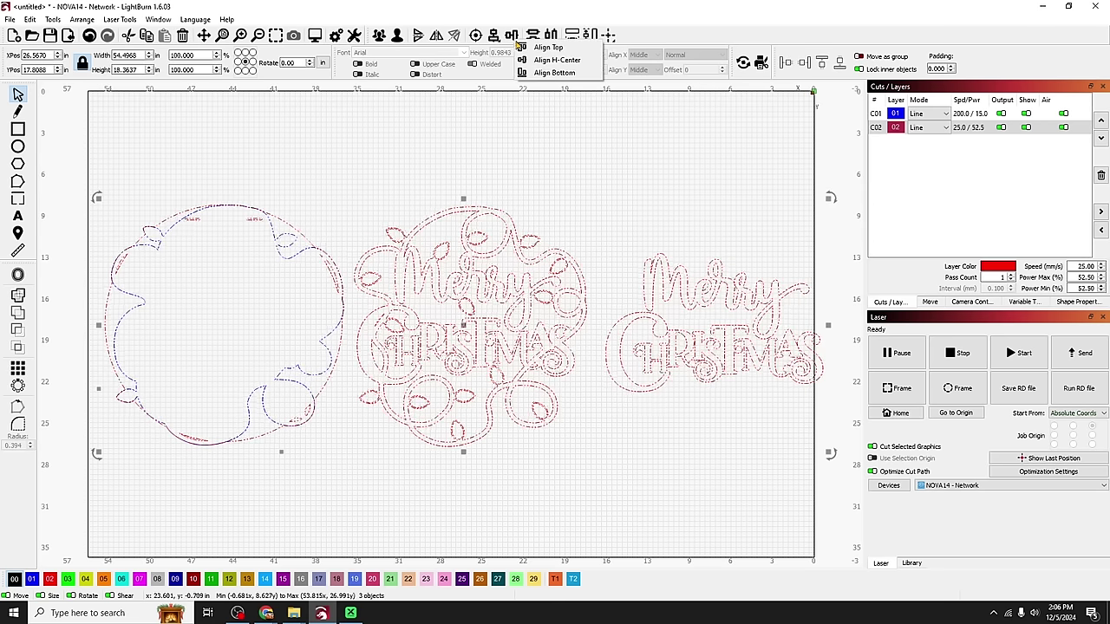
left_click(575, 62)
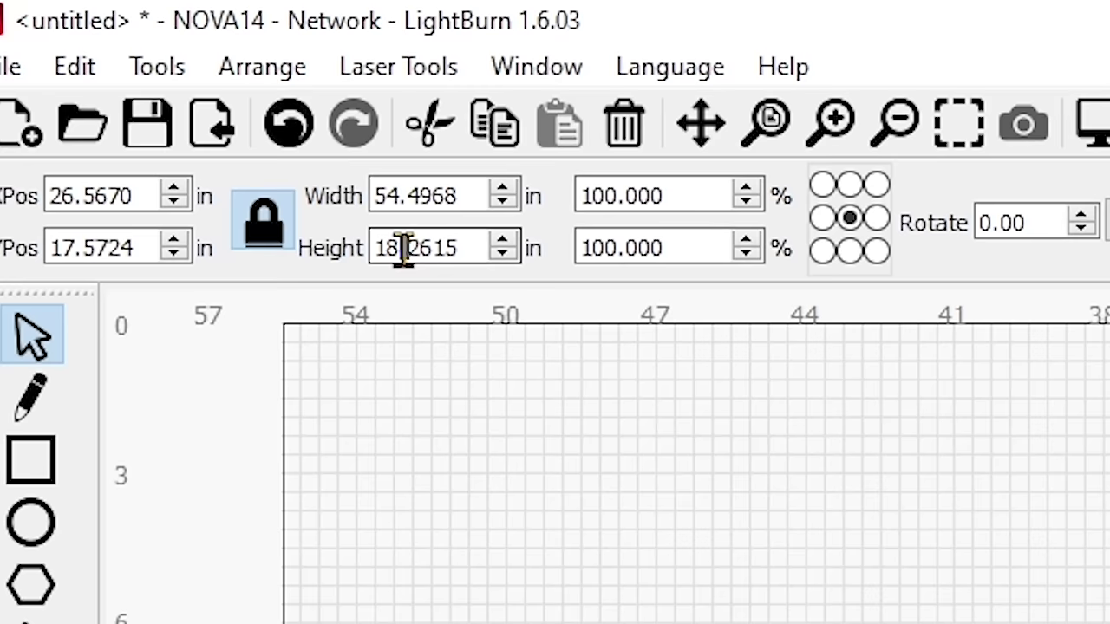
Step: Lock the aspect ratio and scale all three designs to 4 in tall, about 11.94 in wide
left_click_drag(120, 69, 122, 69)
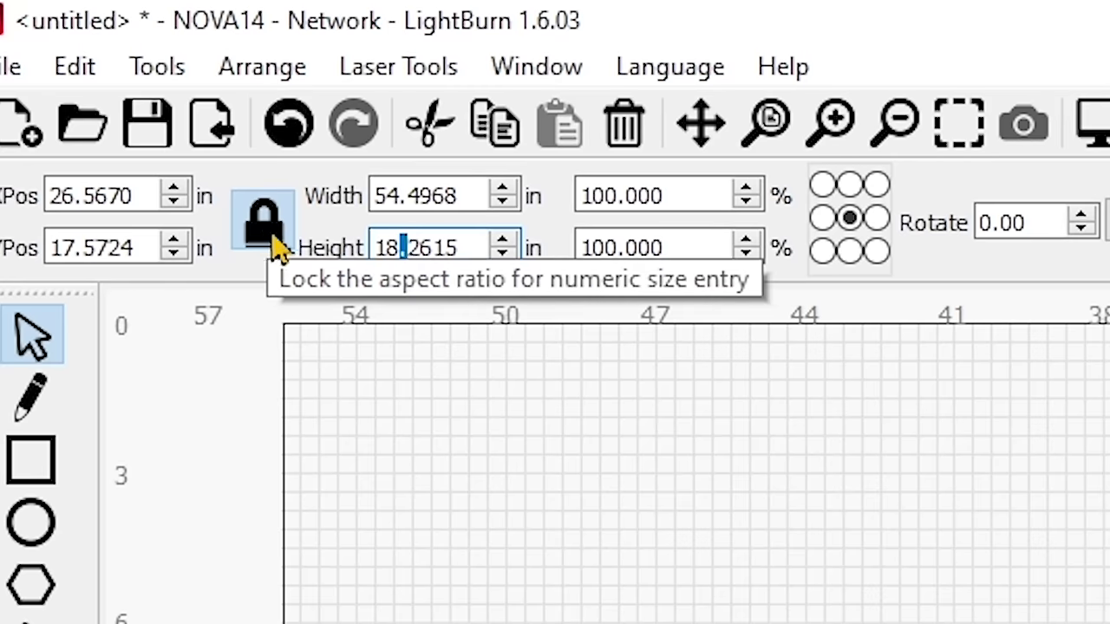
left_click(459, 241)
left_click_drag(493, 245, 259, 260)
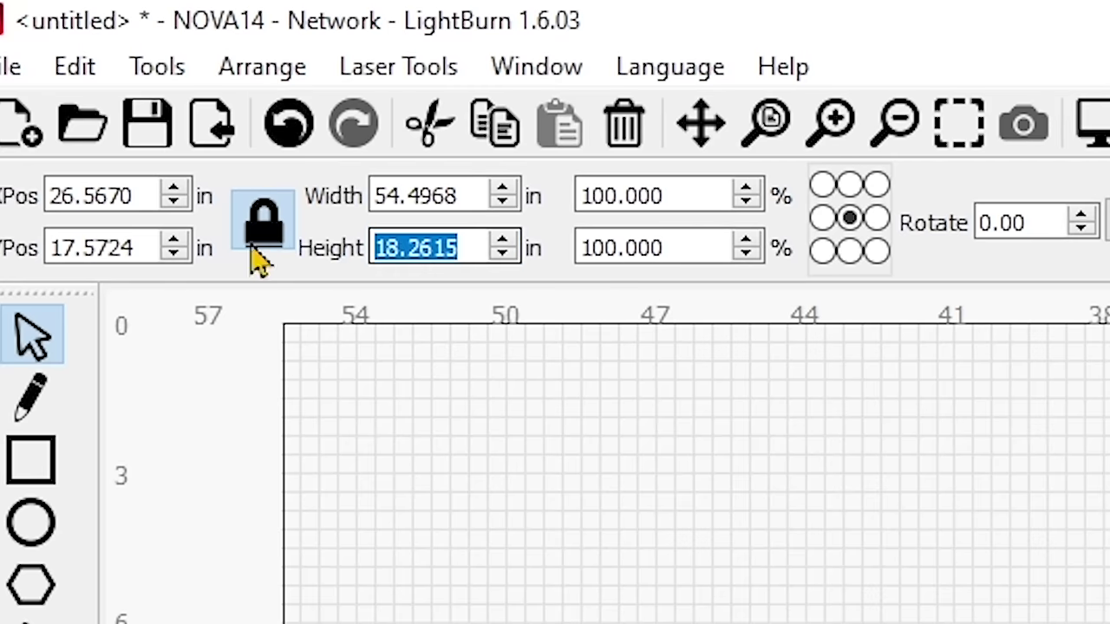
left_click(257, 243)
type("4")
key("Return")
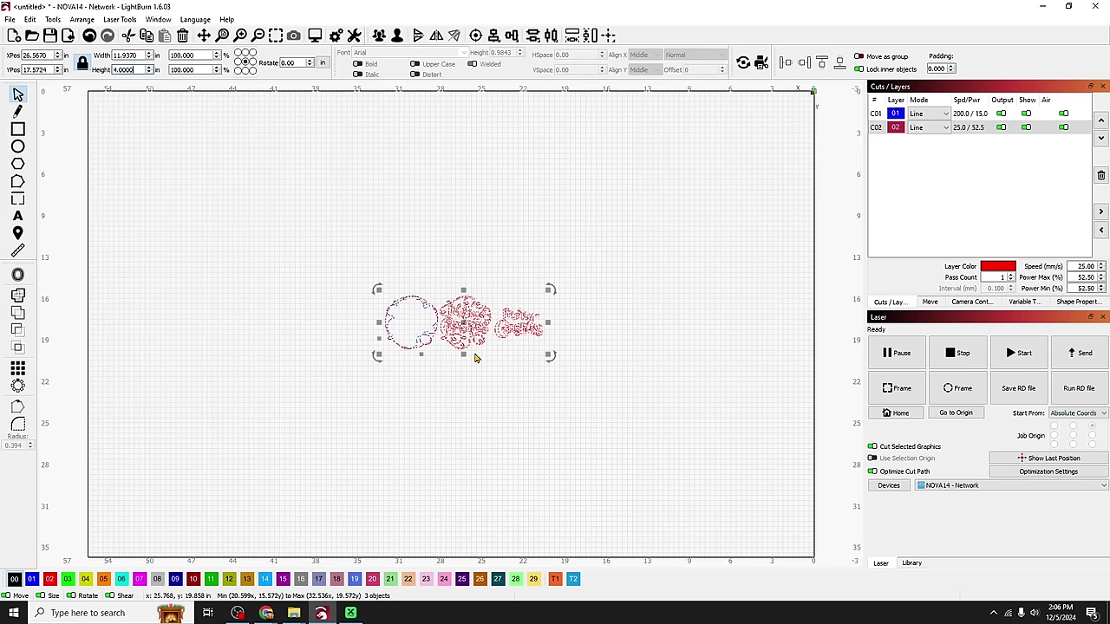
left_click(475, 357)
scroll(472, 351, "up", 5)
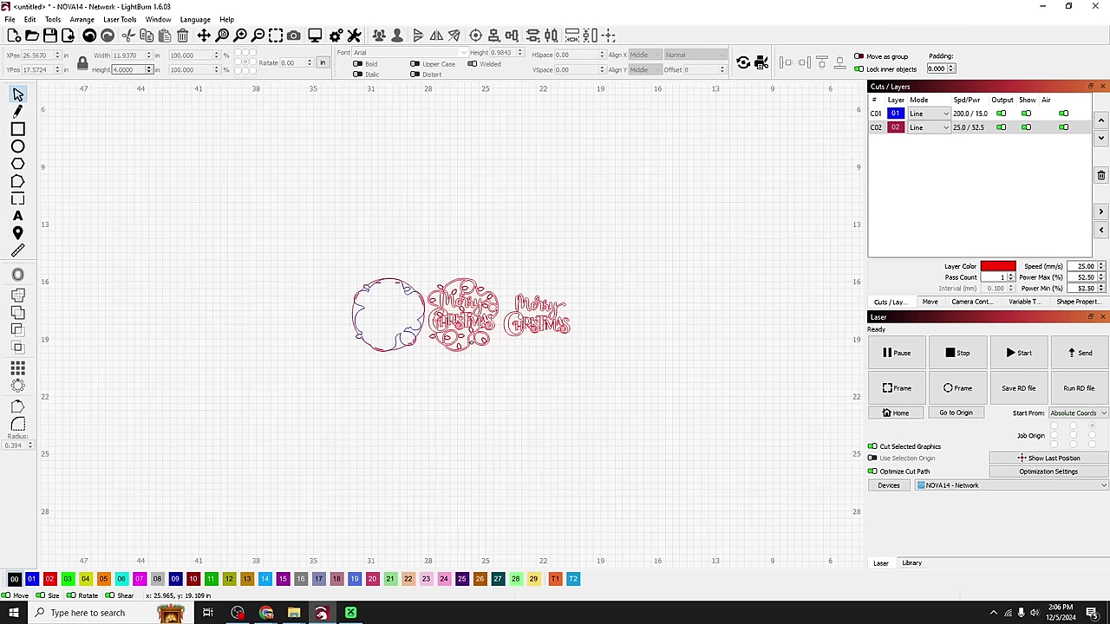
scroll(463, 321, "up", 3)
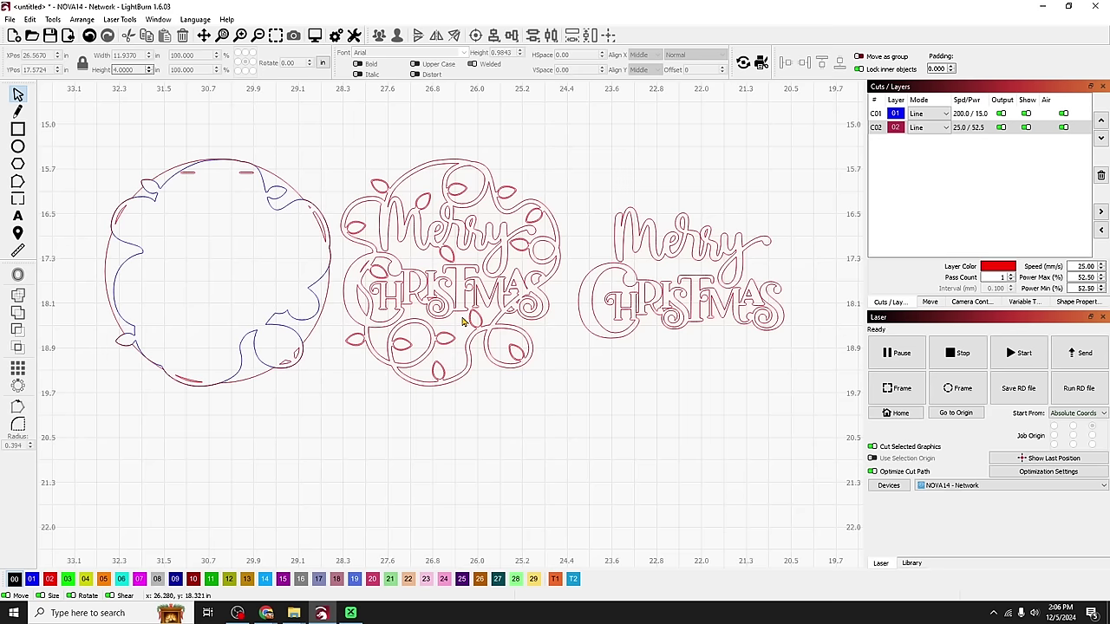
left_click_drag(718, 397, 269, 186)
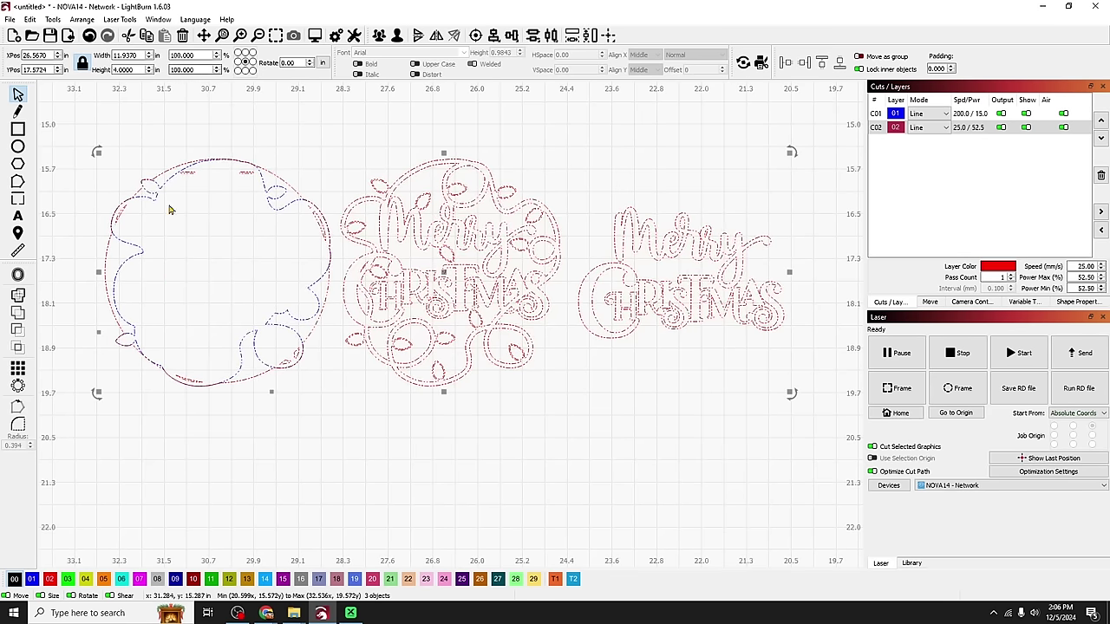
left_click(213, 198)
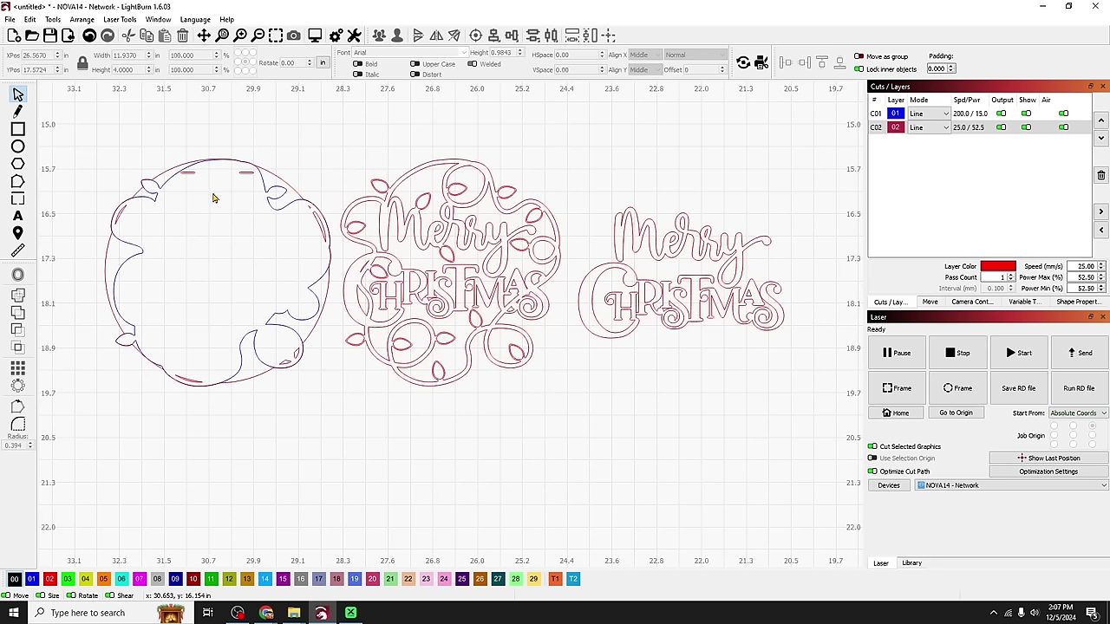
left_click_drag(216, 191, 173, 149)
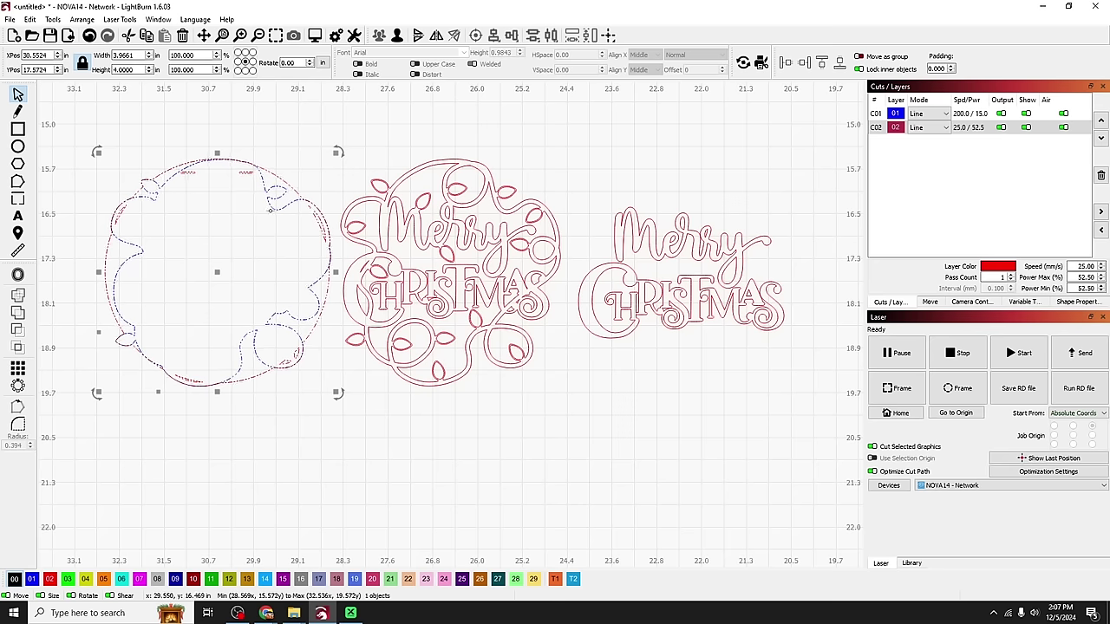
left_click(559, 395)
left_click_drag(671, 364, 643, 419)
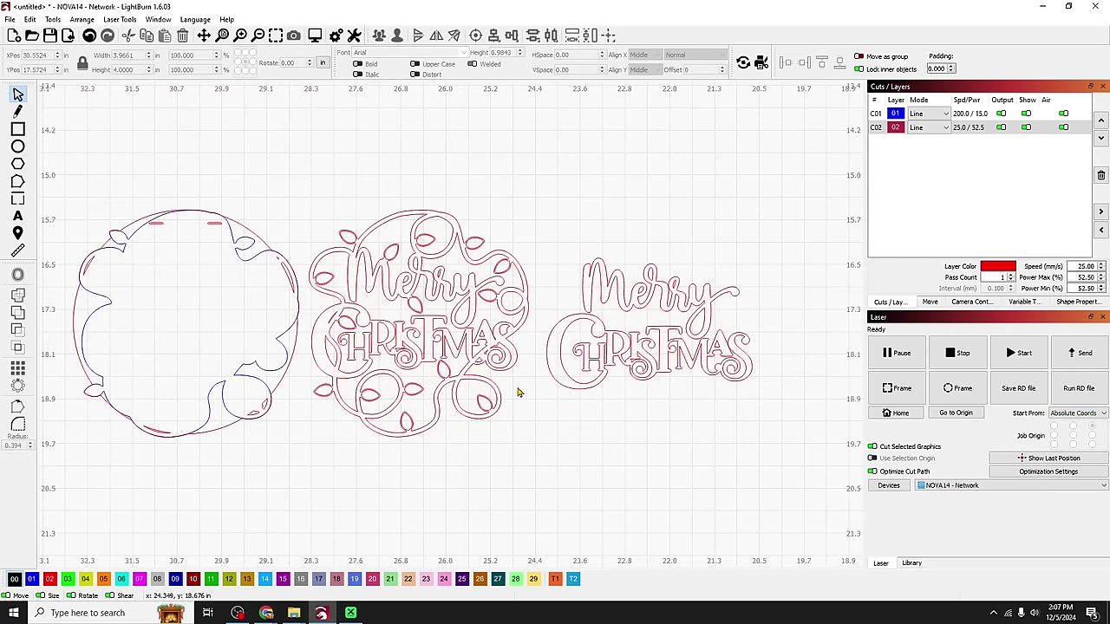
scroll(483, 405, "up", 4)
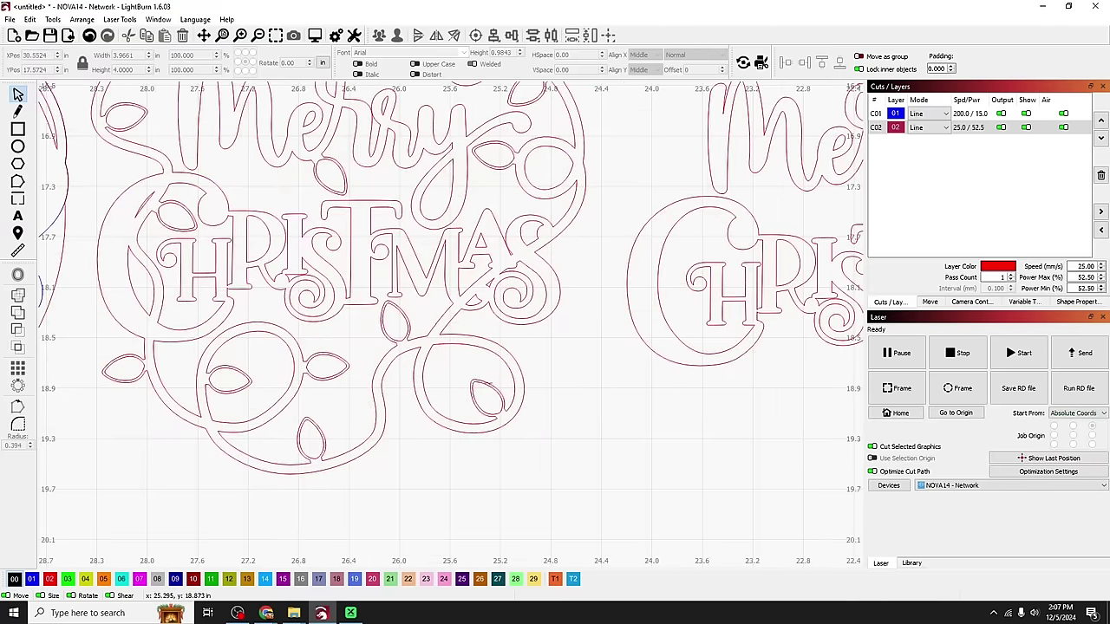
scroll(510, 388, "down", 3)
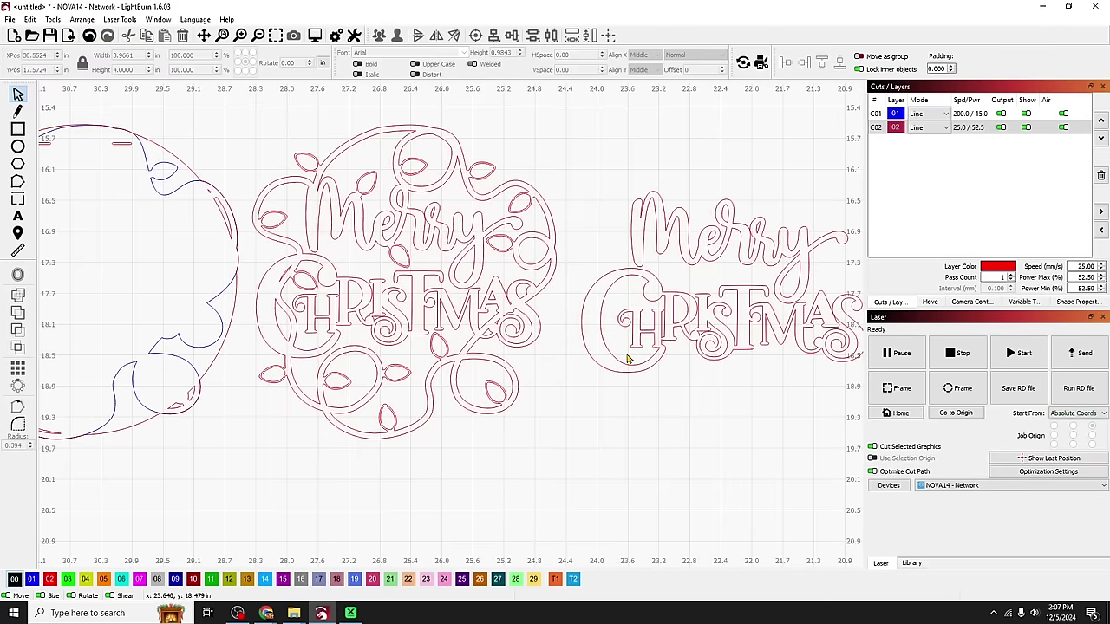
scroll(628, 359, "down", 4)
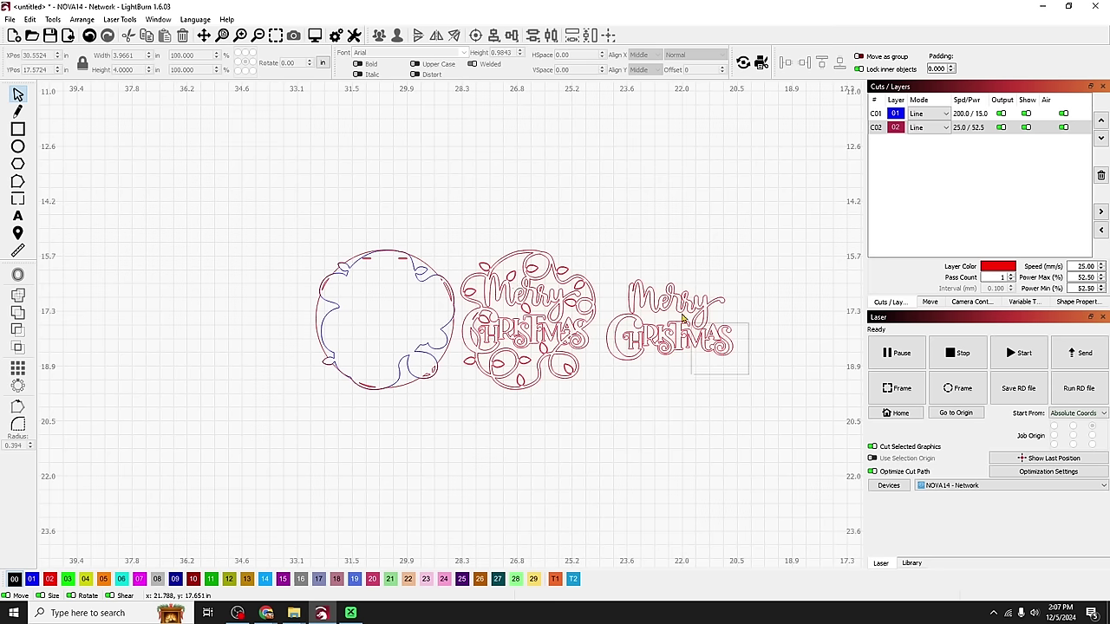
left_click_drag(745, 377, 633, 270)
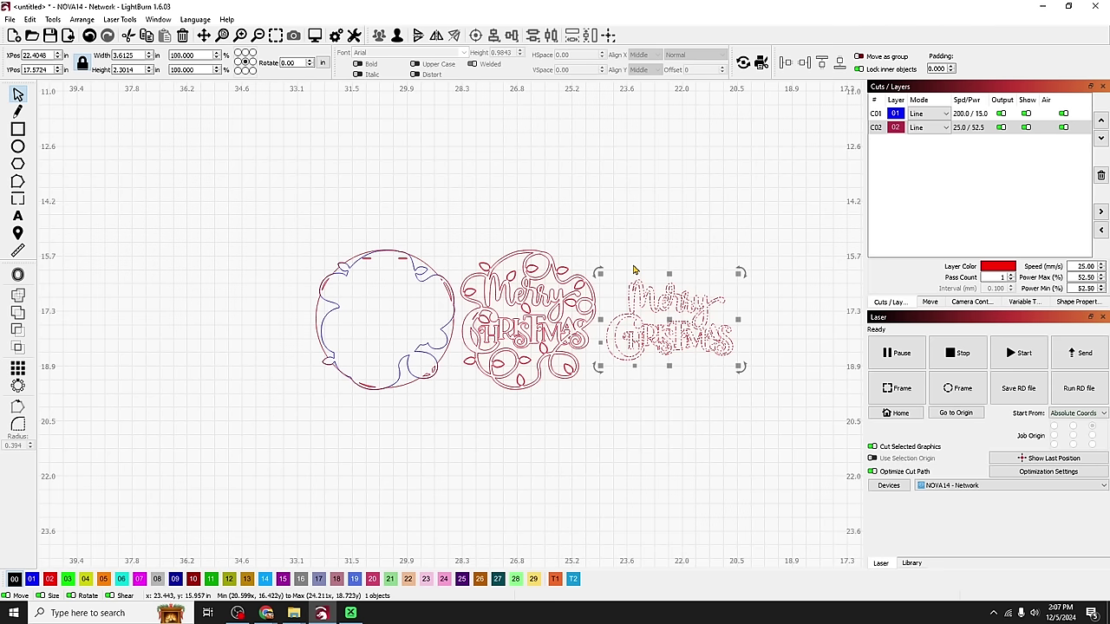
left_click(18, 276)
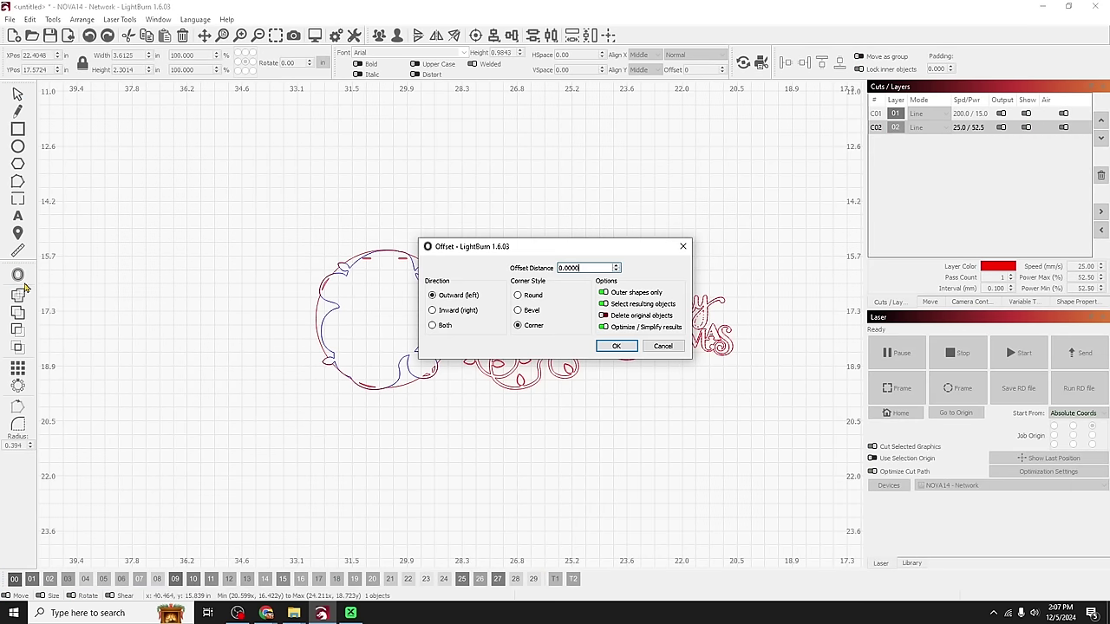
left_click_drag(592, 256, 585, 141)
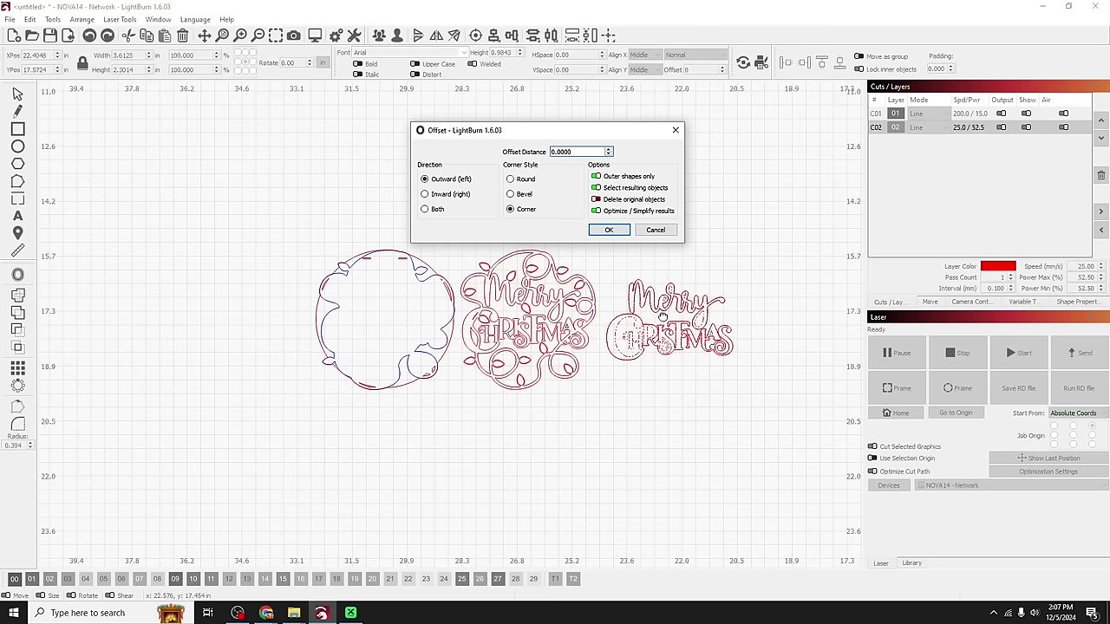
scroll(663, 320, "up", 8)
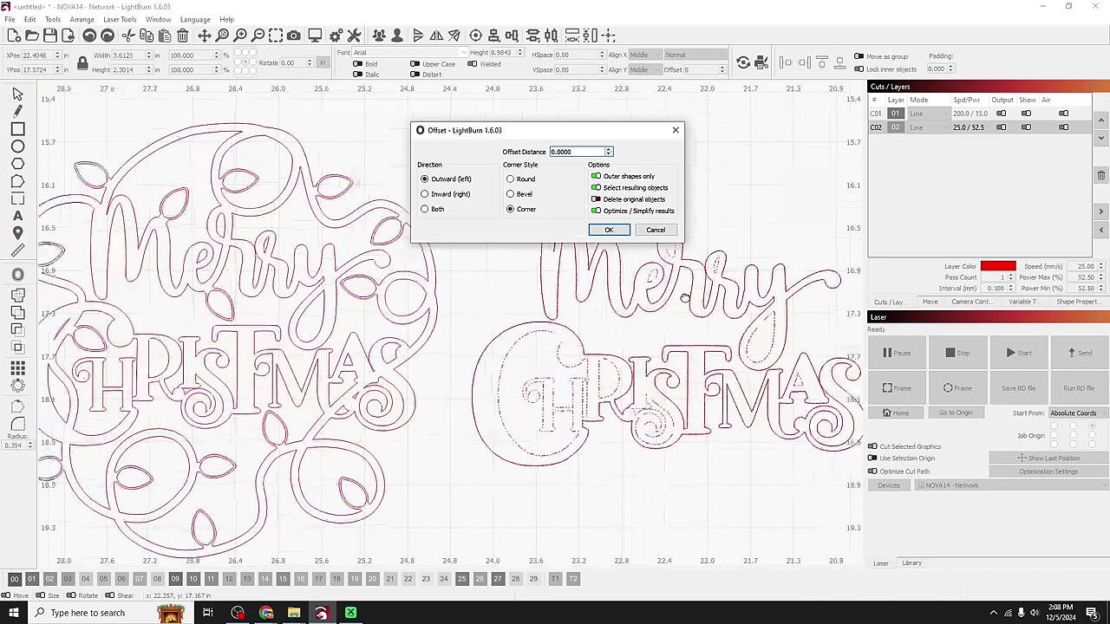
scroll(685, 297, "down", 1)
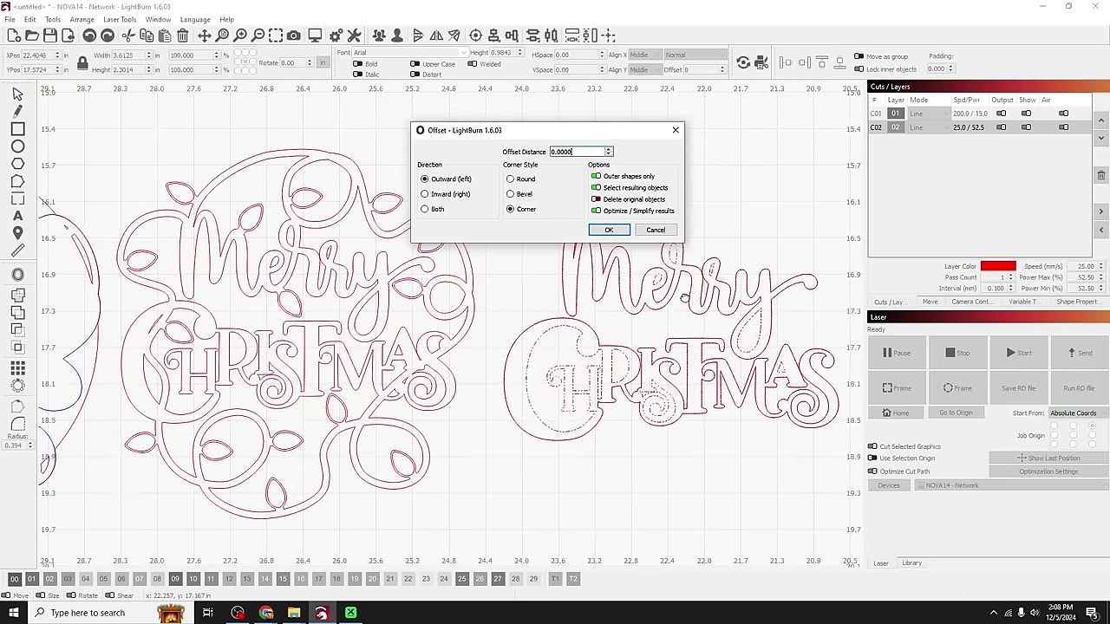
left_click(650, 231)
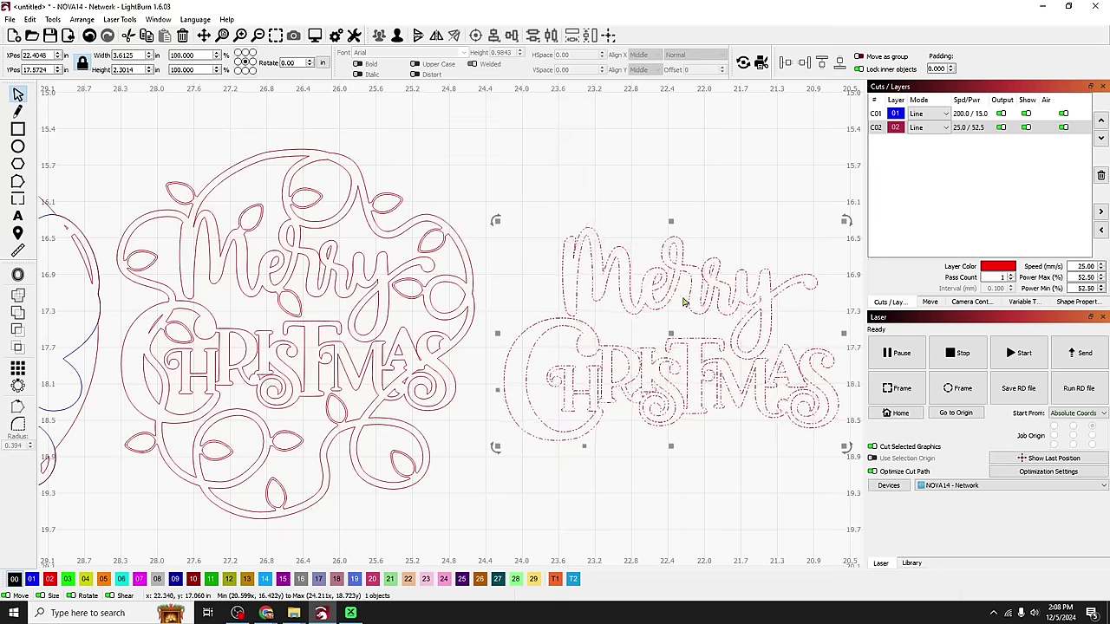
left_click(586, 254)
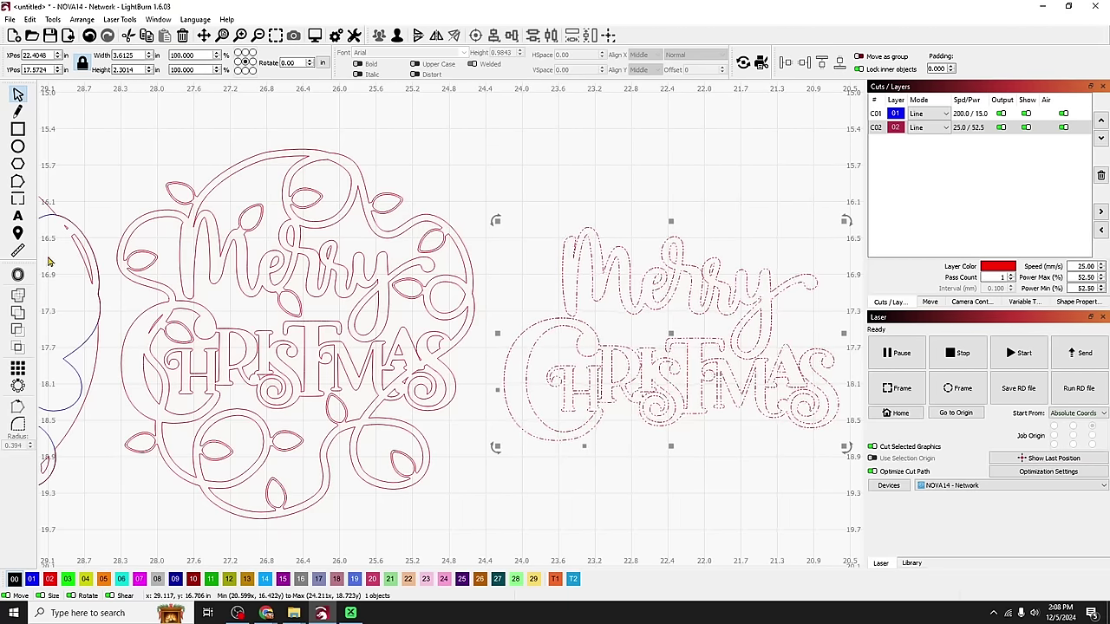
Step: Offset the Merry Christmas lettering 0.01 in outward with Corner style, deleting the original shapes
left_click(18, 274)
left_click_drag(523, 250, 408, 121)
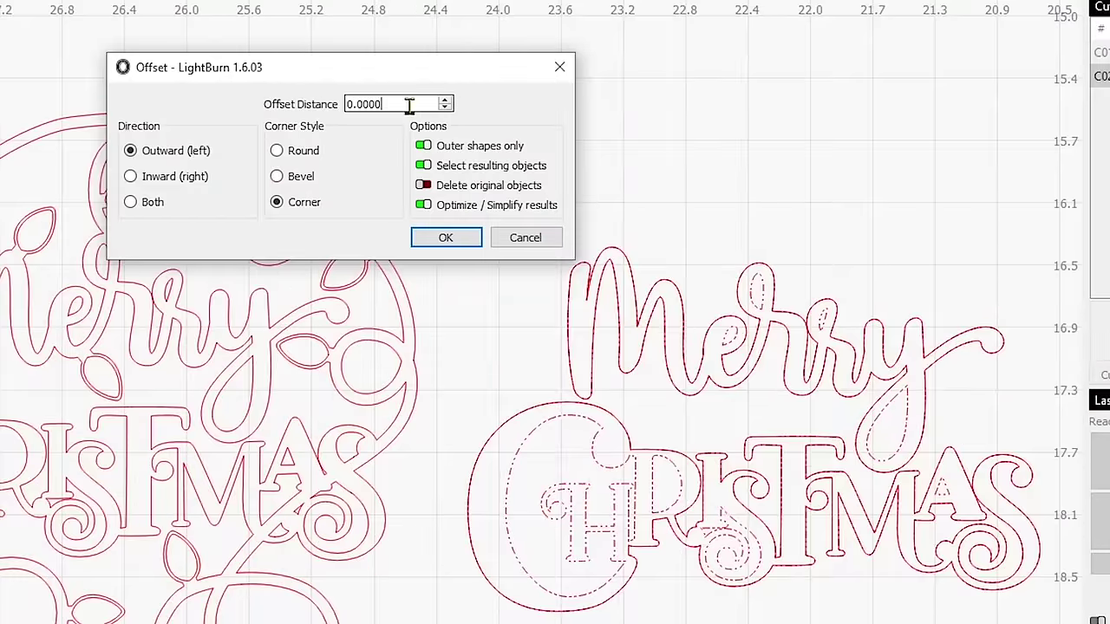
left_click_drag(407, 104, 367, 105)
type("0625")
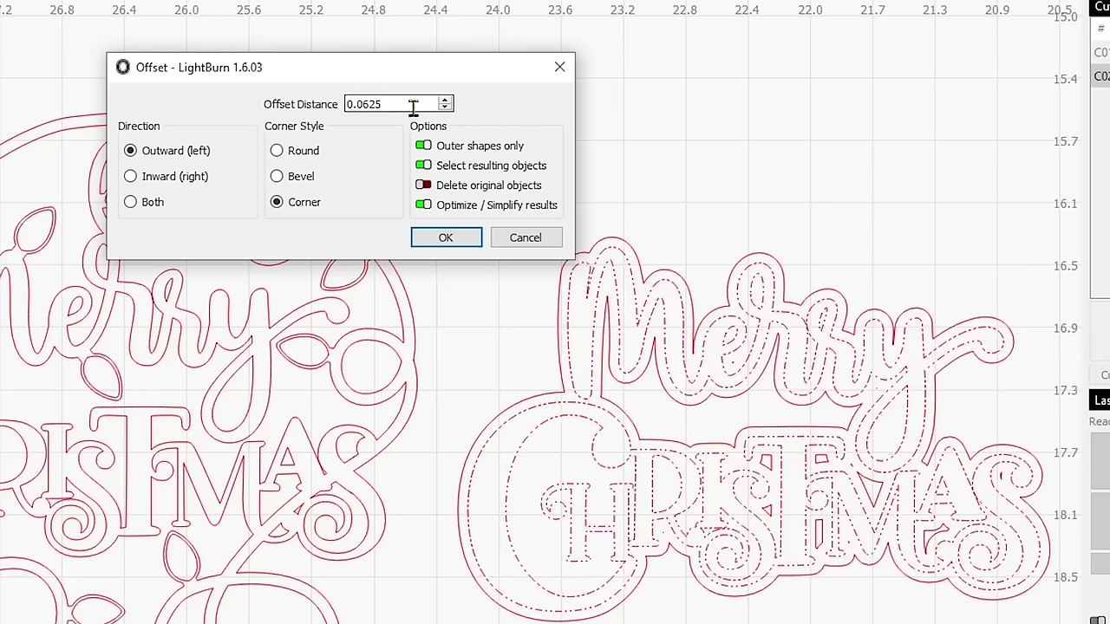
left_click_drag(399, 104, 366, 102)
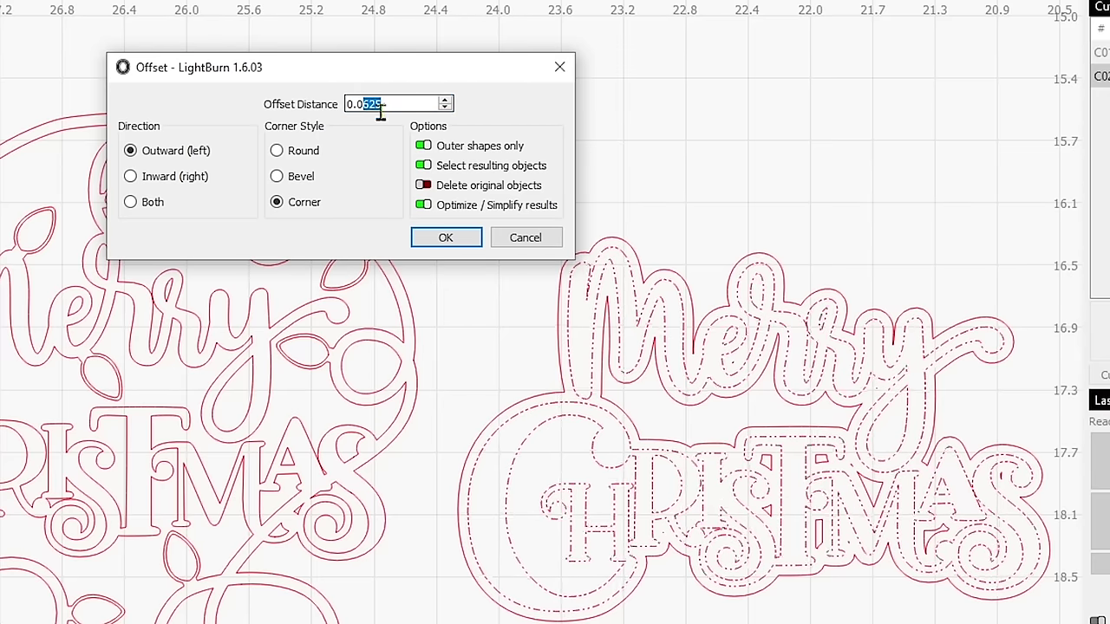
left_click(421, 146)
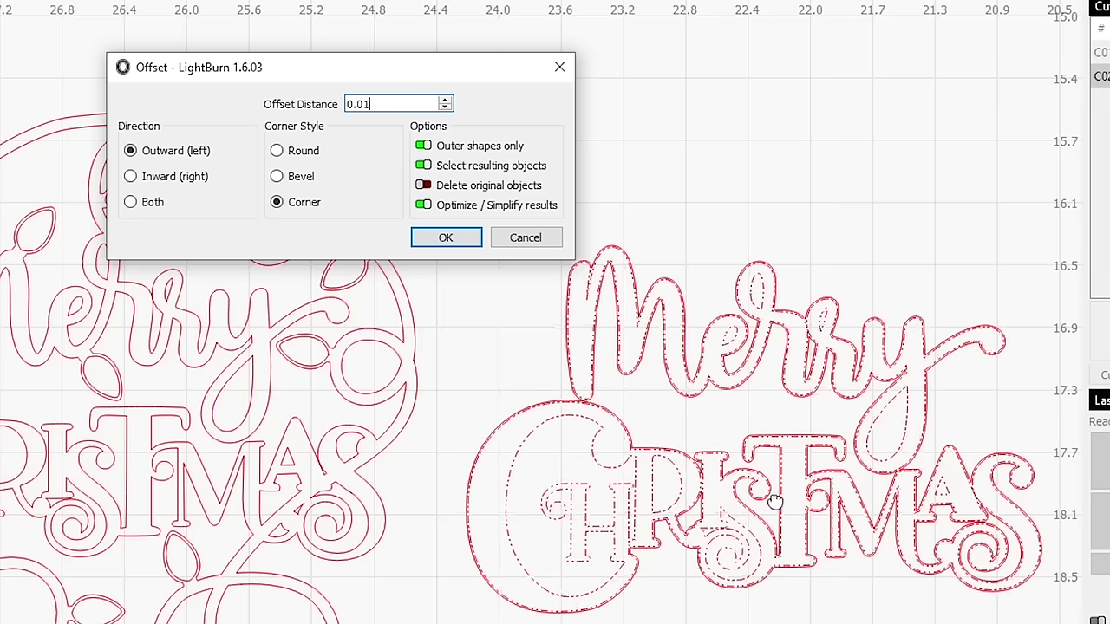
left_click(423, 146)
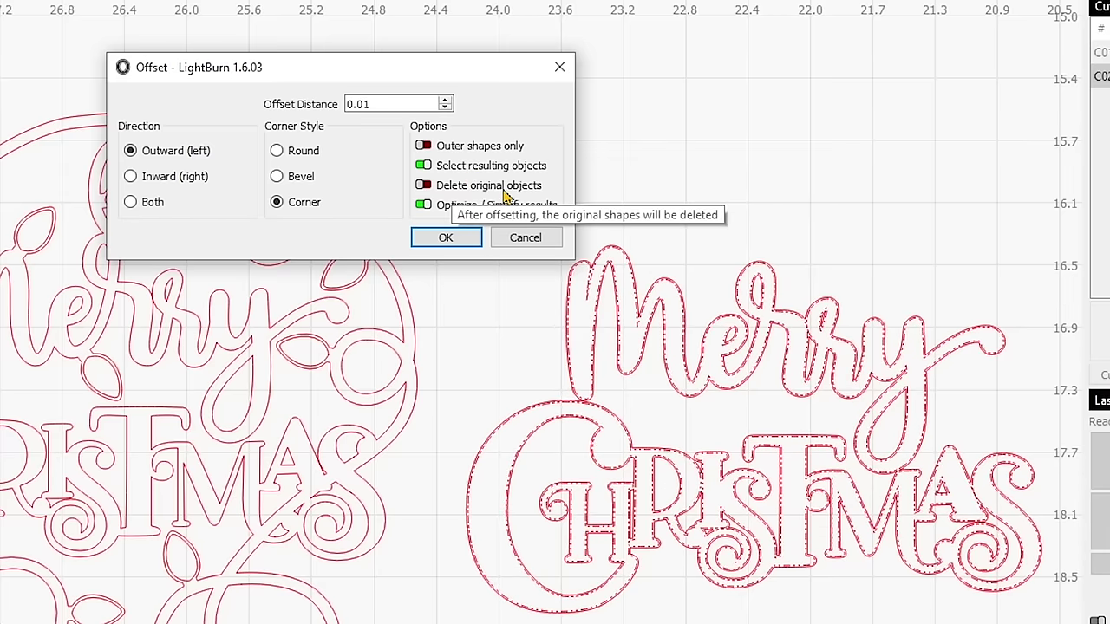
left_click(423, 185)
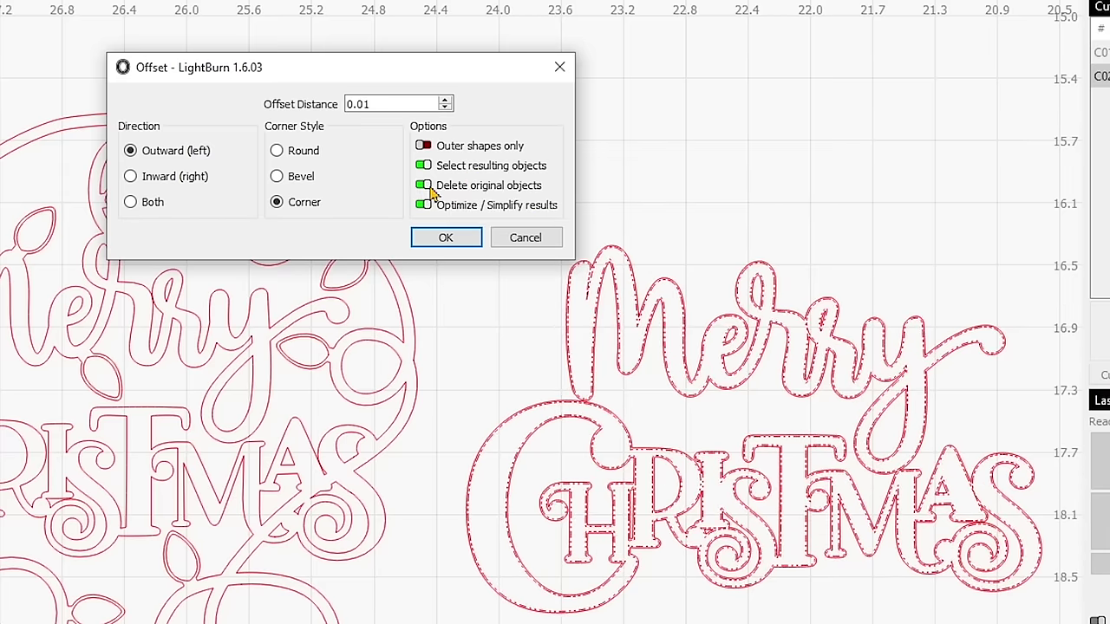
left_click(447, 239)
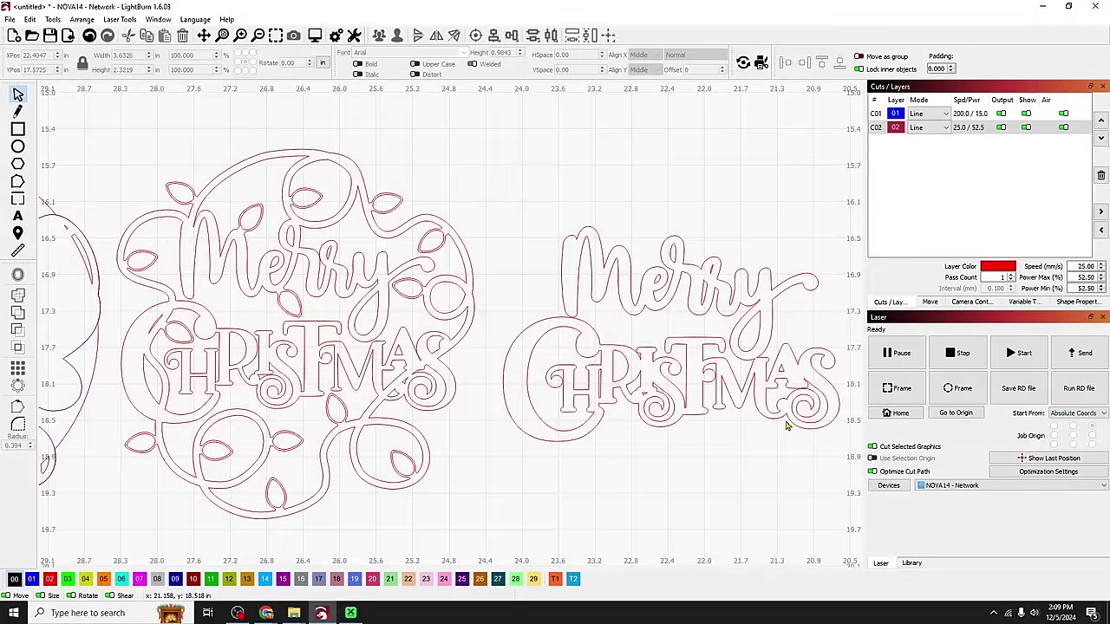
Step: Apply the same 0.01 in outward Corner offset to the central lit Merry Christmas ornament
left_click_drag(444, 422, 613, 404)
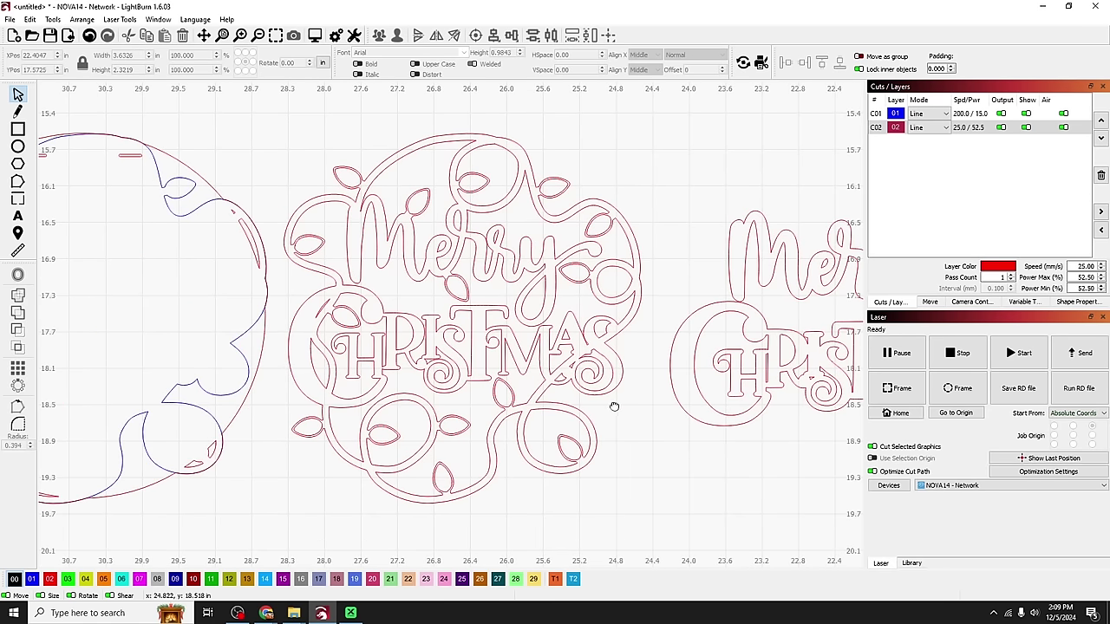
left_click(499, 312)
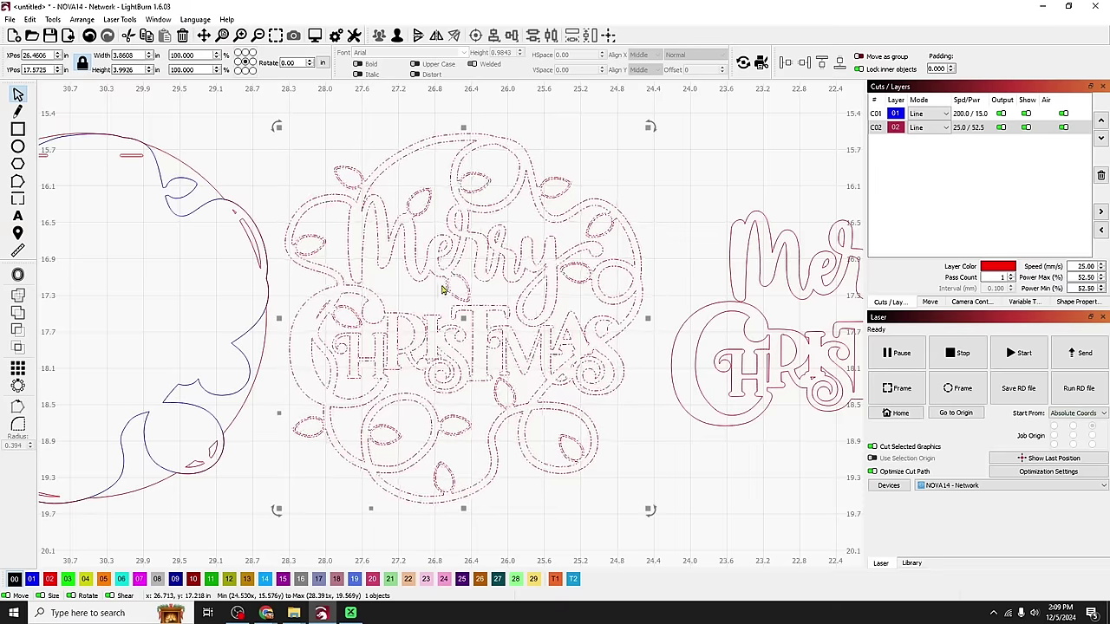
left_click(19, 275)
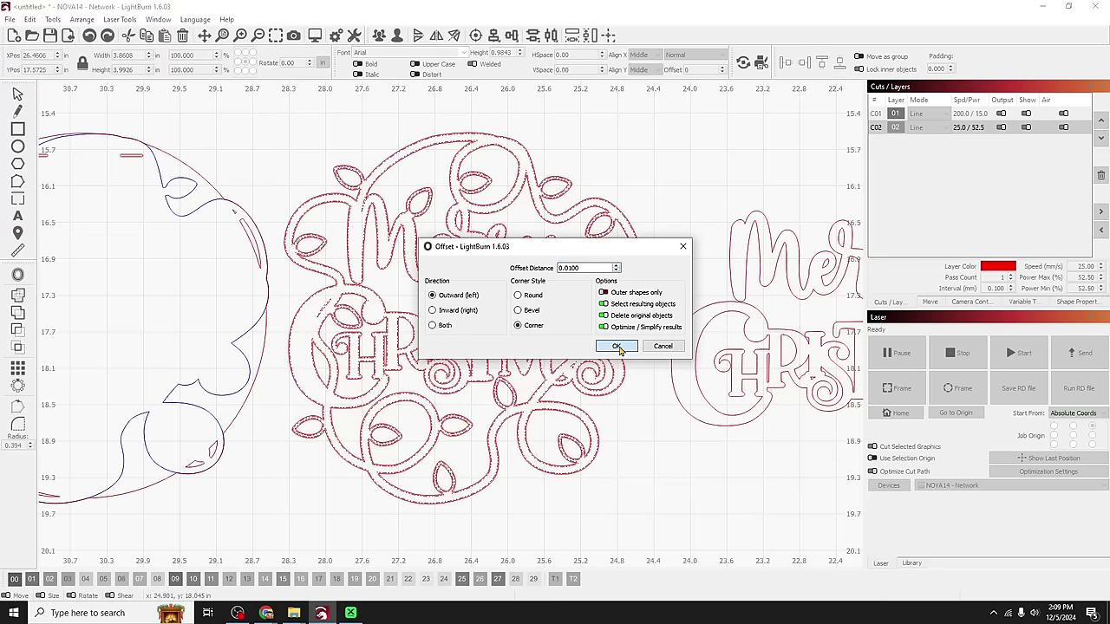
left_click(617, 346)
left_click(672, 304)
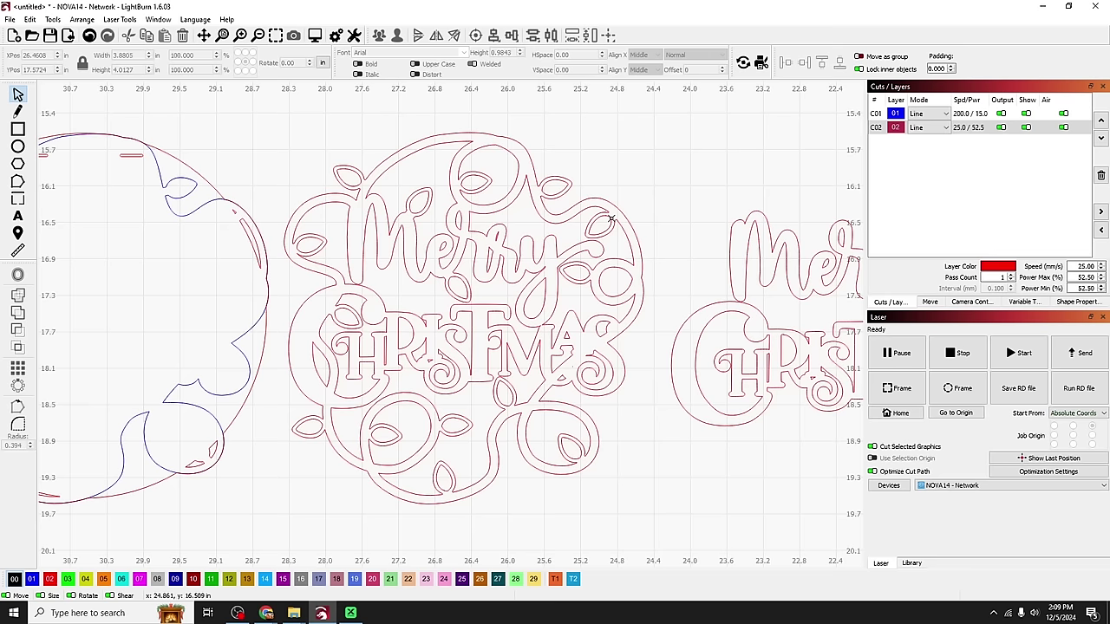
left_click(611, 221)
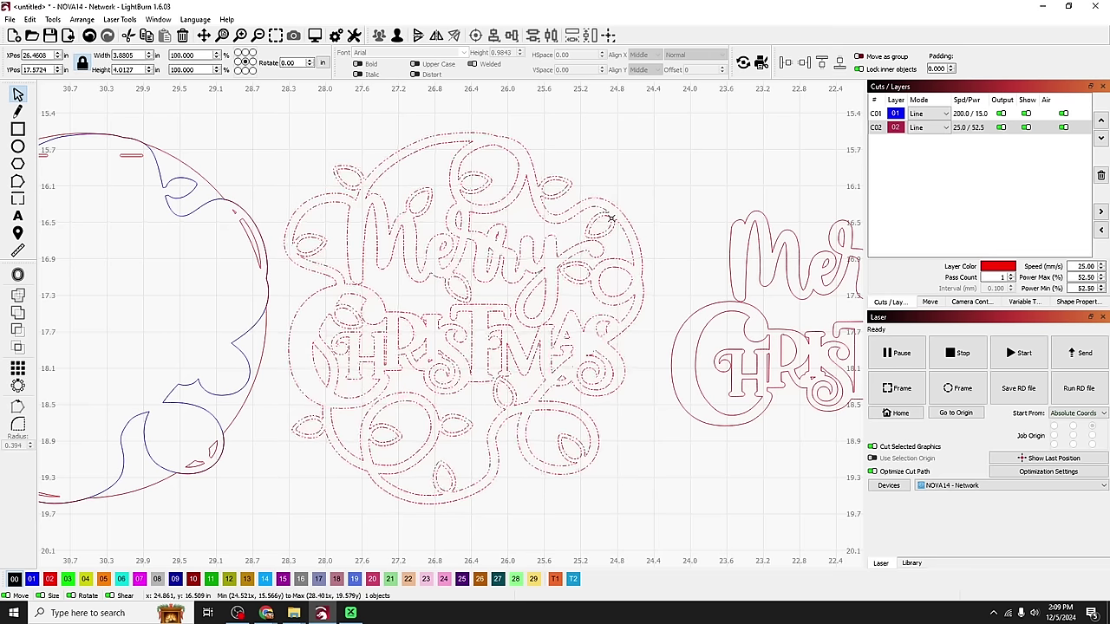
Step: Ungroup the Merry Christmas ornament into its separate shapes
left_click(670, 227)
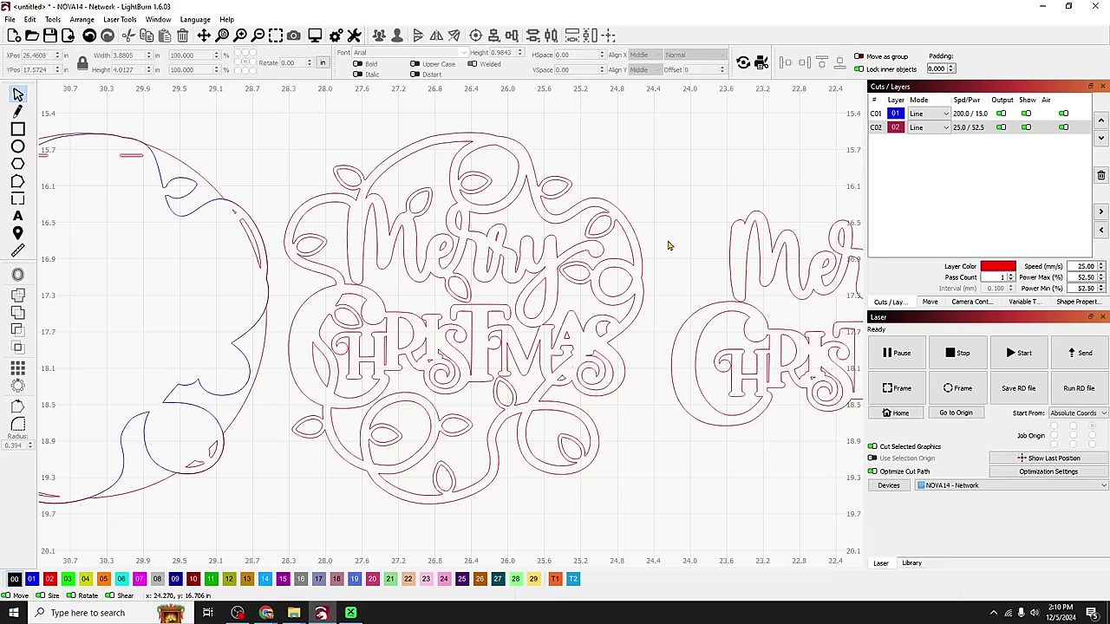
left_click(611, 220)
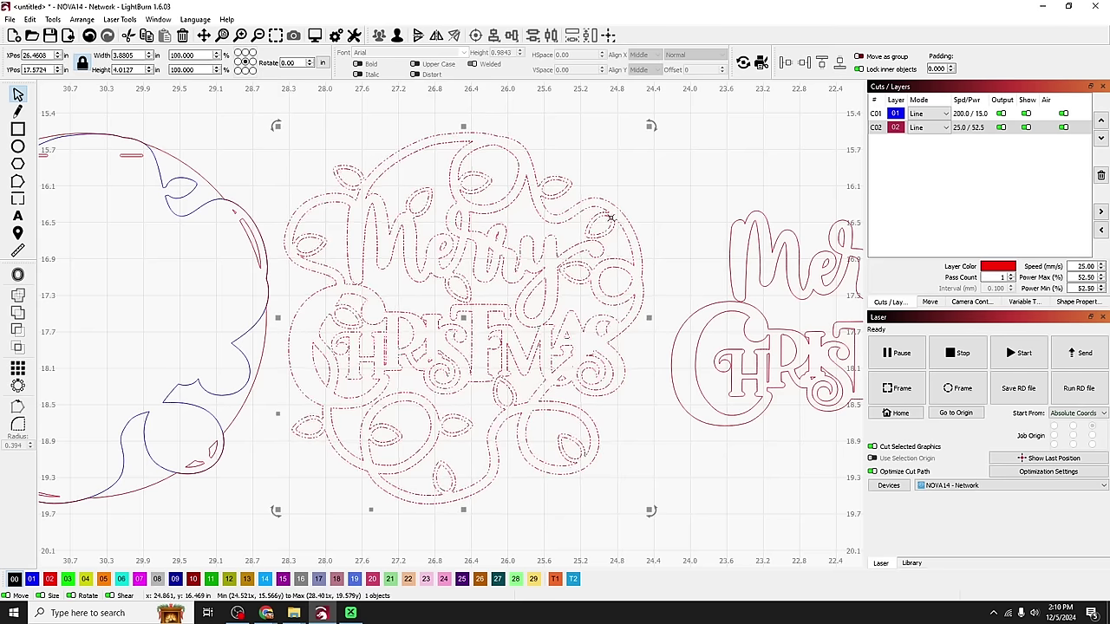
left_click(396, 35)
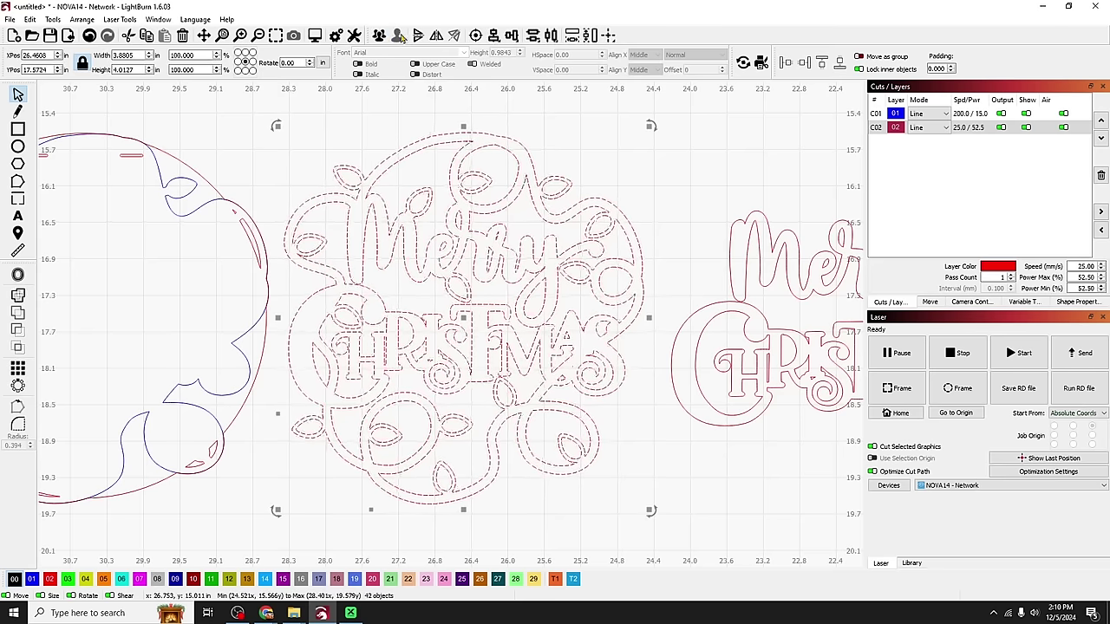
left_click(537, 196)
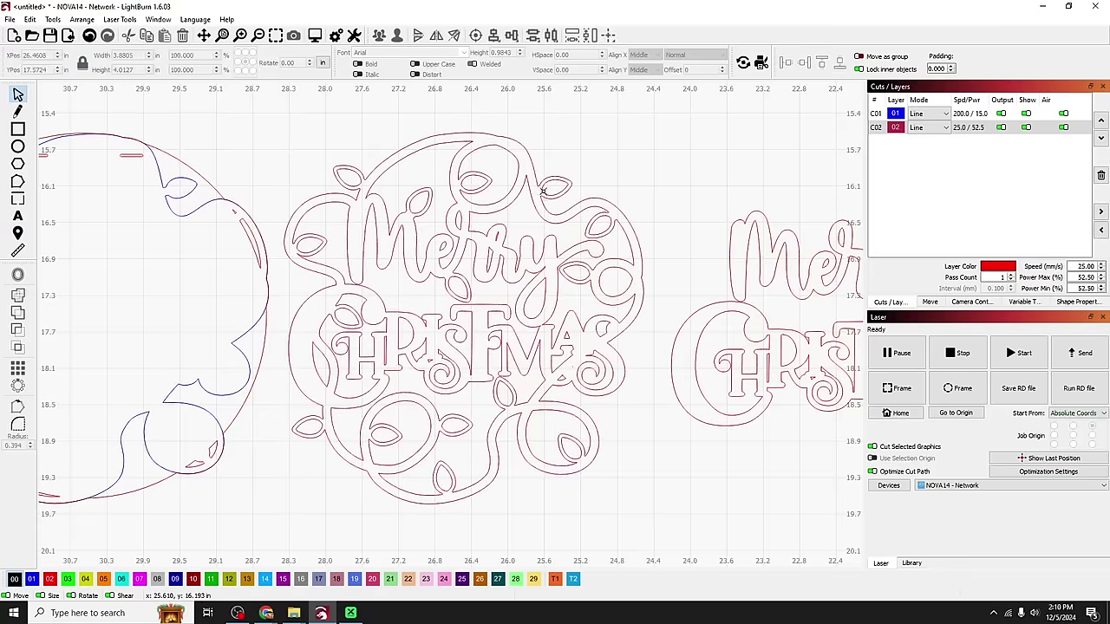
Step: Select the fifteen inner leaf outlines around the lettering and delete them
left_click(542, 191)
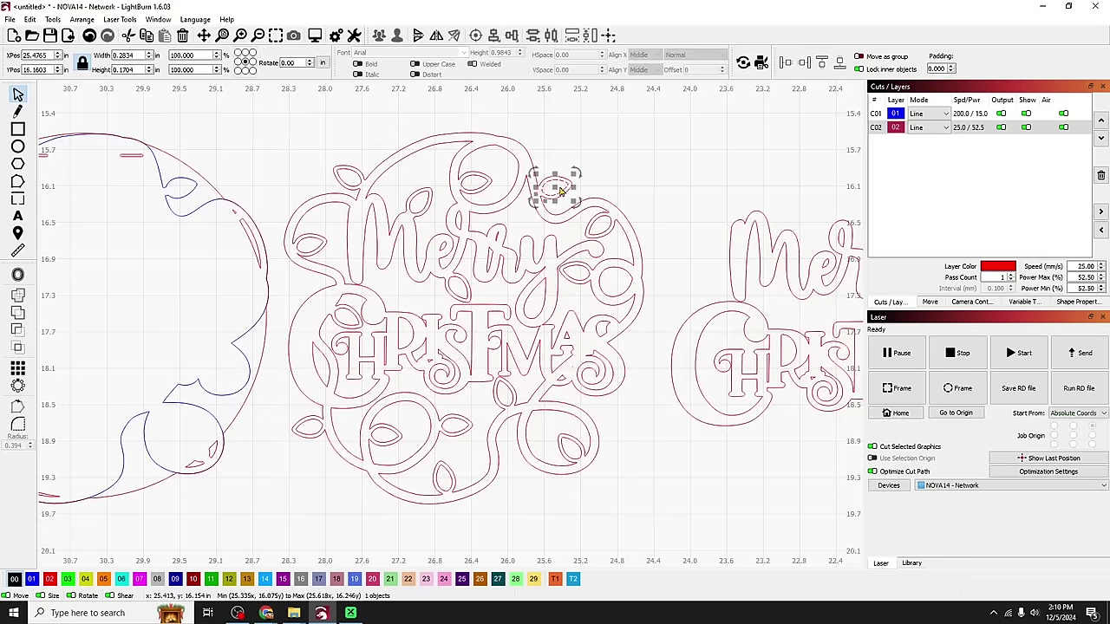
left_click(462, 184, "shift")
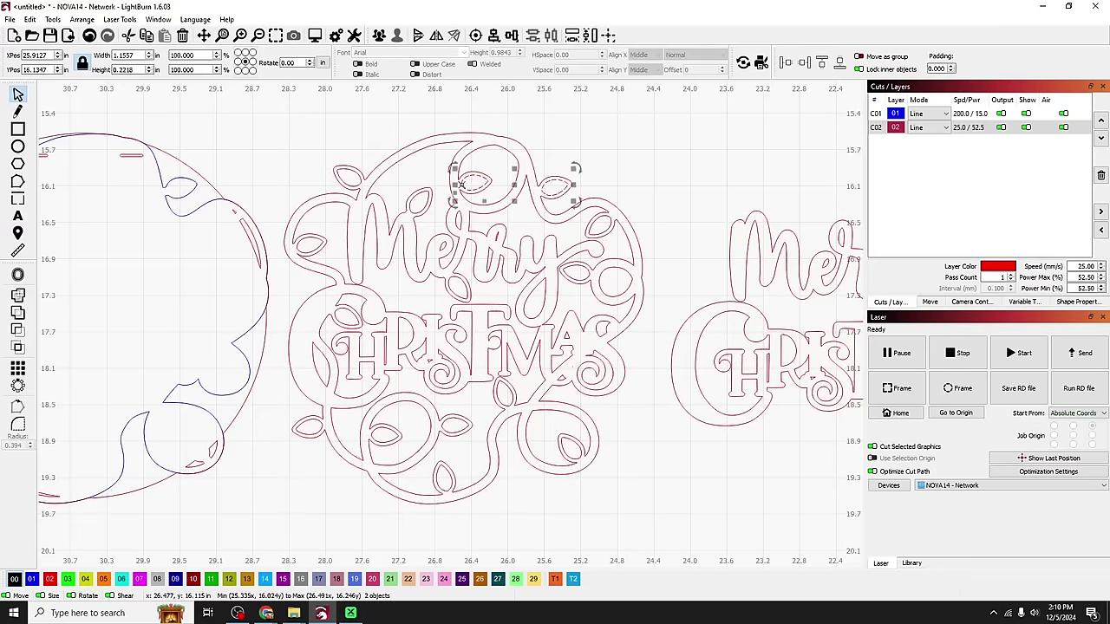
left_click(407, 208, "shift")
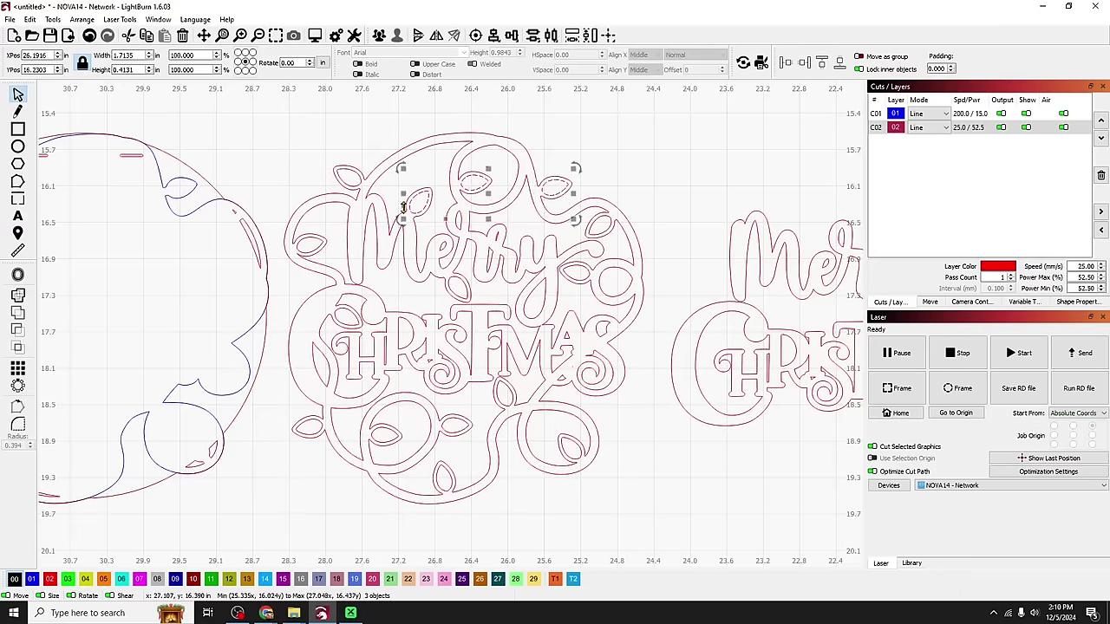
left_click(357, 184, "shift")
left_click(321, 242, "shift")
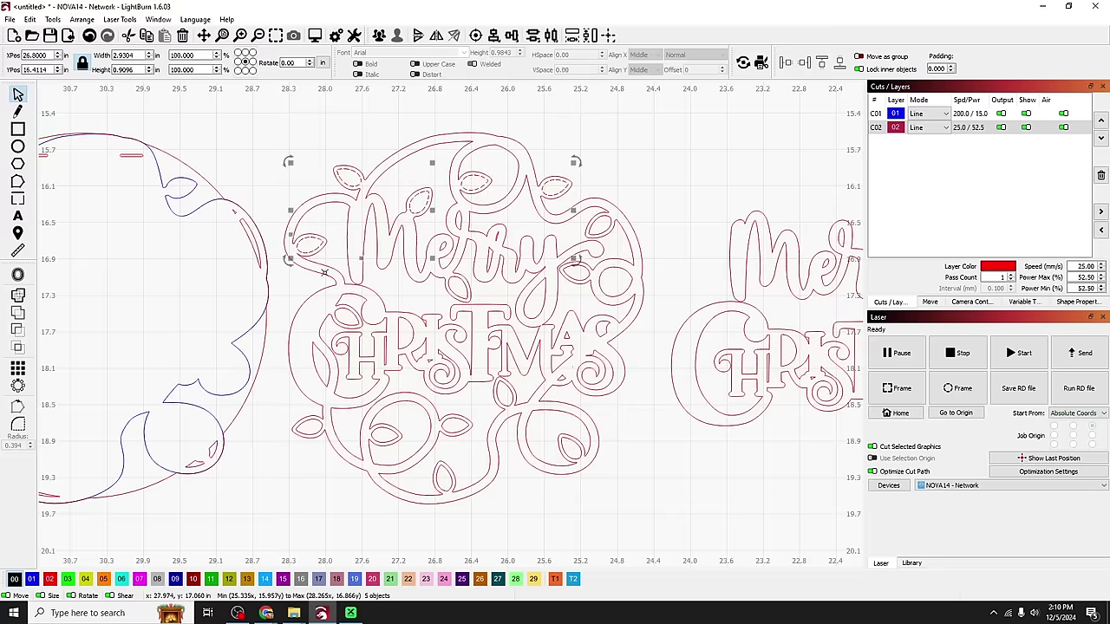
left_click(336, 320, "shift")
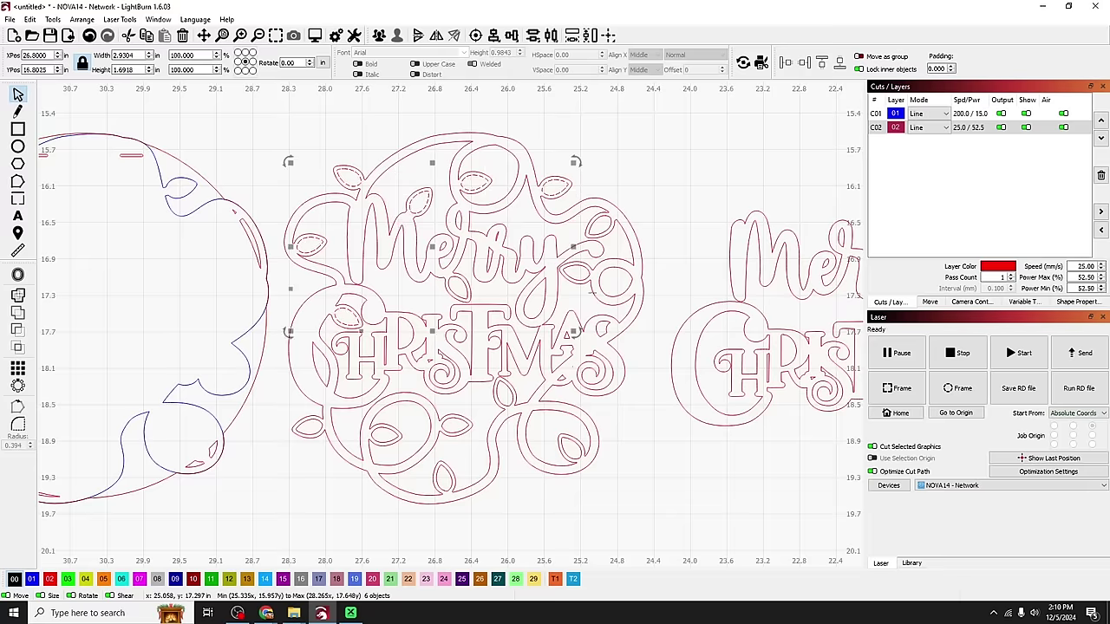
left_click(588, 272, "shift")
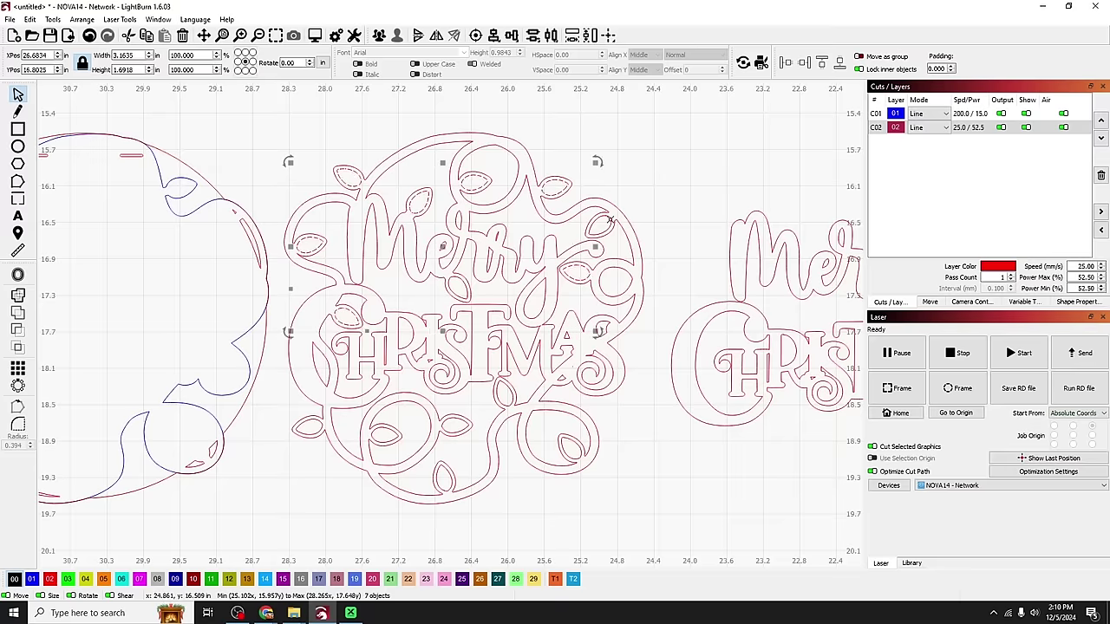
left_click(610, 221, "shift")
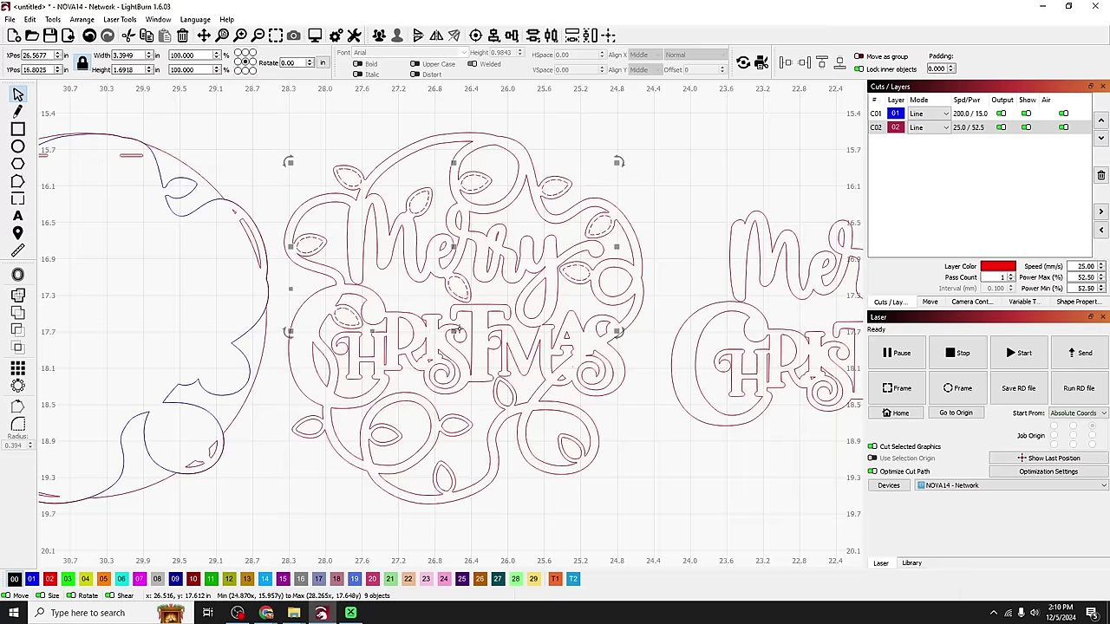
left_click(500, 408, "shift")
left_click(571, 448, "shift")
left_click(443, 477, "shift")
left_click(457, 425, "shift")
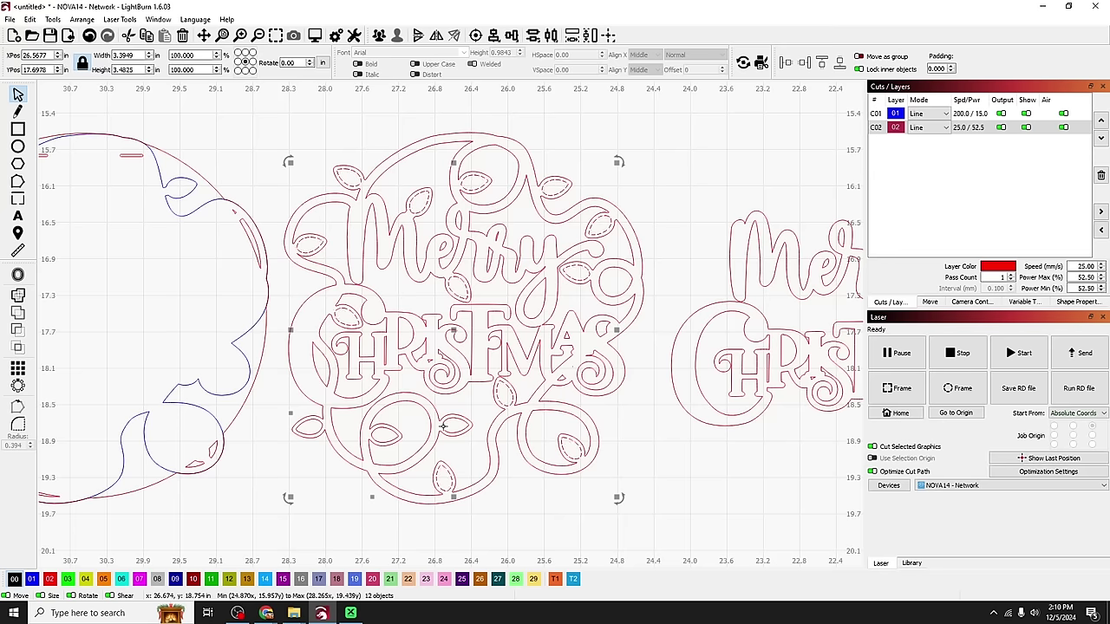
left_click(324, 425, "shift")
left_click(381, 441, "shift")
key("Escape")
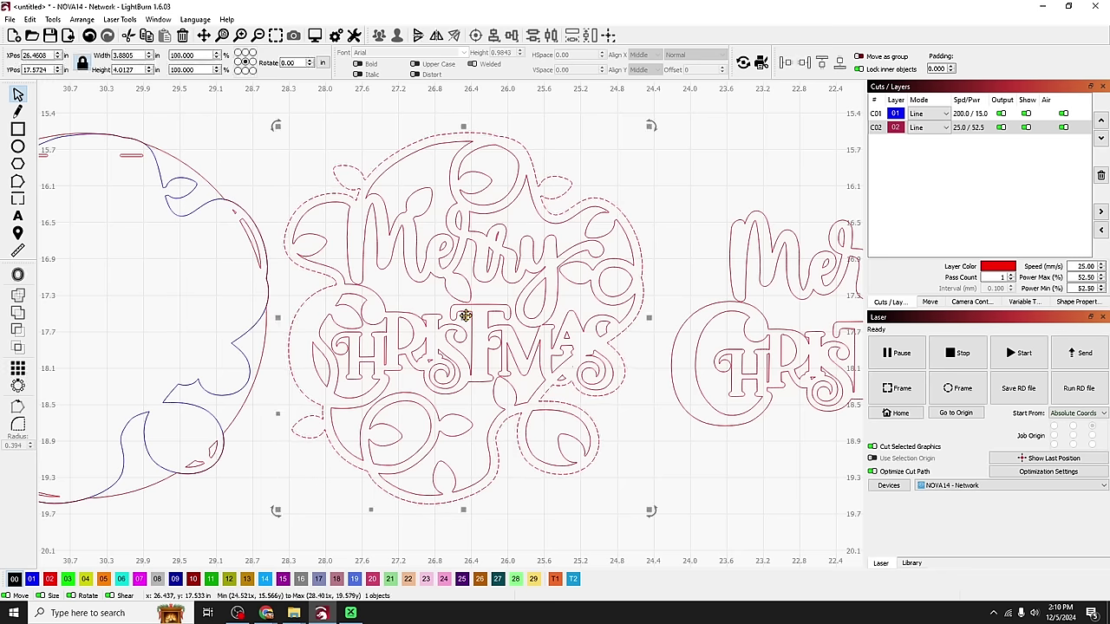
left_click_drag(513, 315, 617, 295)
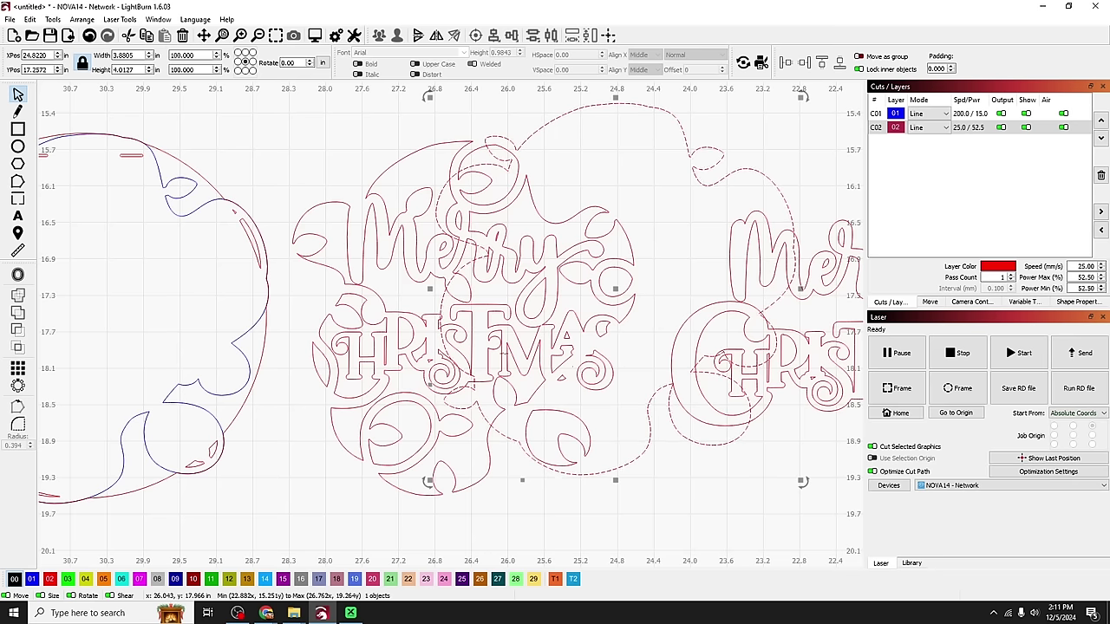
key("ctrl+z")
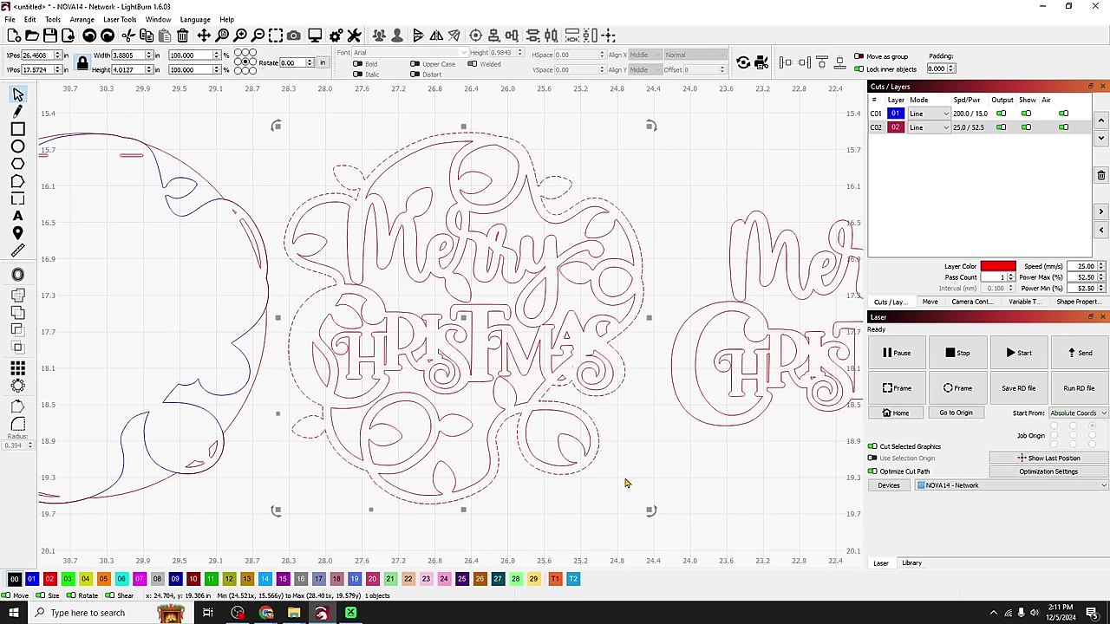
left_click_drag(645, 526, 277, 132)
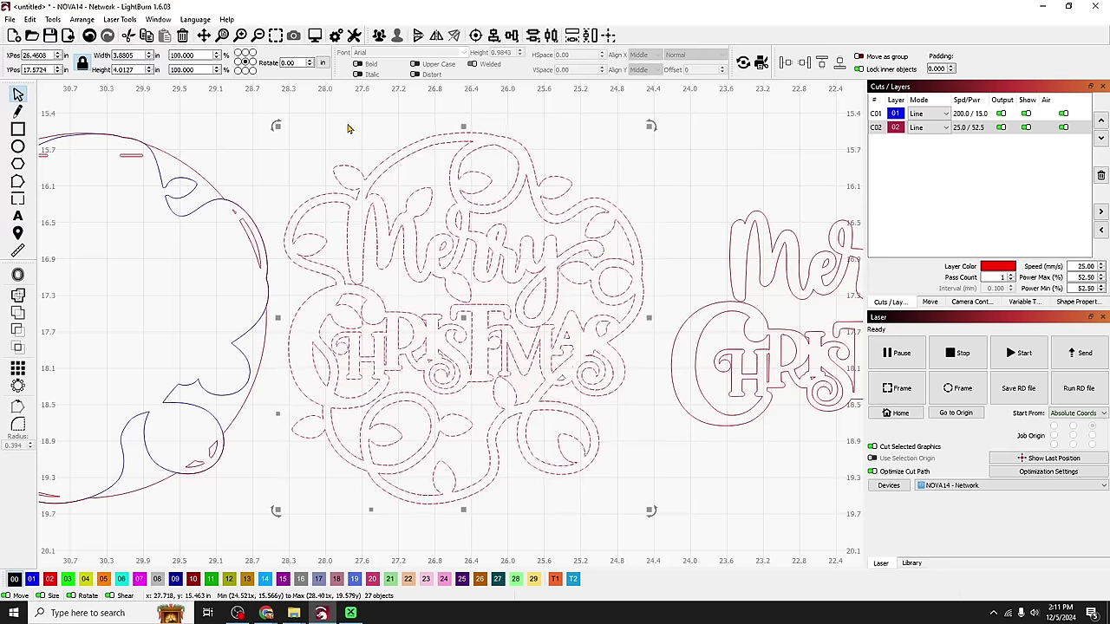
left_click(277, 151)
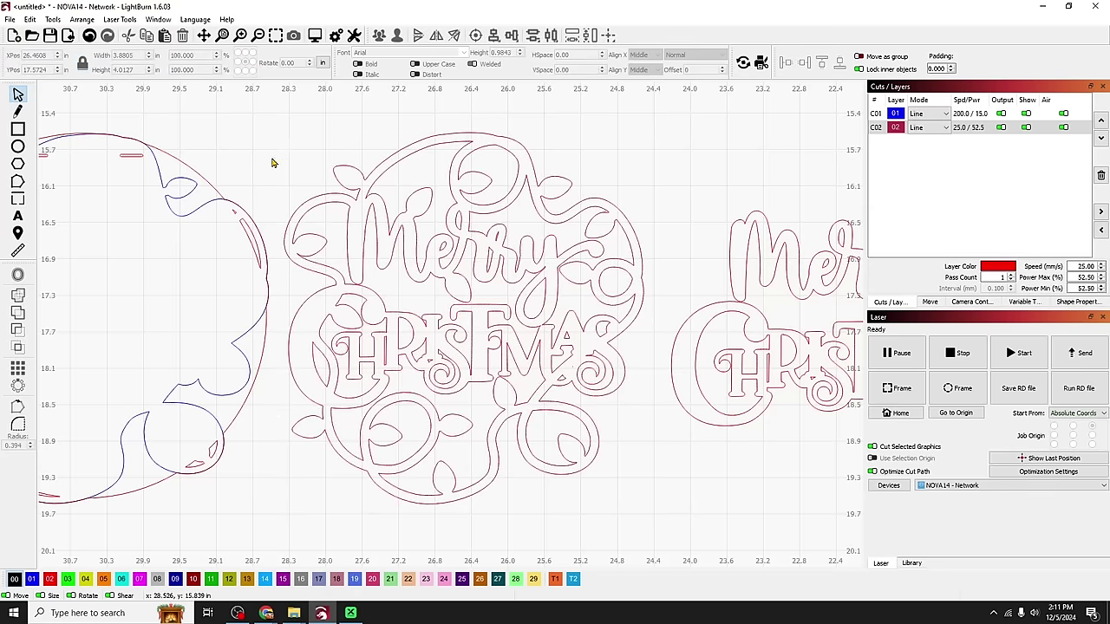
left_click_drag(272, 162, 547, 166)
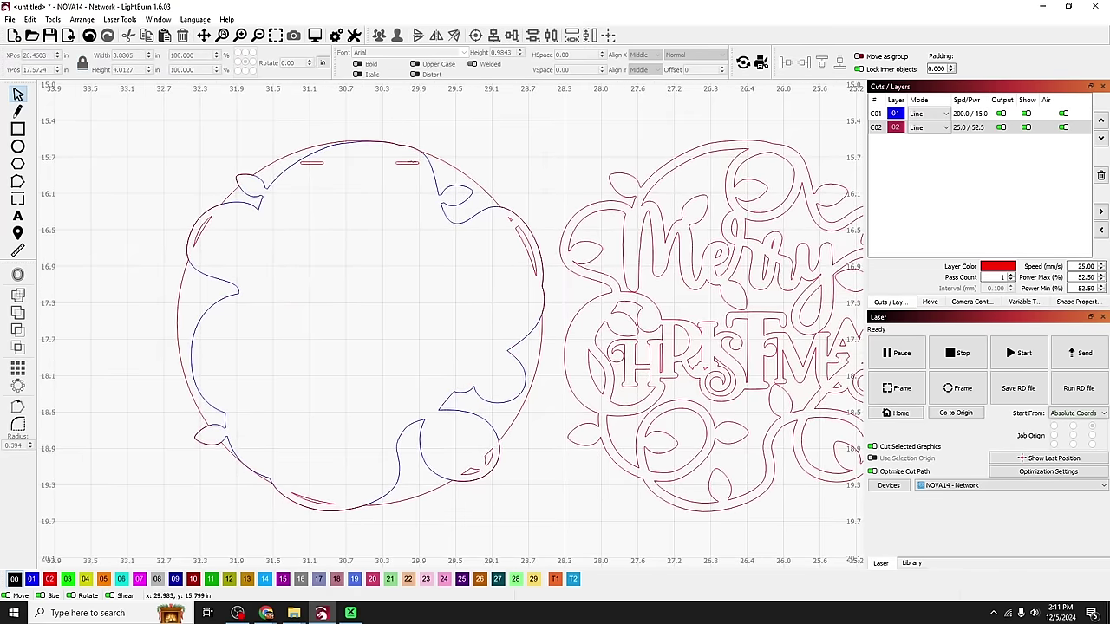
Step: Ungroup the circle frame design and delete the two short dashes at its top
left_click(407, 164)
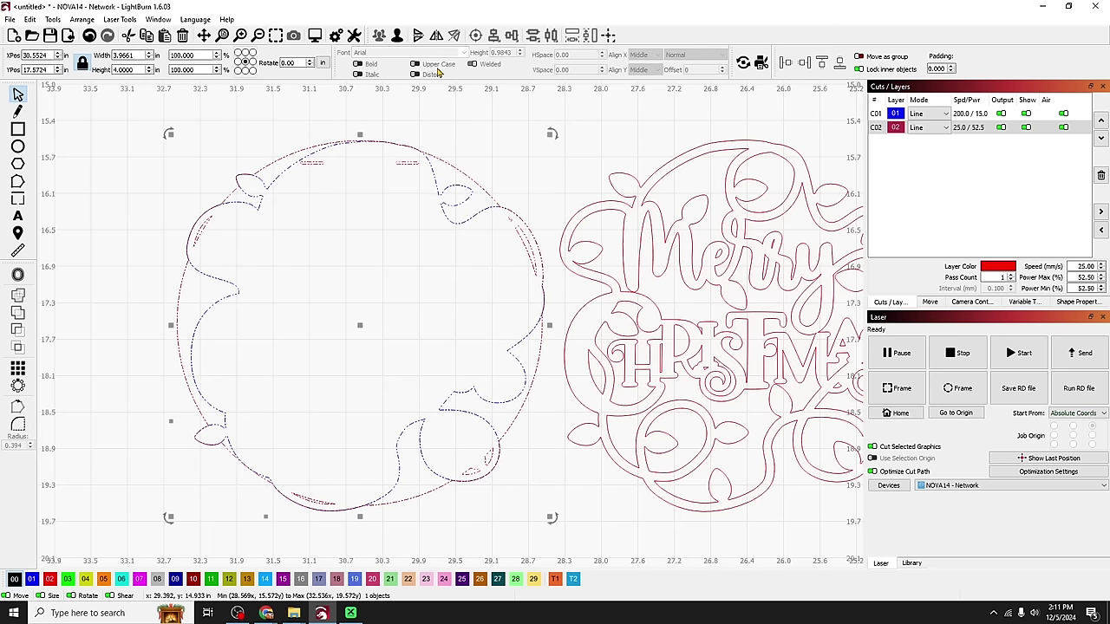
left_click(397, 38)
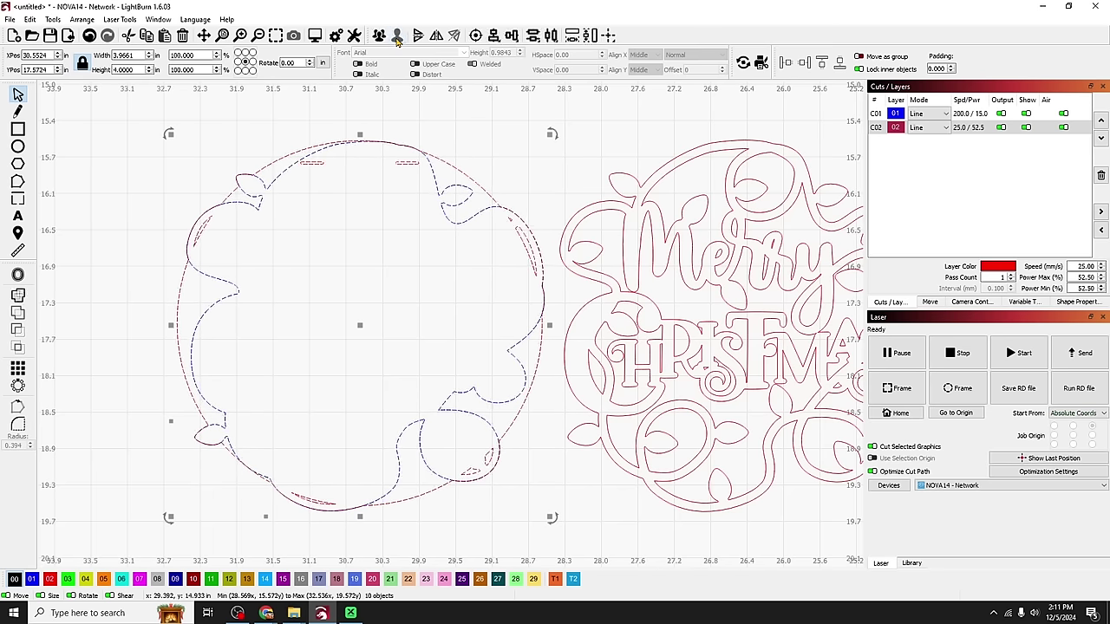
left_click(401, 136)
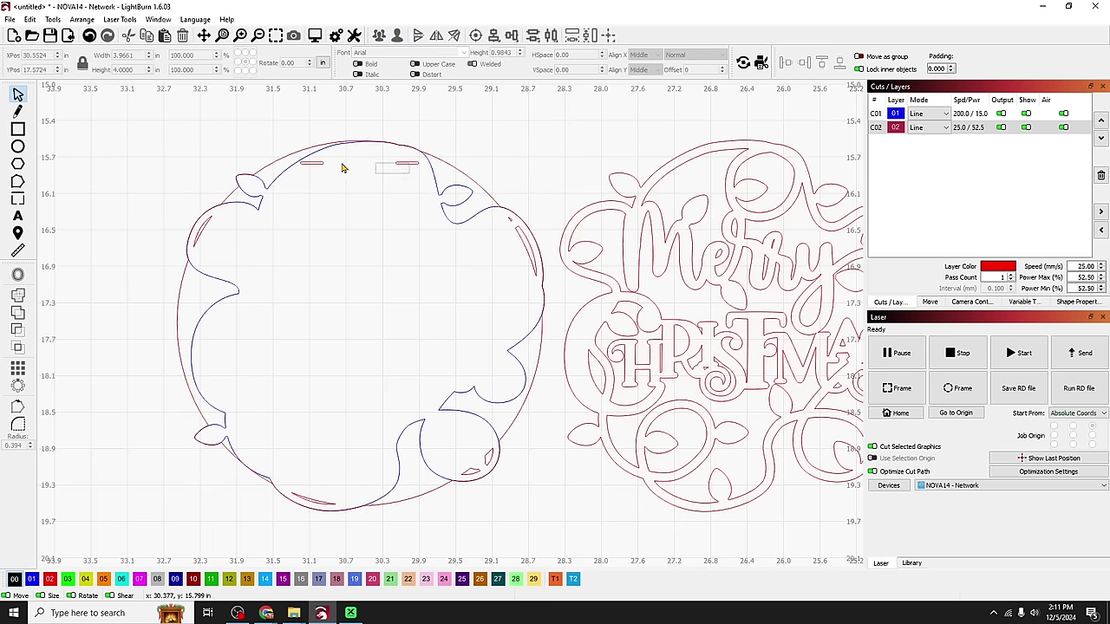
left_click_drag(314, 164, 314, 170)
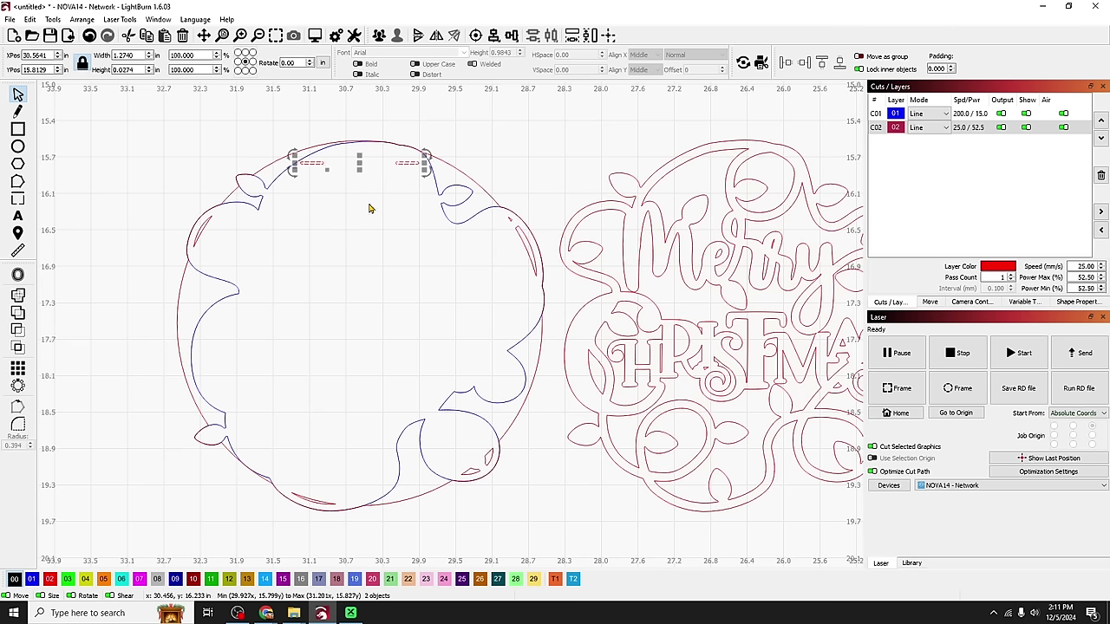
key("Delete")
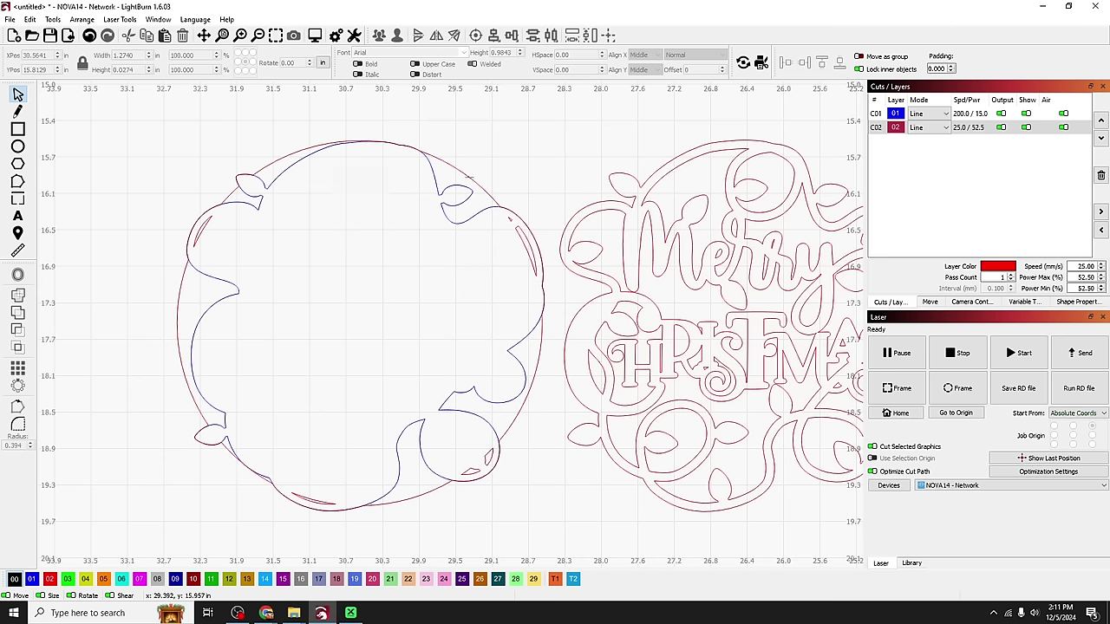
left_click(469, 178)
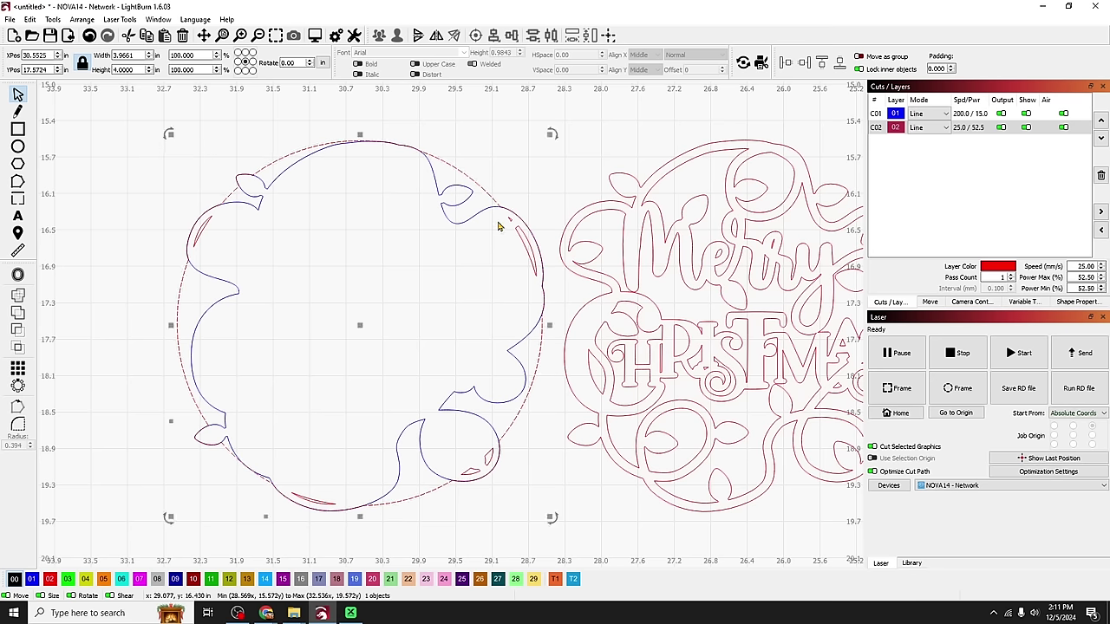
left_click(509, 181)
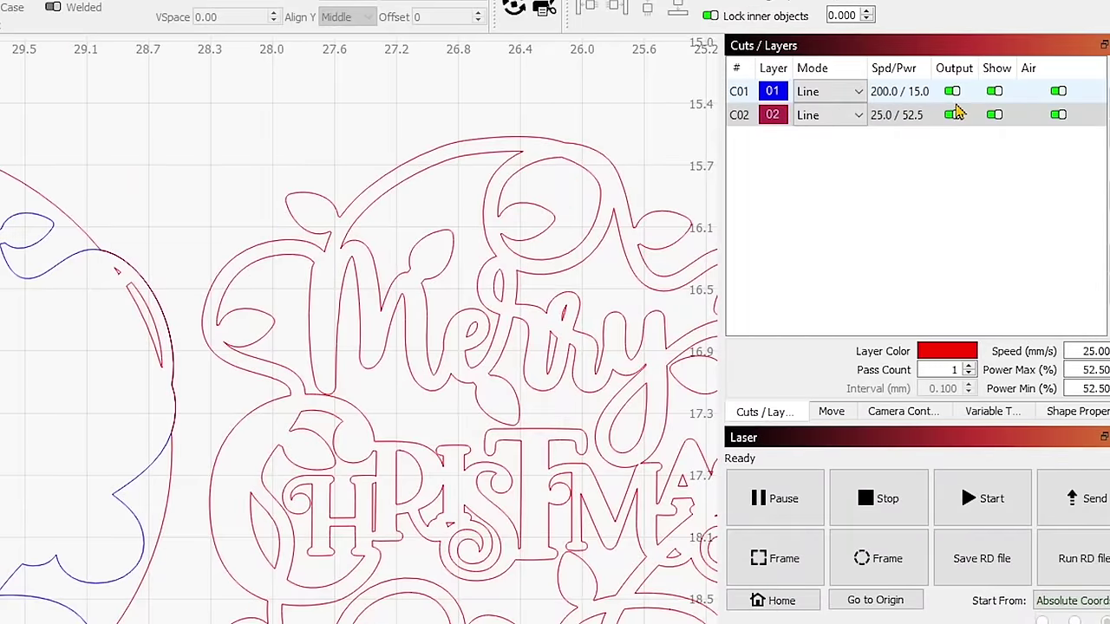
Step: Hide blue layer C01 and turn off its output, then join the outer circle pieces into one shape
left_click(952, 91)
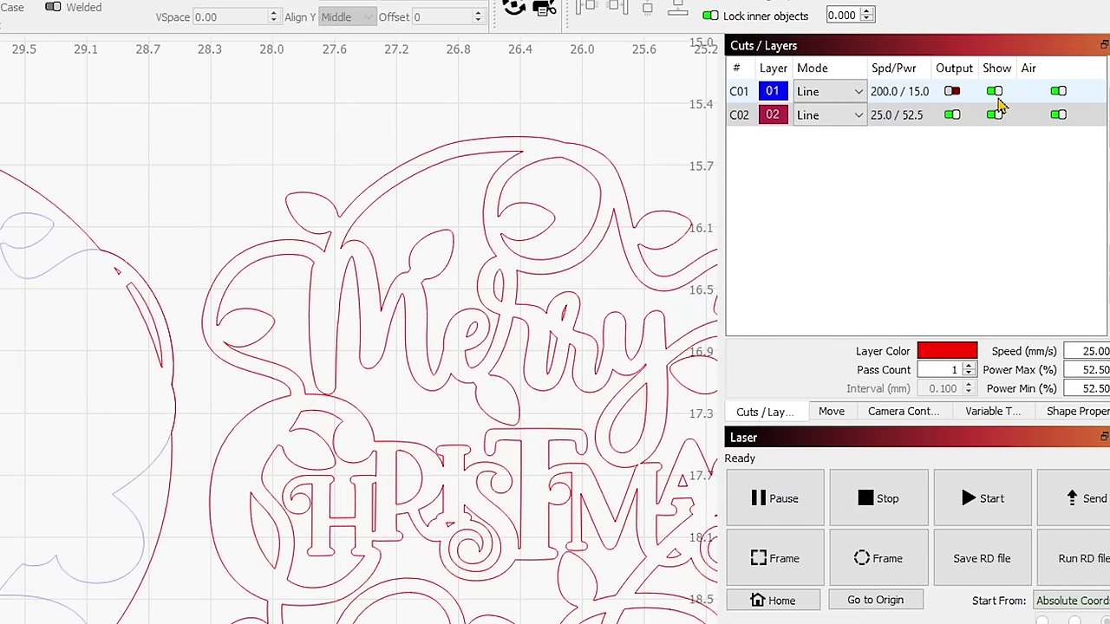
left_click(996, 95)
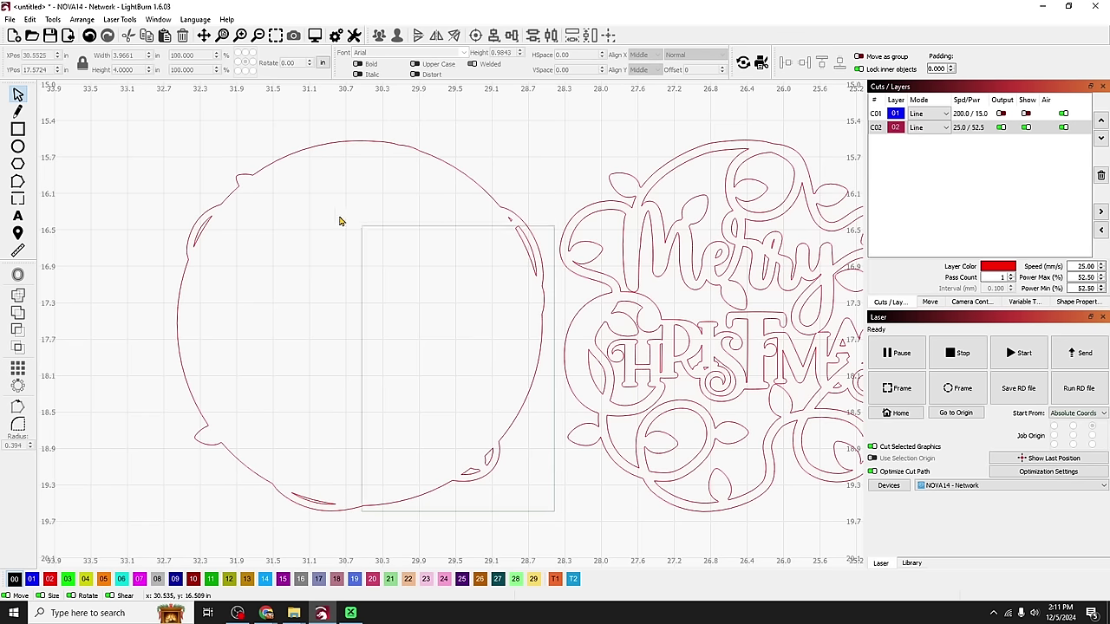
left_click_drag(341, 221, 159, 148)
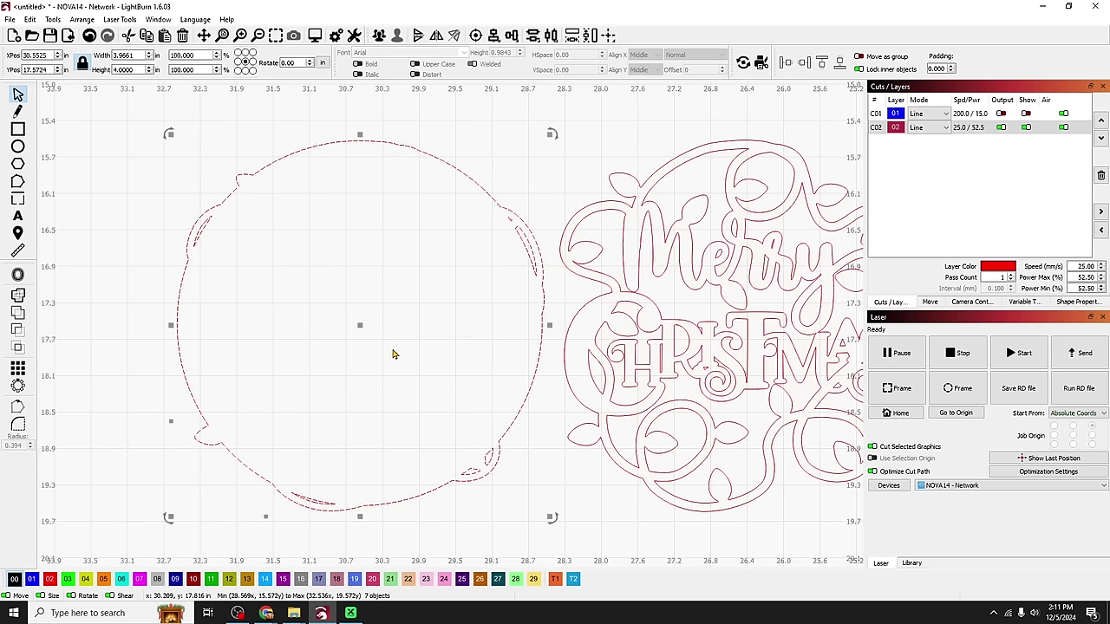
key("alt+j")
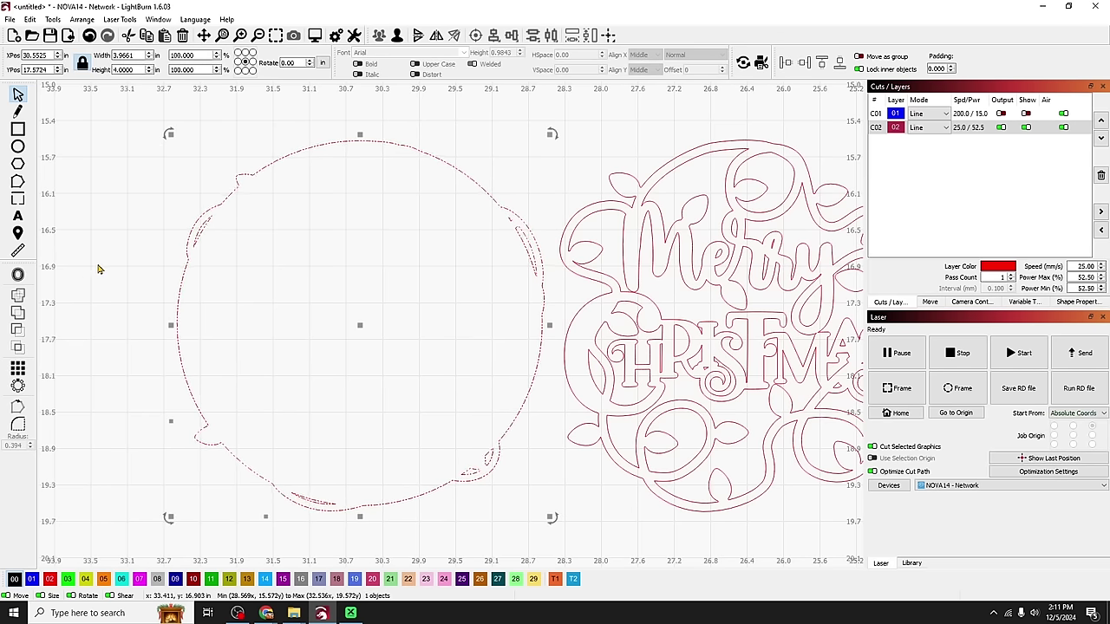
Step: Offset the joined circle outward by 0.01 in with Corner style, and restore C01 Show and Output
left_click(17, 276)
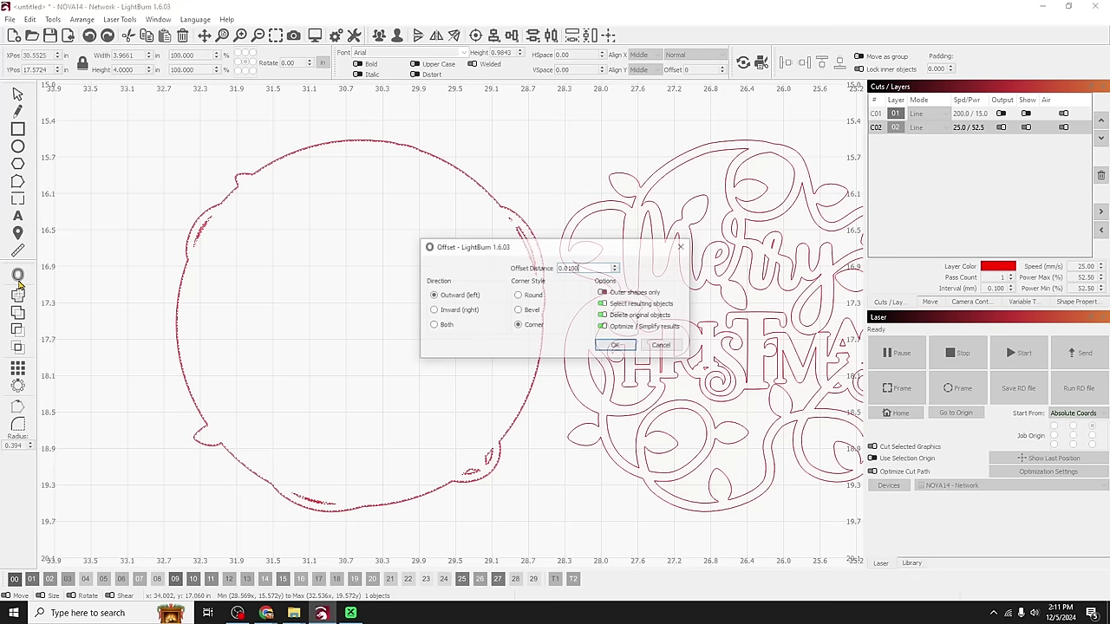
left_click(616, 346)
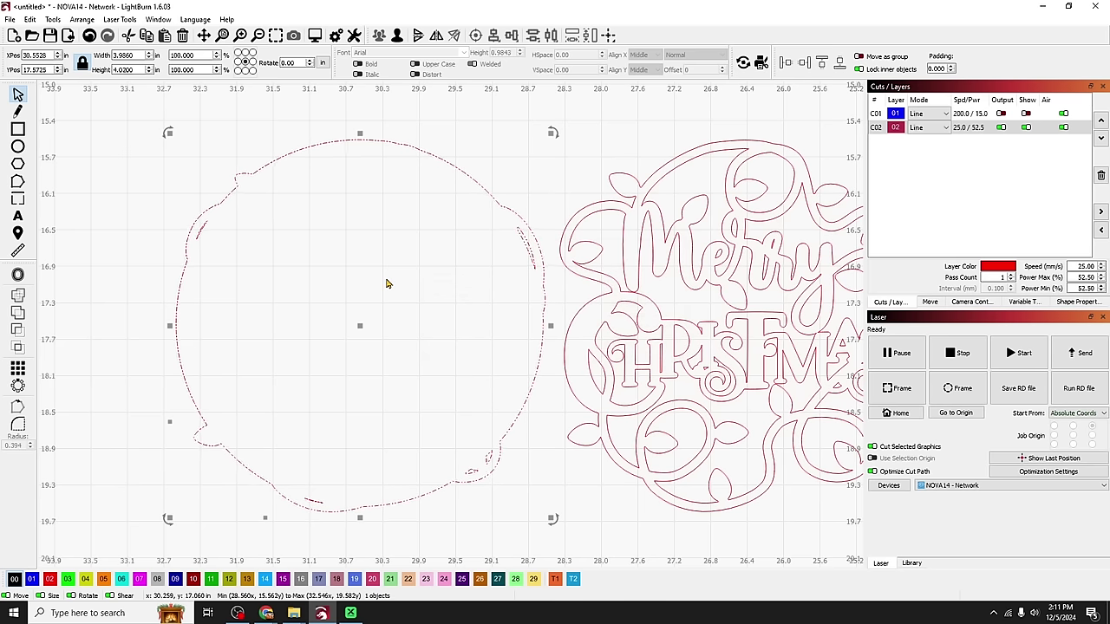
left_click(1025, 114)
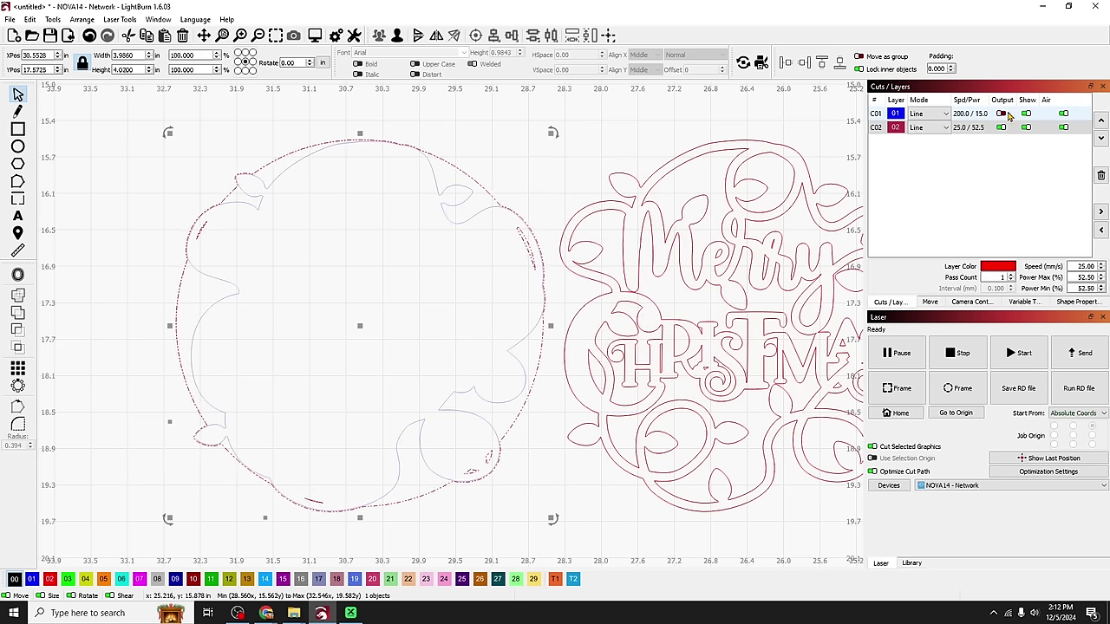
left_click(1001, 114)
left_click(476, 183)
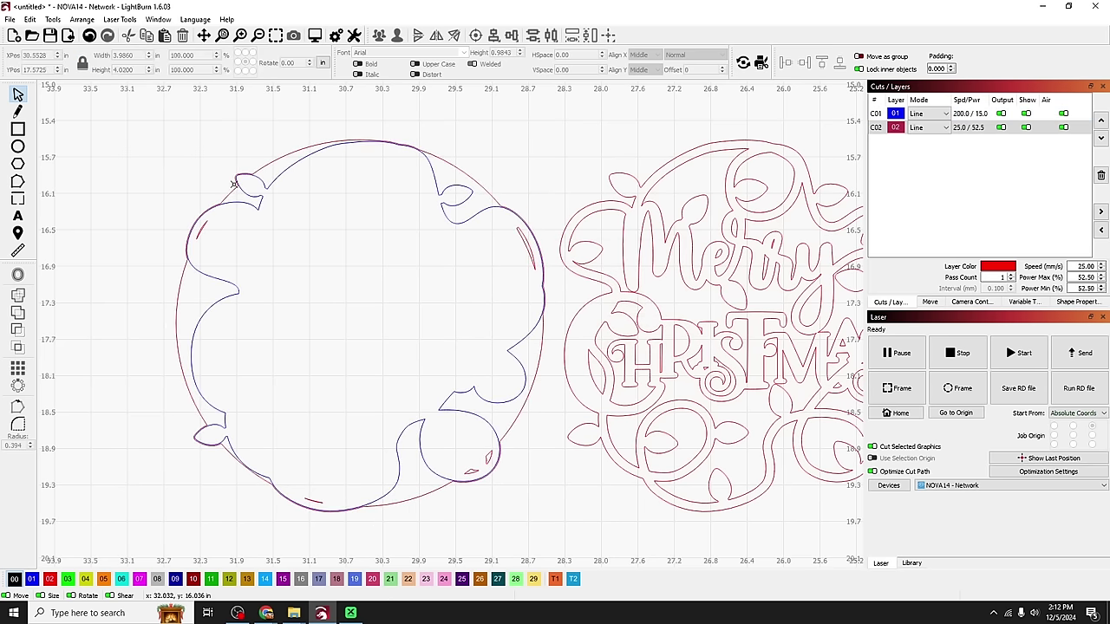
scroll(438, 338, "down", 3)
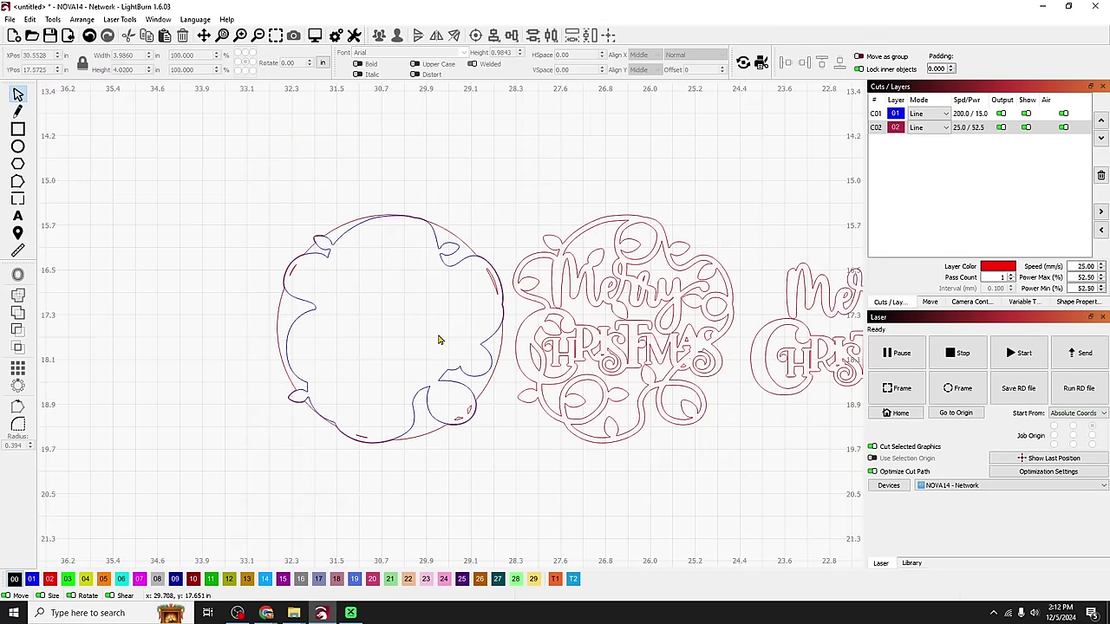
Step: Draw a circle above the ornament and set its height to 0.5 in
scroll(500, 427, "up", 1)
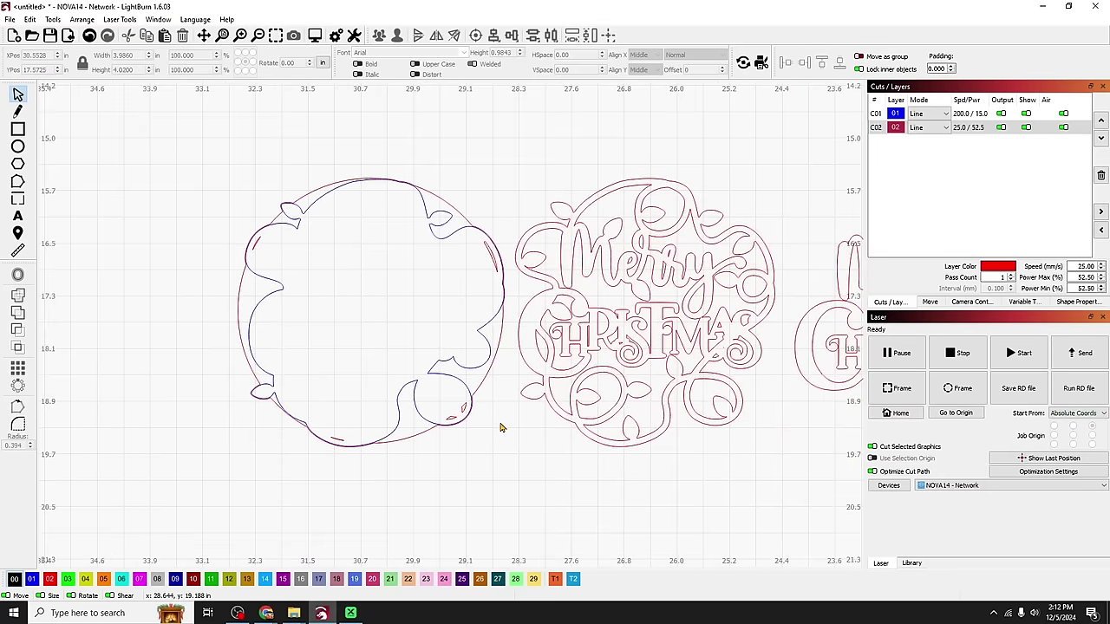
scroll(500, 427, "down", 4)
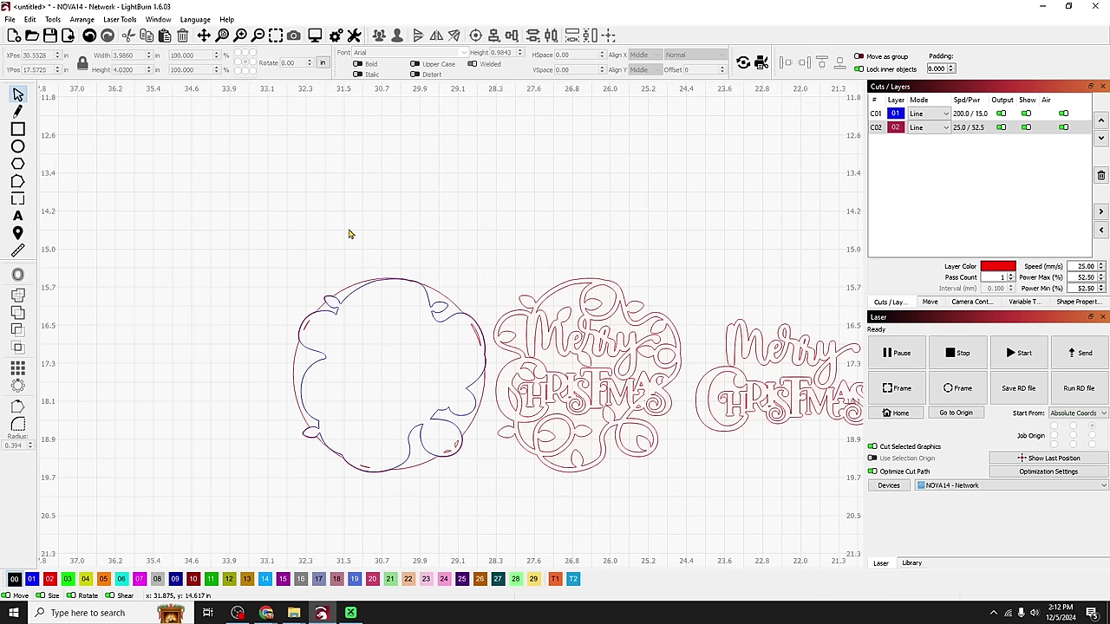
left_click(18, 147)
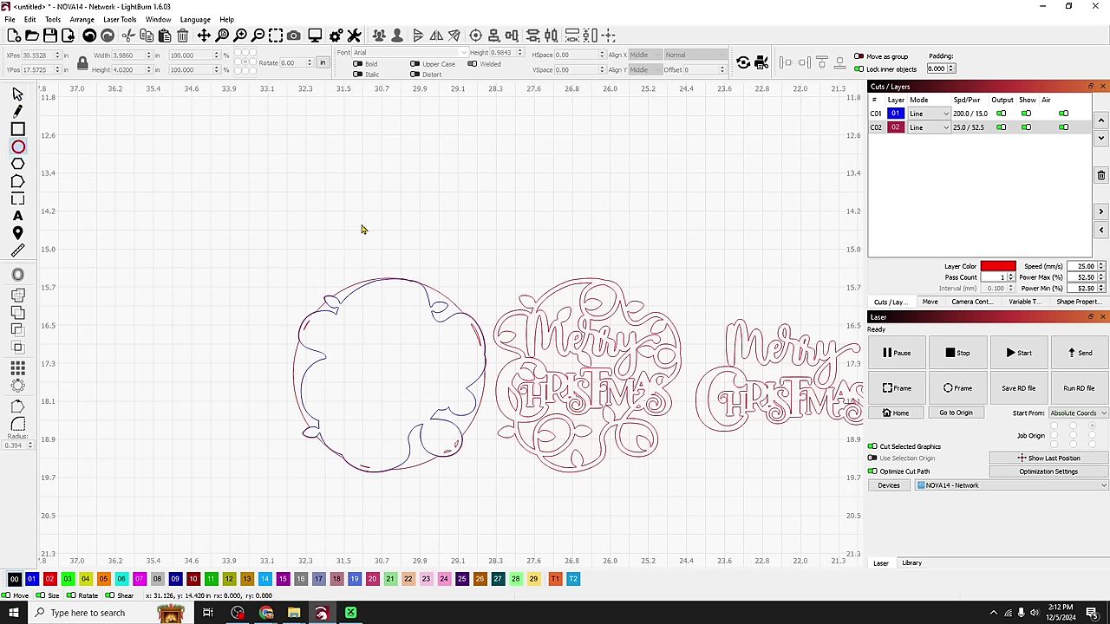
left_click_drag(358, 217, 391, 251)
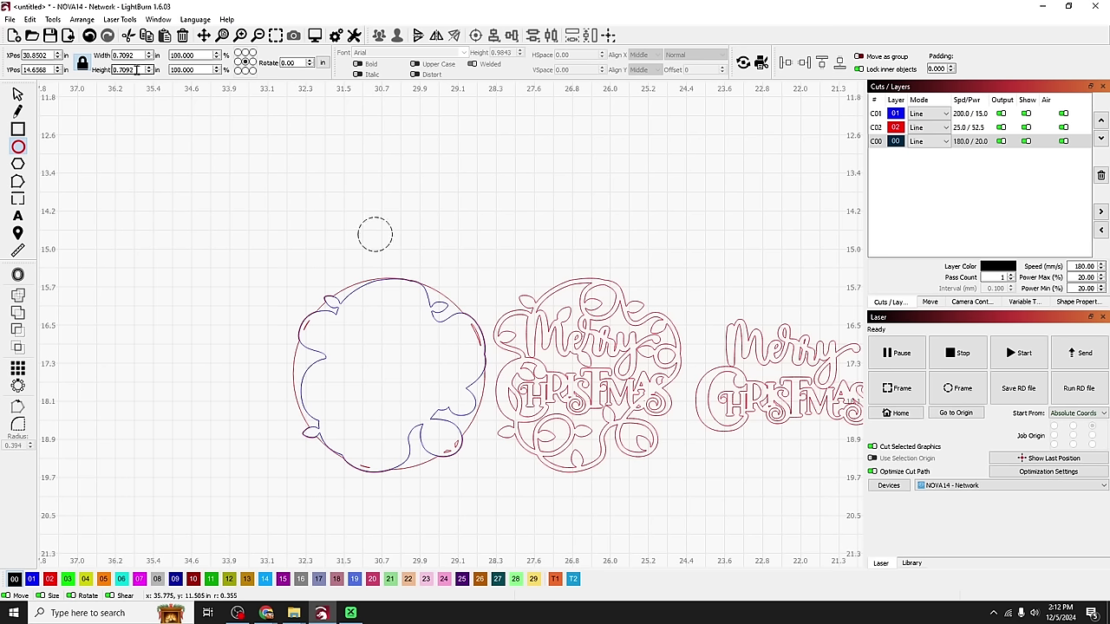
left_click_drag(136, 70, 112, 70)
type("0.5")
key("Return")
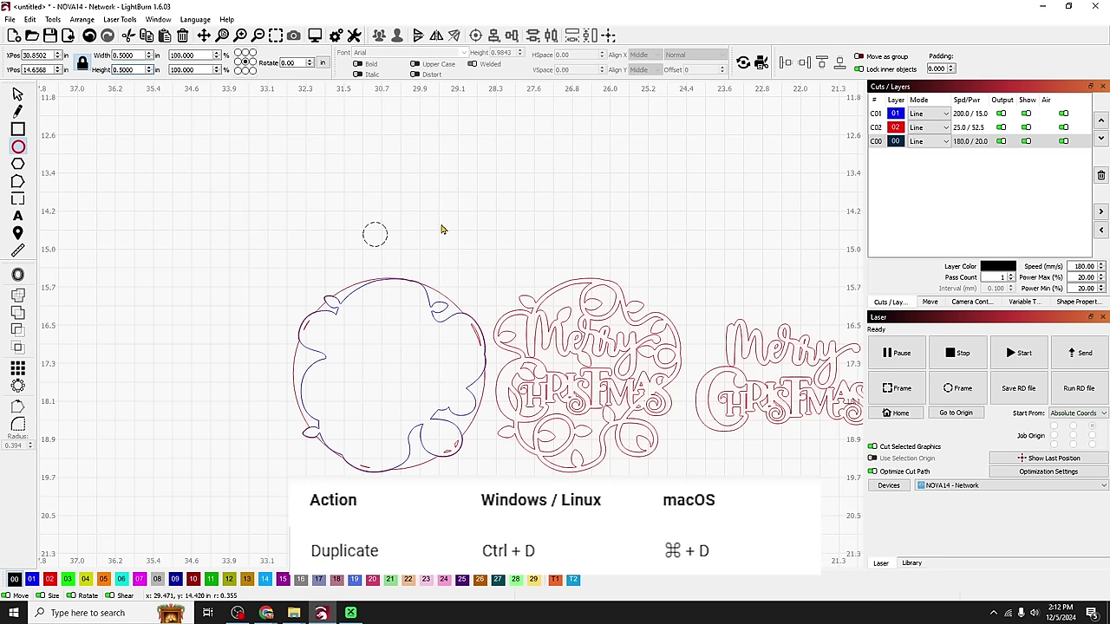
Step: Duplicate the circle in place and resize the concentric copy to 0.25 in
key("Escape")
left_click(362, 244)
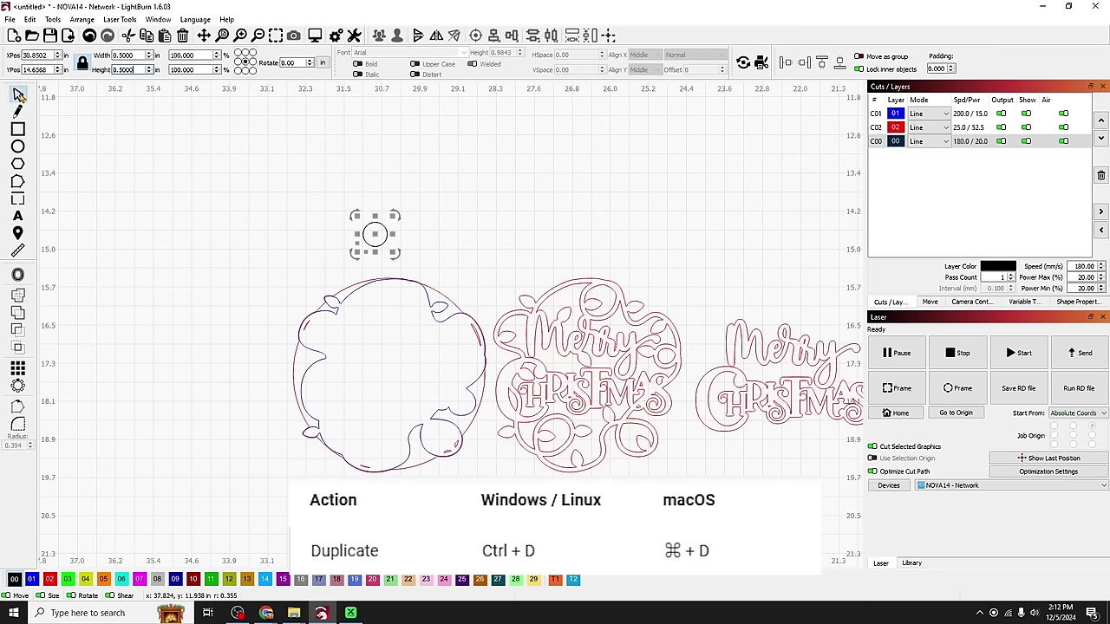
left_click_drag(377, 234, 428, 214)
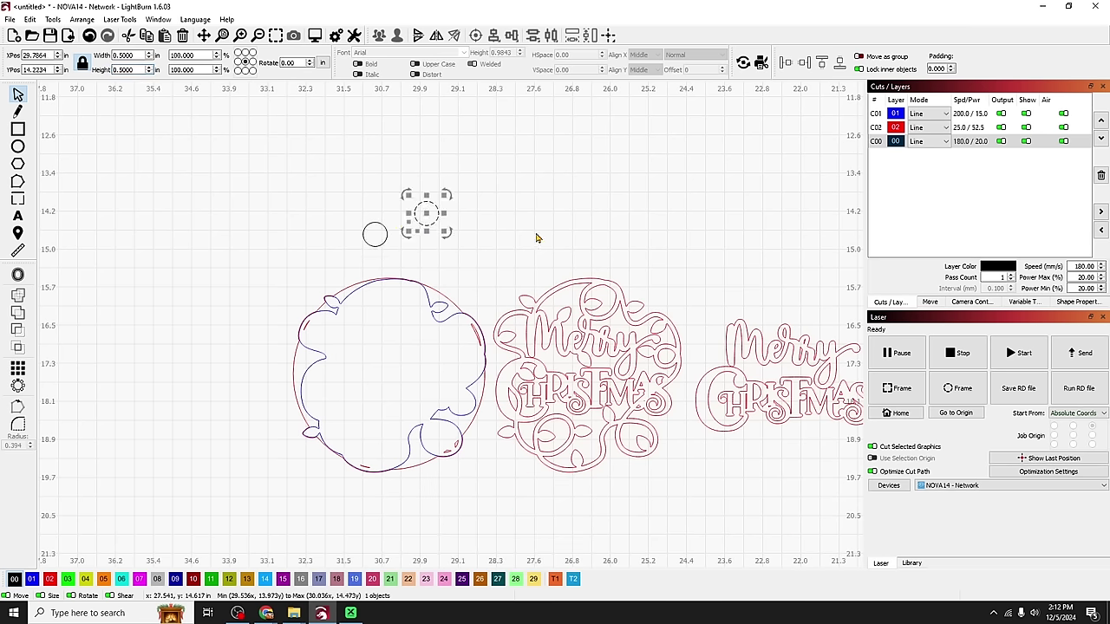
key("ctrl+z")
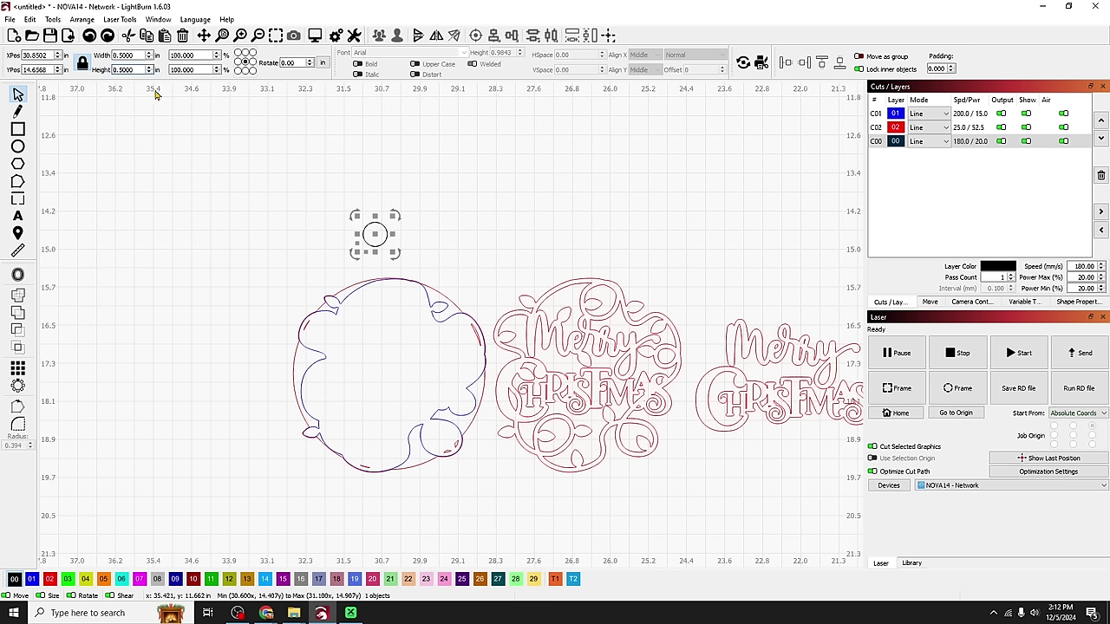
key("Return")
left_click(343, 198)
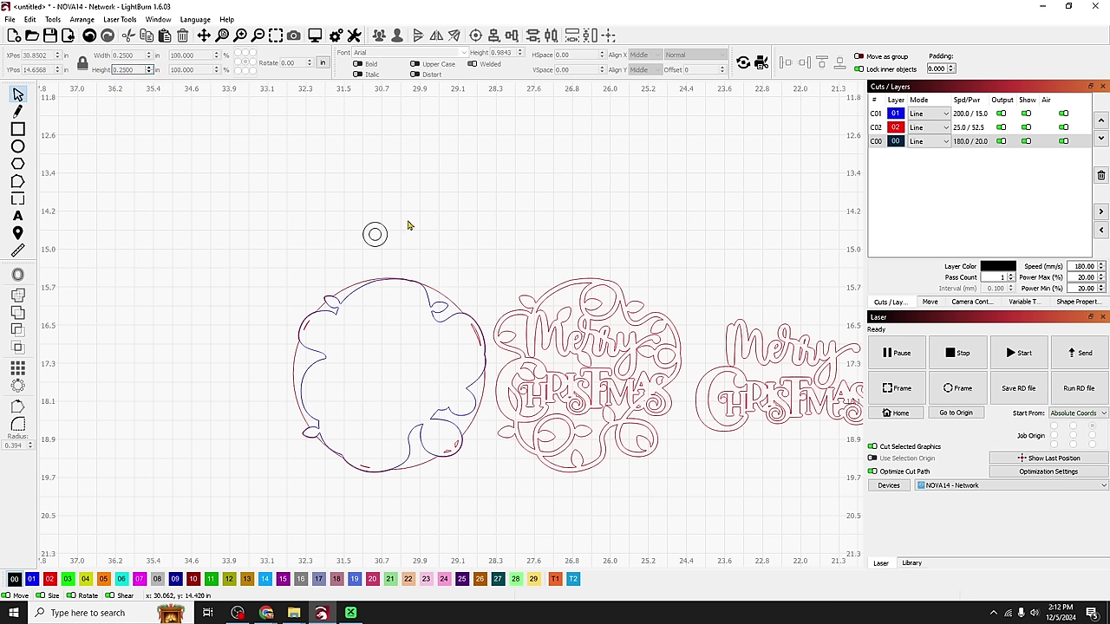
Step: Boolean-subtract the 0.25 in circle from the 0.5 in one, then move the ring onto the ornament's top edge
left_click_drag(405, 258, 341, 206)
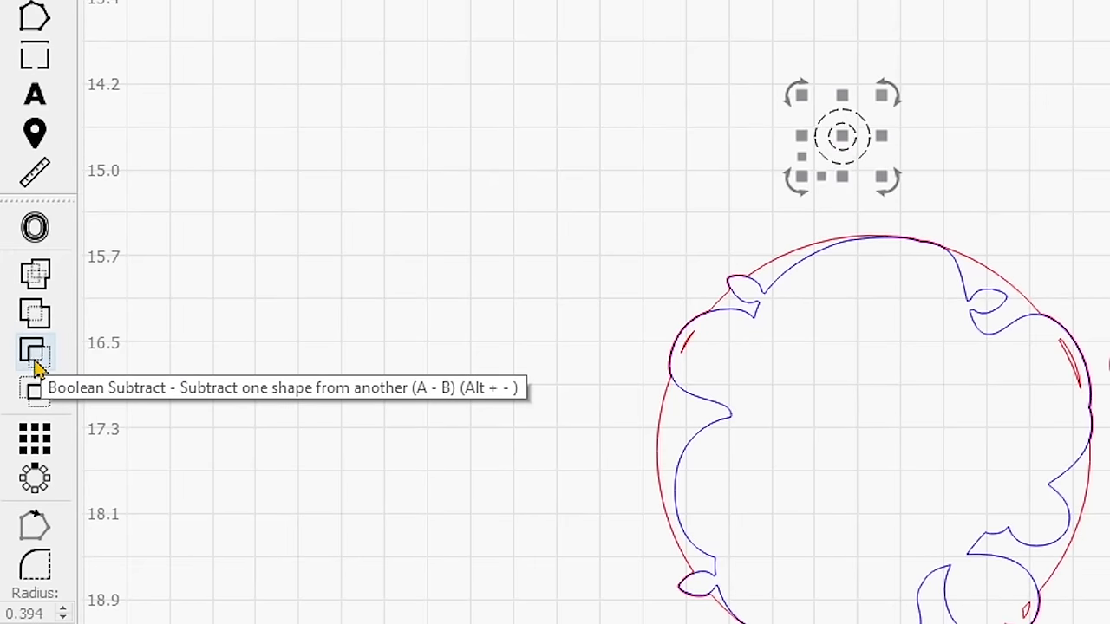
left_click(39, 359)
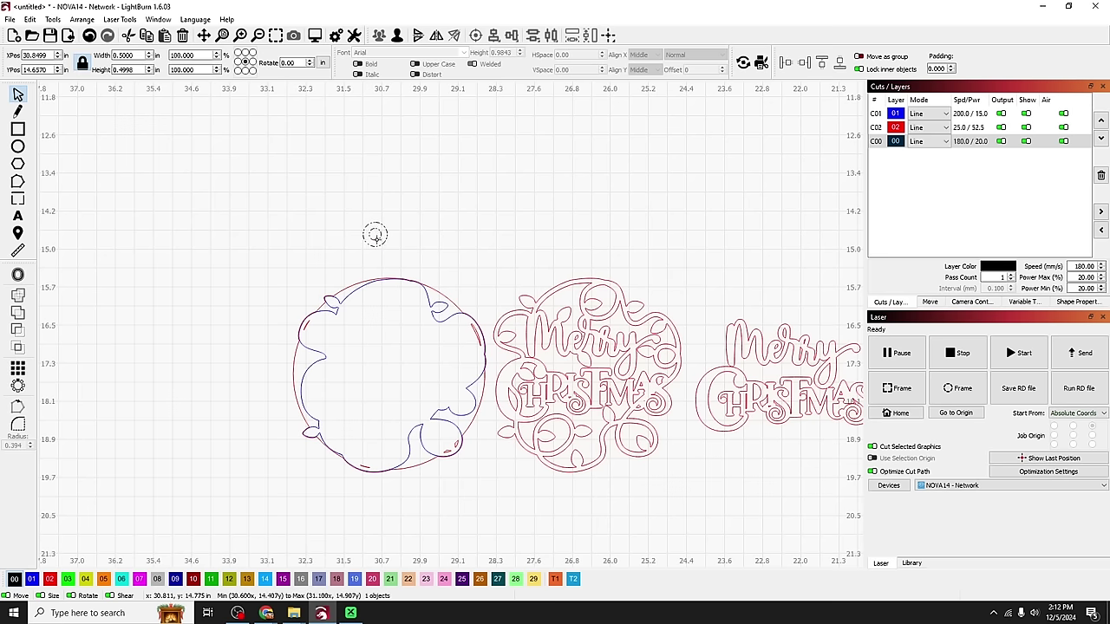
mouse_move(376, 236)
left_mouse_down()
mouse_move(376, 215)
mouse_move(395, 236)
left_mouse_up()
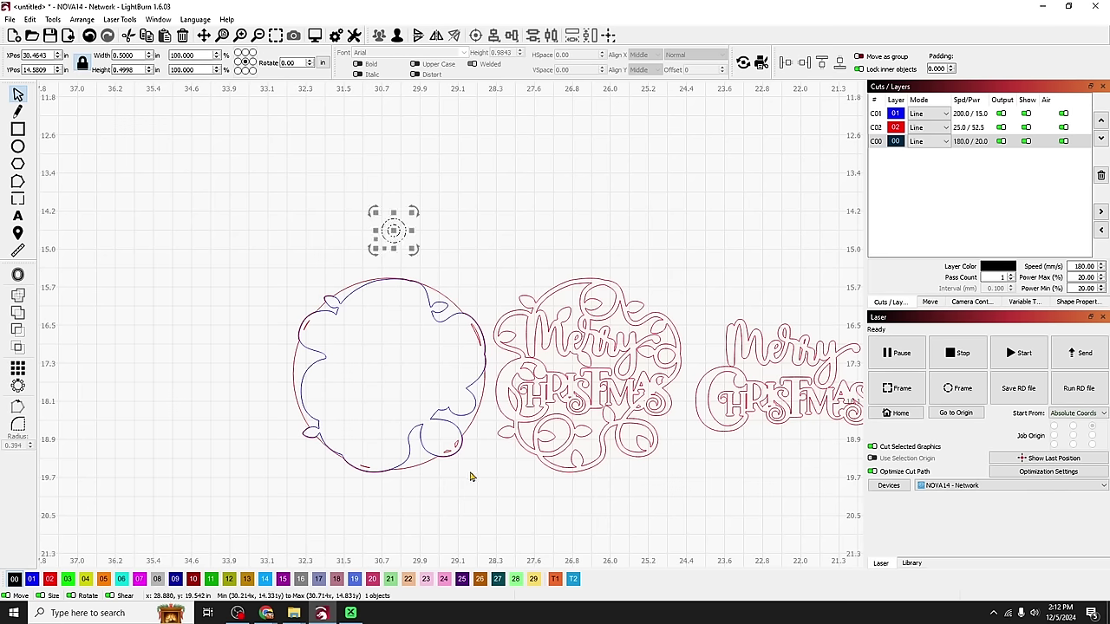
left_click_drag(469, 471, 308, 282)
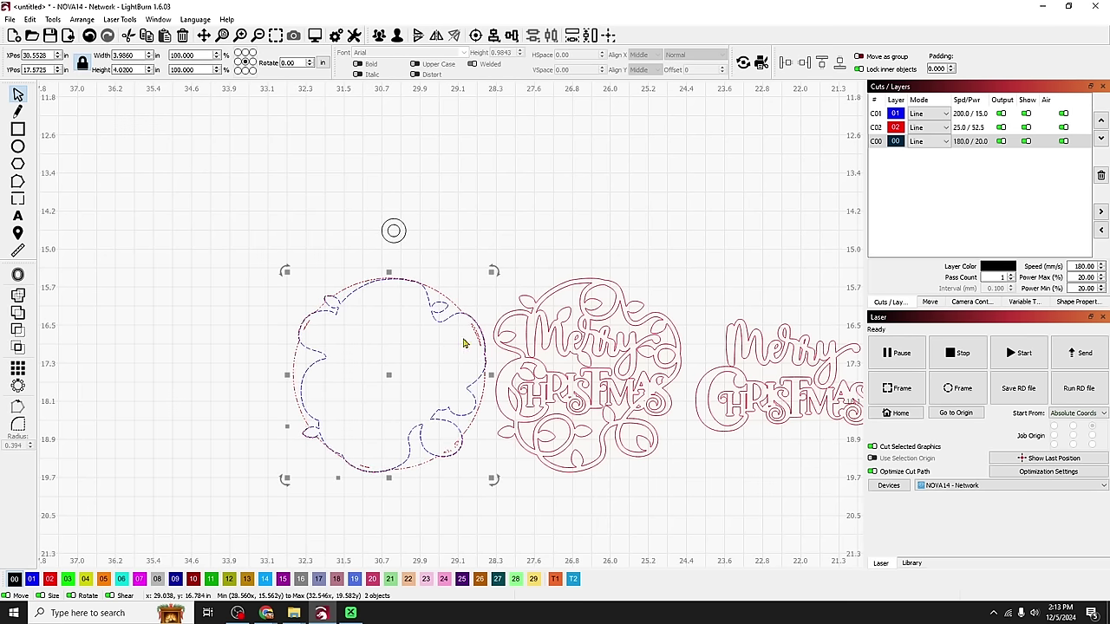
left_click(409, 251)
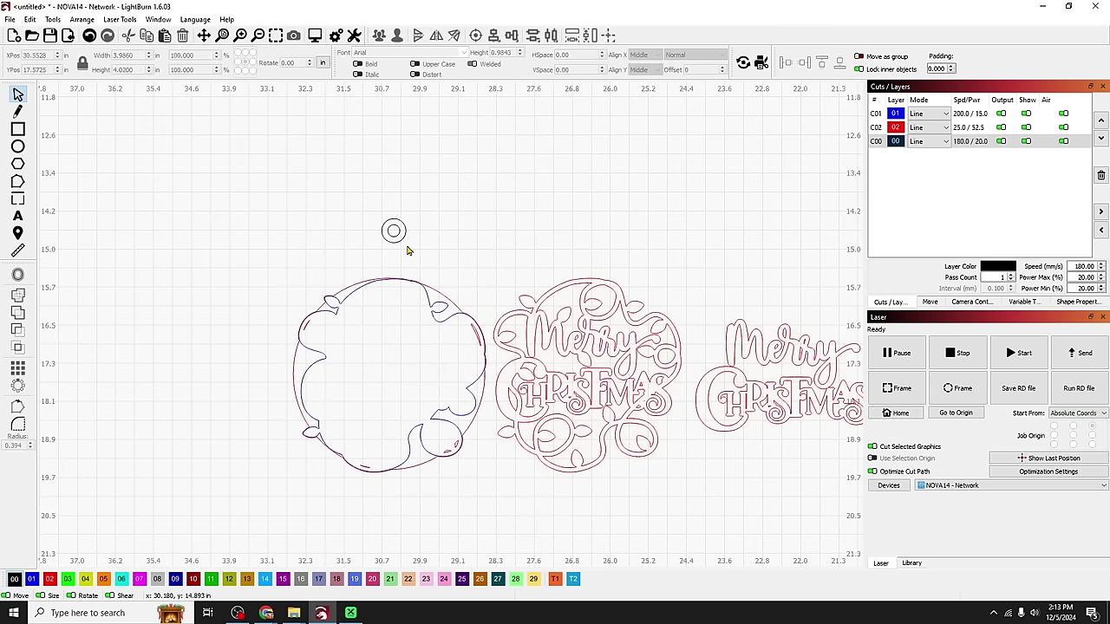
left_click_drag(393, 230, 393, 274)
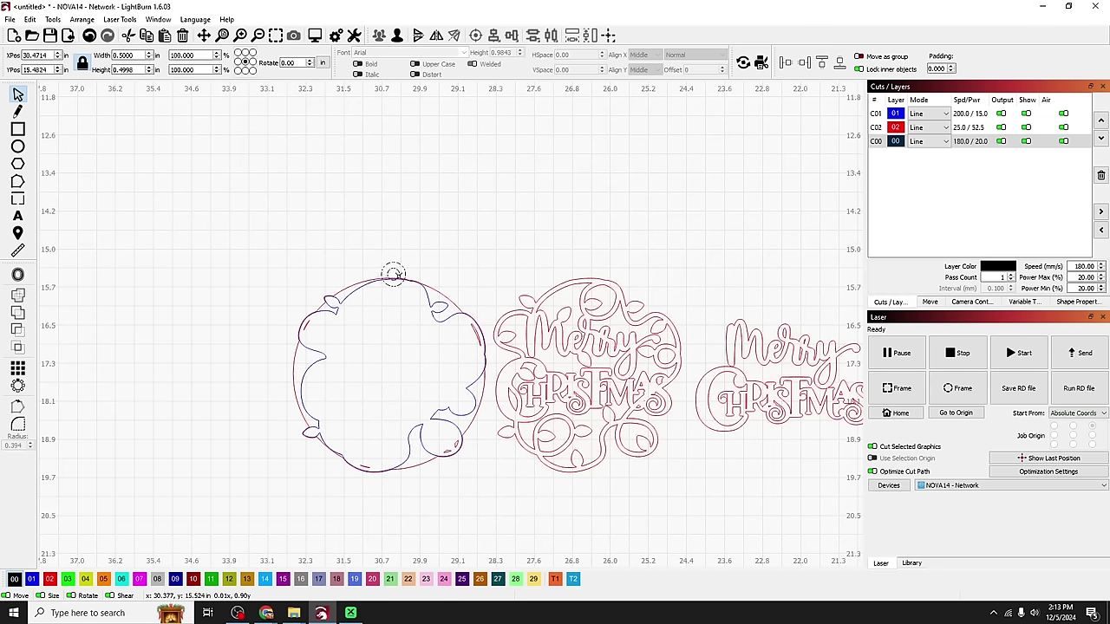
left_click(417, 300)
Step: Center the hanger ring horizontally on the ornament outline
left_click_drag(440, 496, 330, 246)
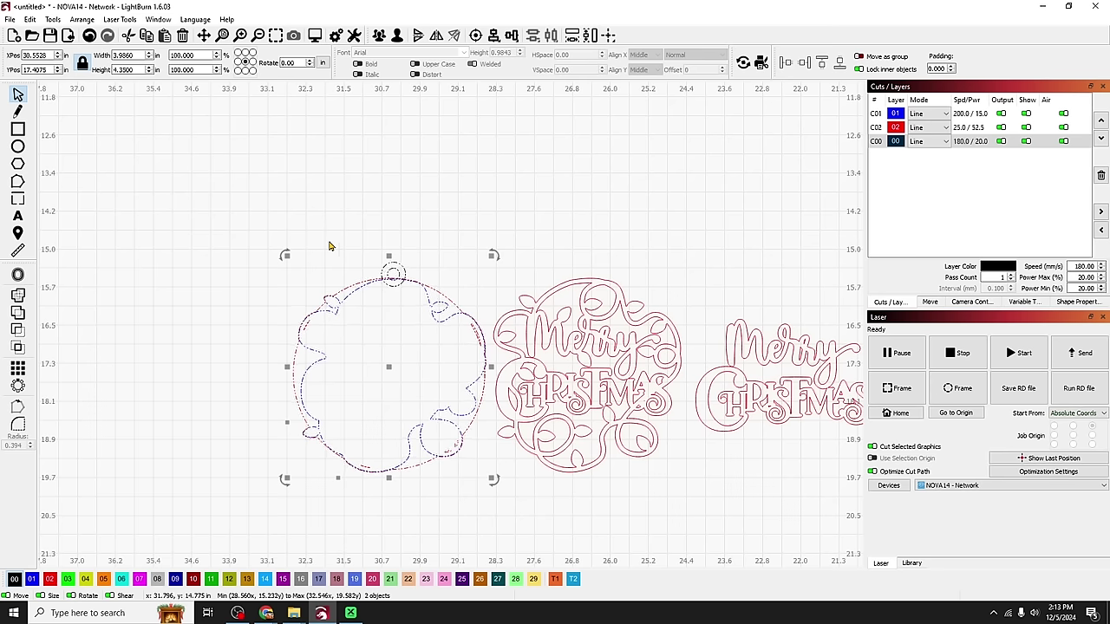
left_click(508, 38)
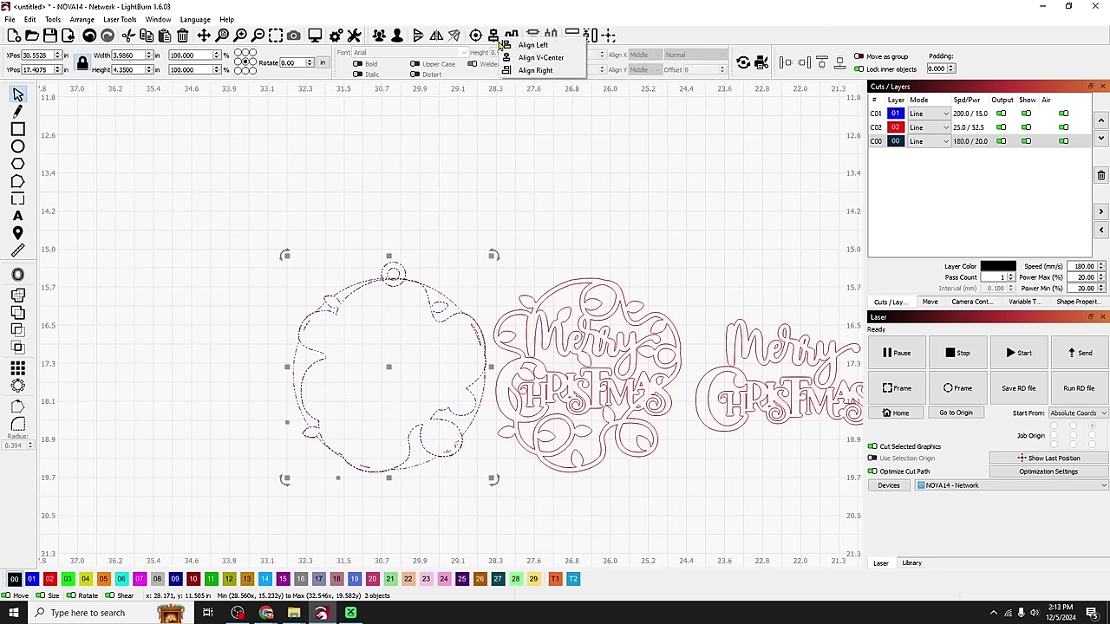
left_click(513, 59)
left_click(450, 251)
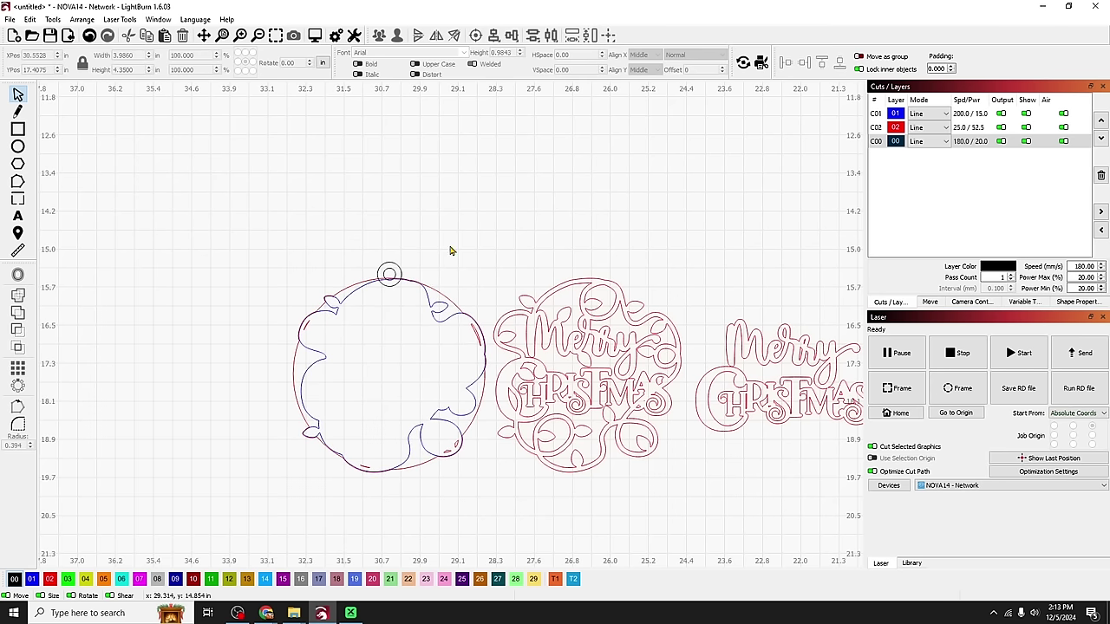
Step: Weld the ring onto the ornament outline and group them with Ctrl+G into one object
left_click(431, 291)
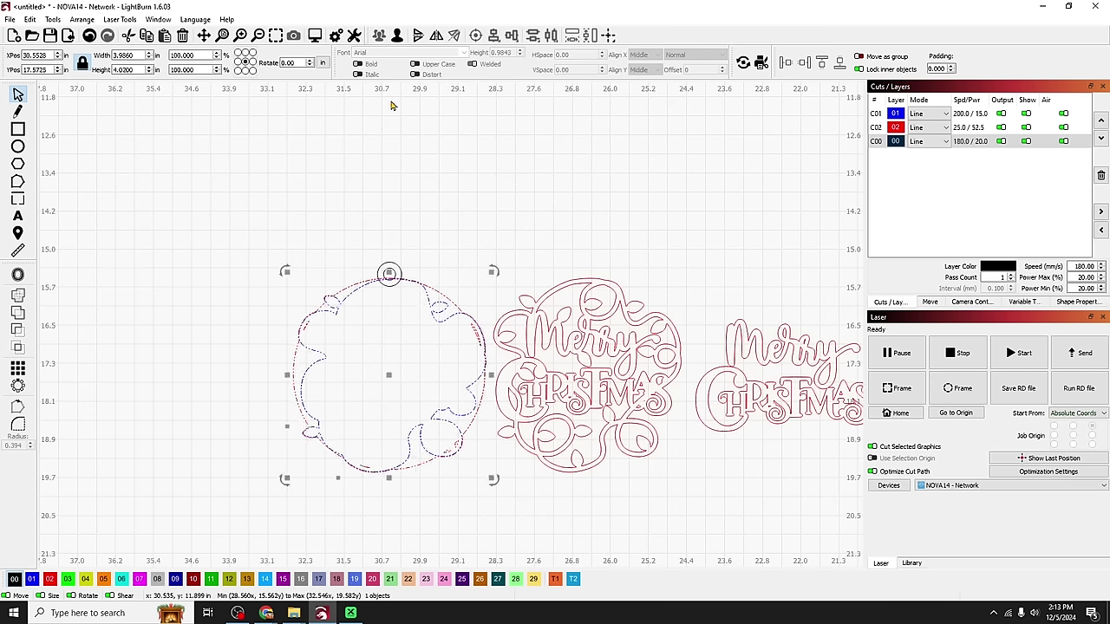
left_click(424, 164)
left_click(431, 287)
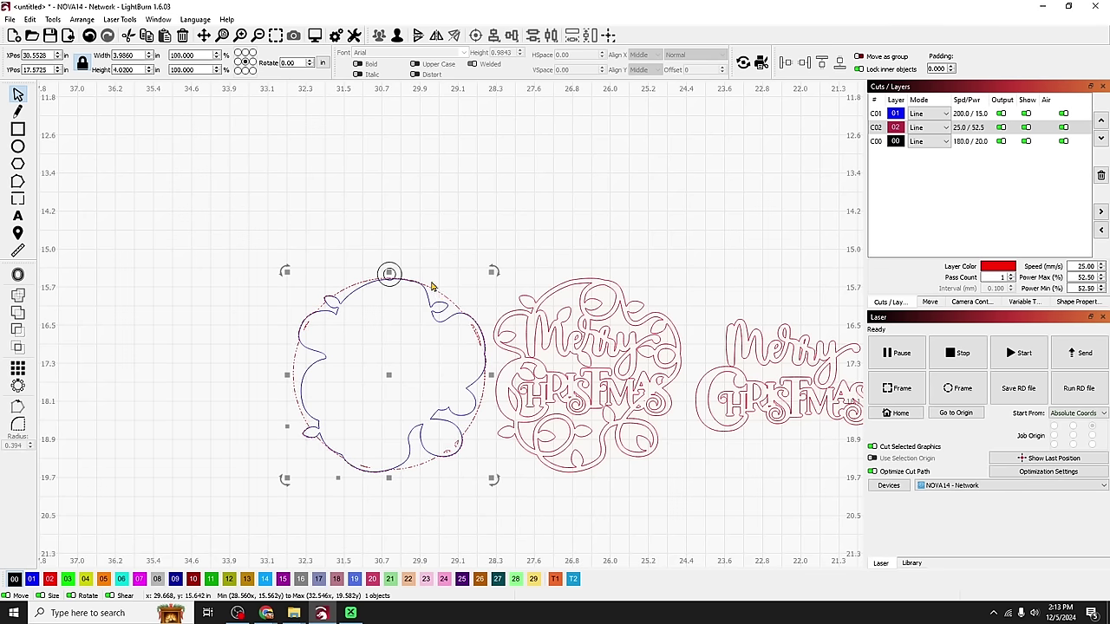
left_click(400, 275, "shift")
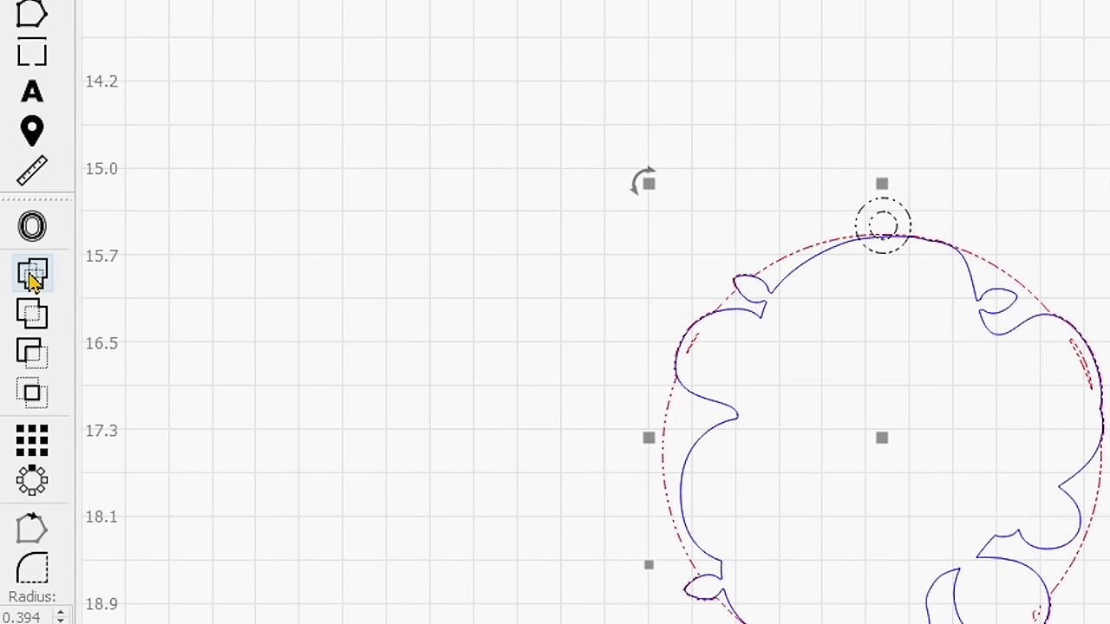
left_click(36, 277)
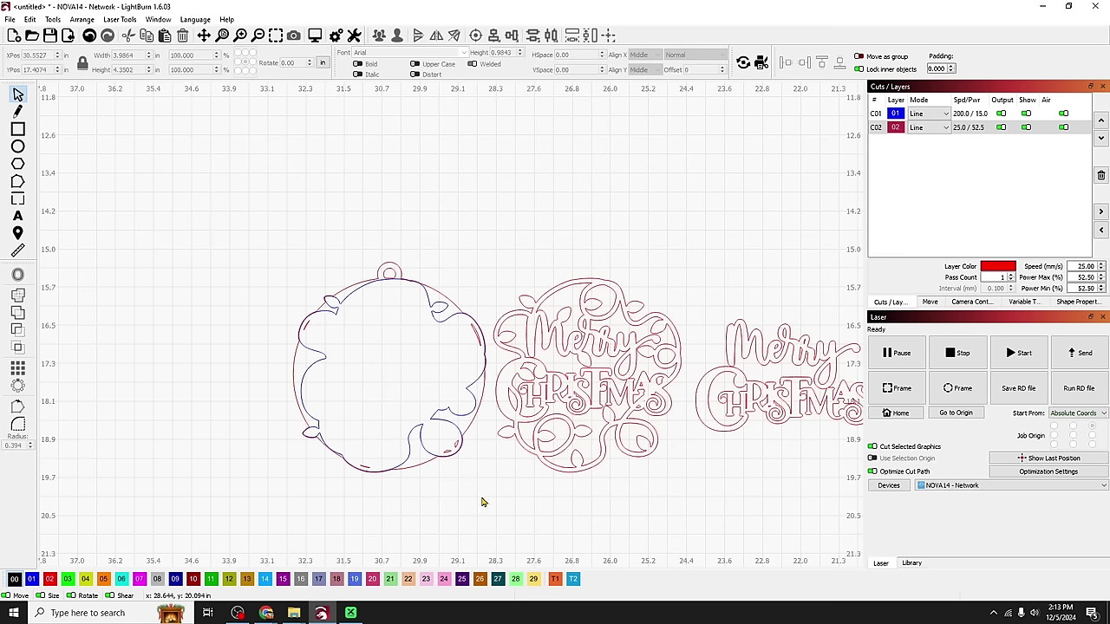
left_click_drag(482, 486, 279, 244)
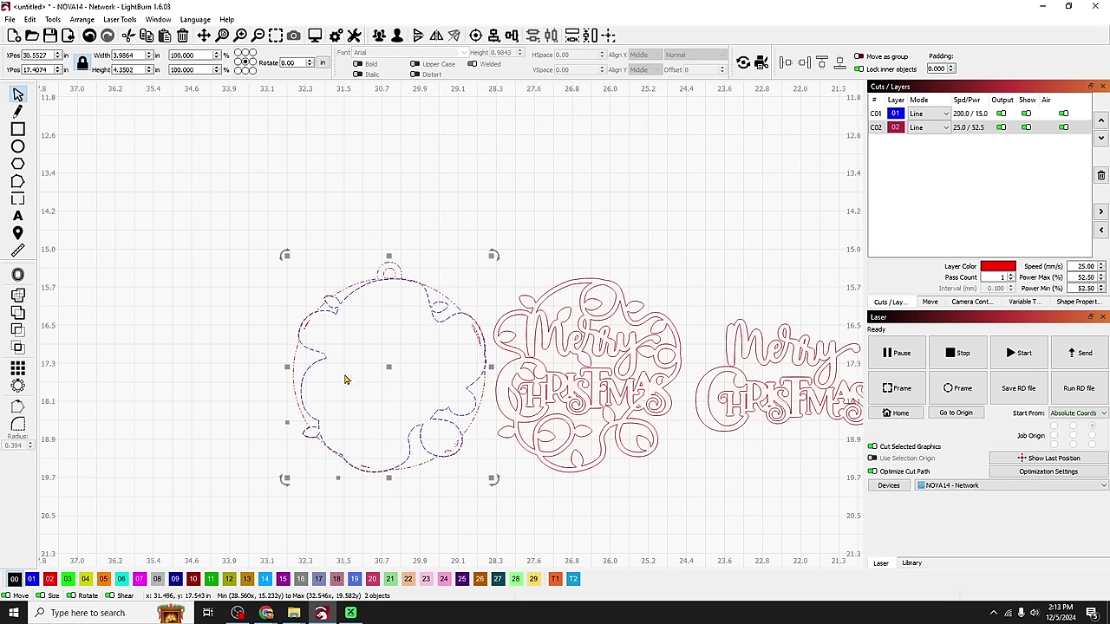
key("ctrl+g")
left_click(588, 245)
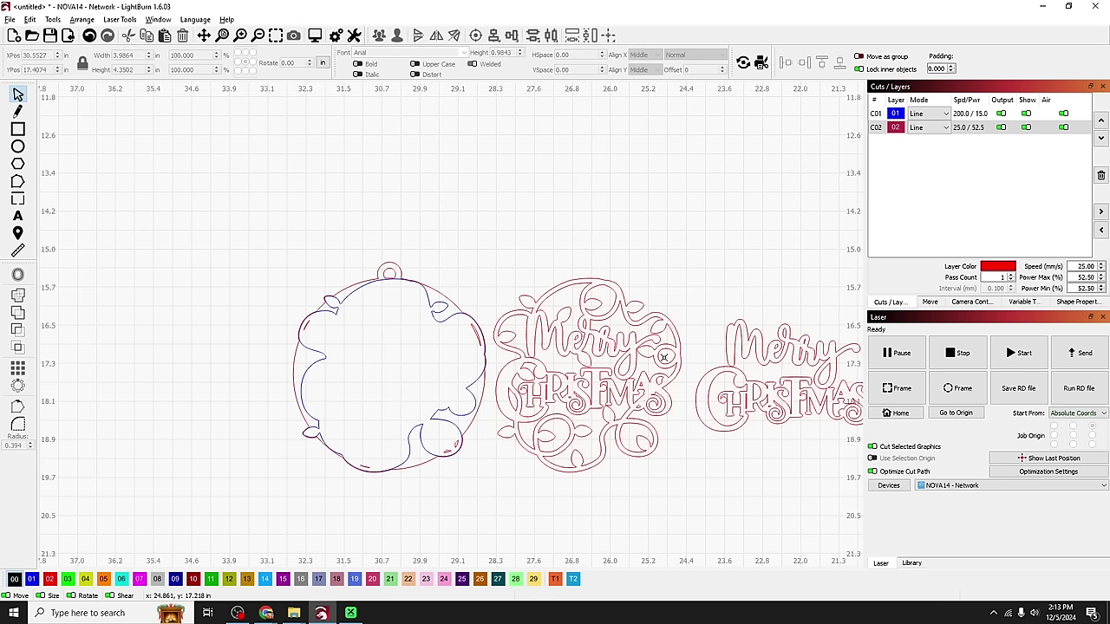
scroll(471, 236, "right", 3)
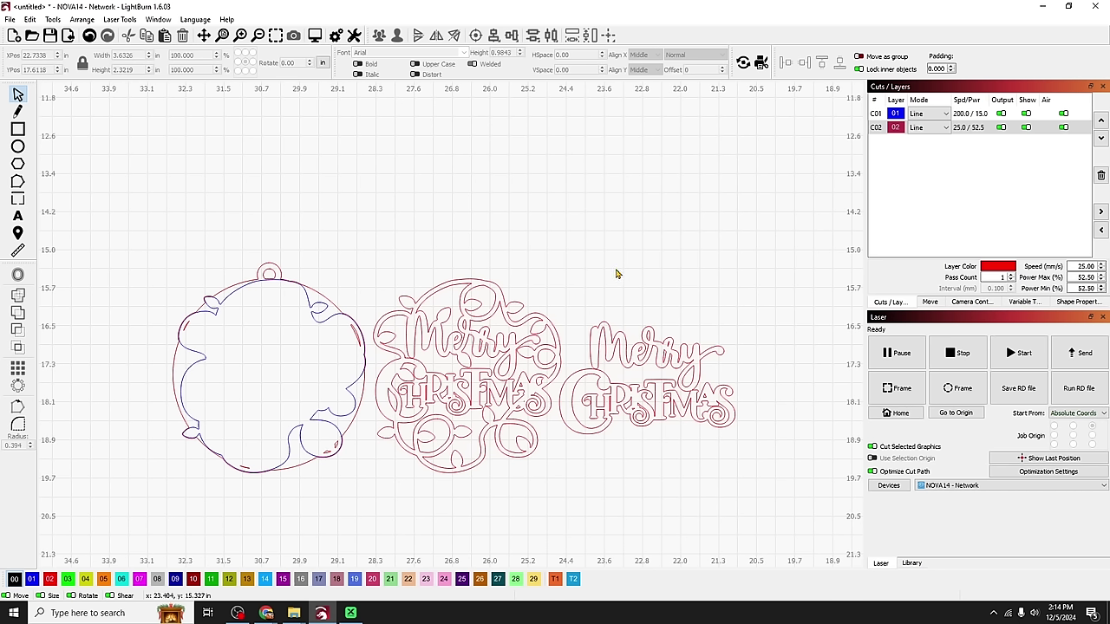
scroll(615, 274, "down", 1)
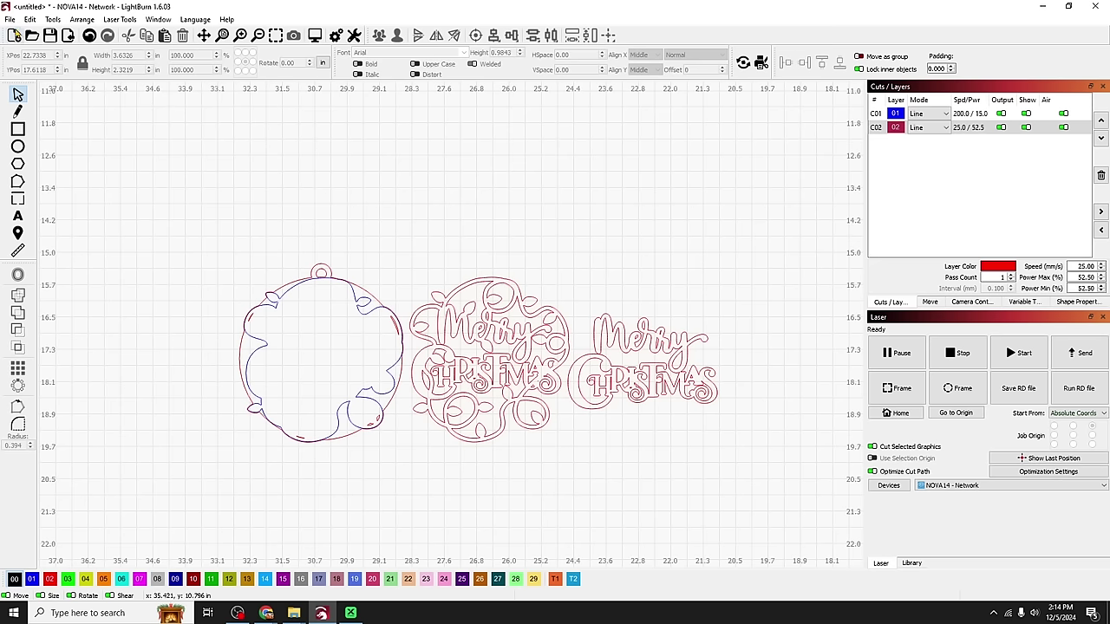
left_click(9, 19)
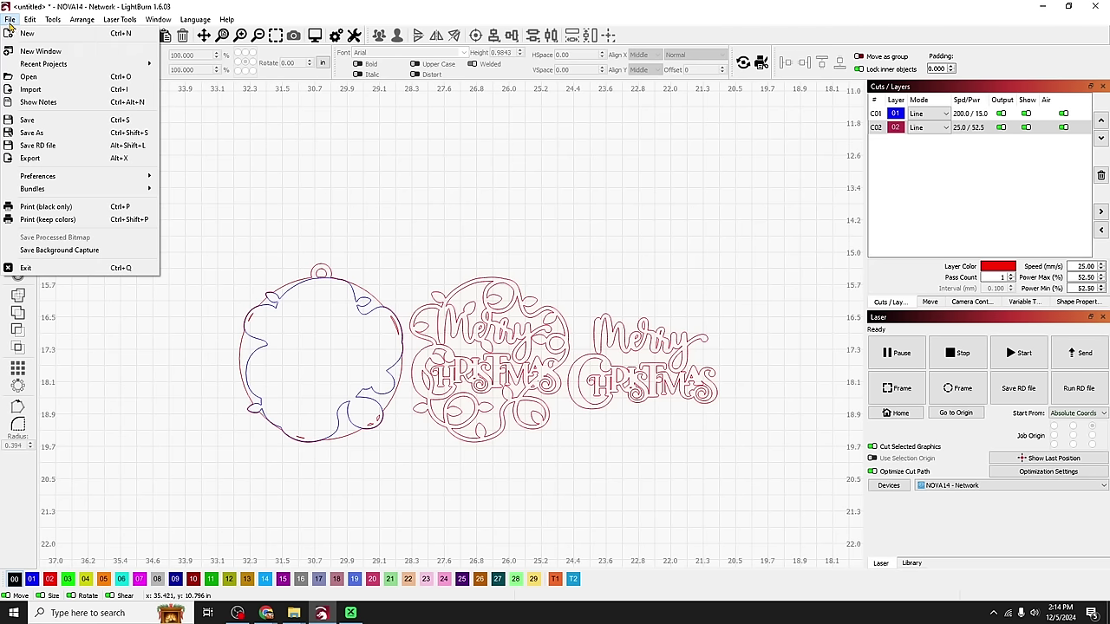
Step: Export the designs to Downloads as the SVG 'Merry Christmas Lights Ornament'
left_click(50, 159)
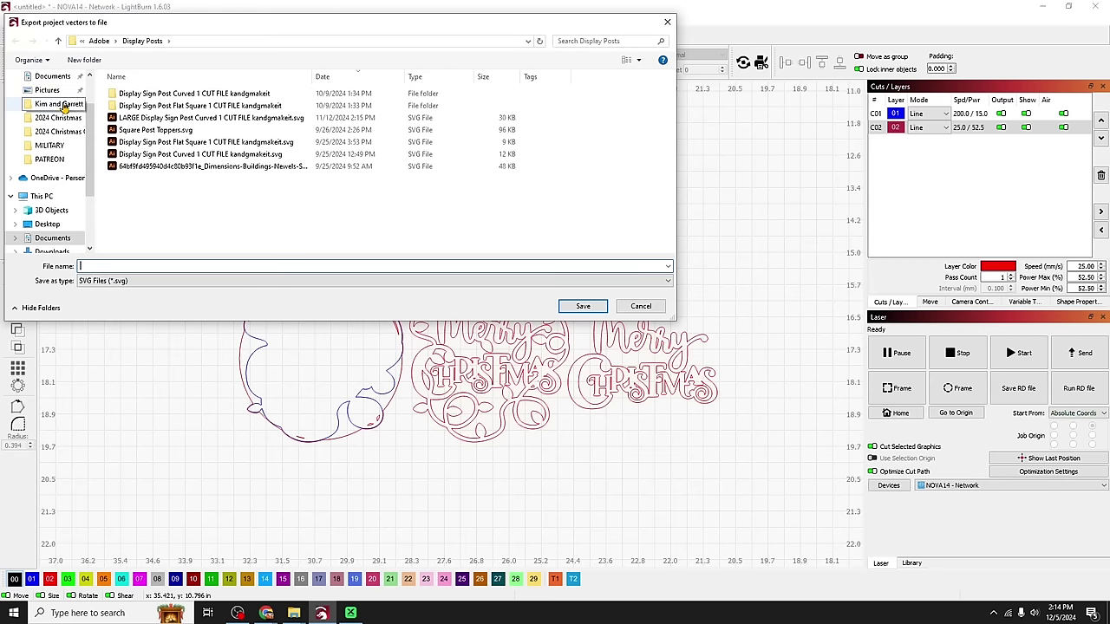
scroll(57, 117, "up", 2)
left_click(58, 114)
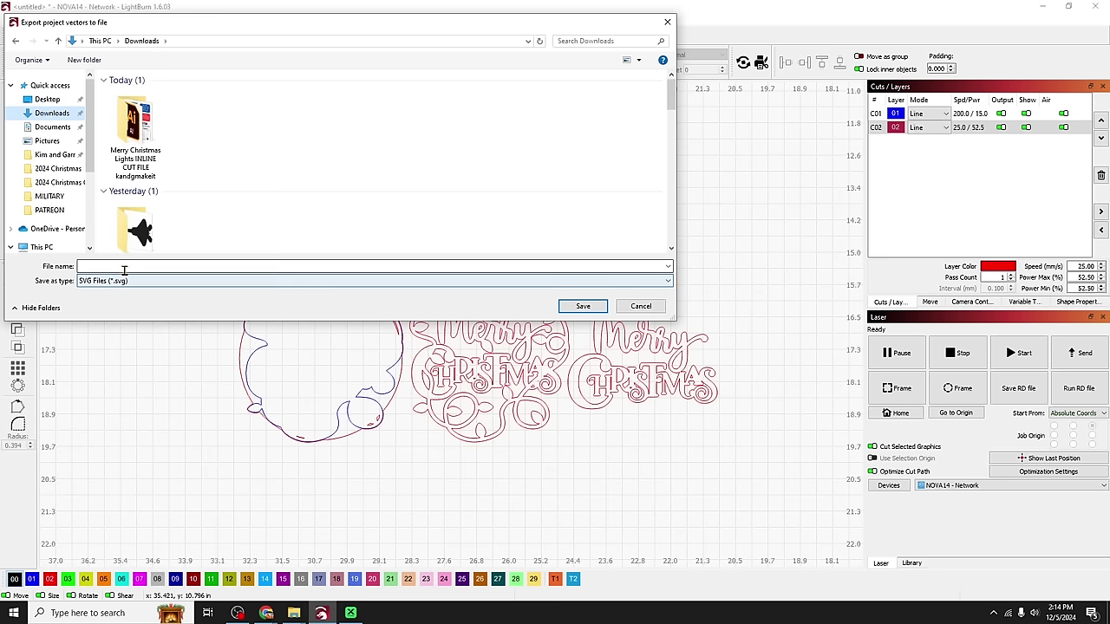
left_click(123, 268)
type("Me")
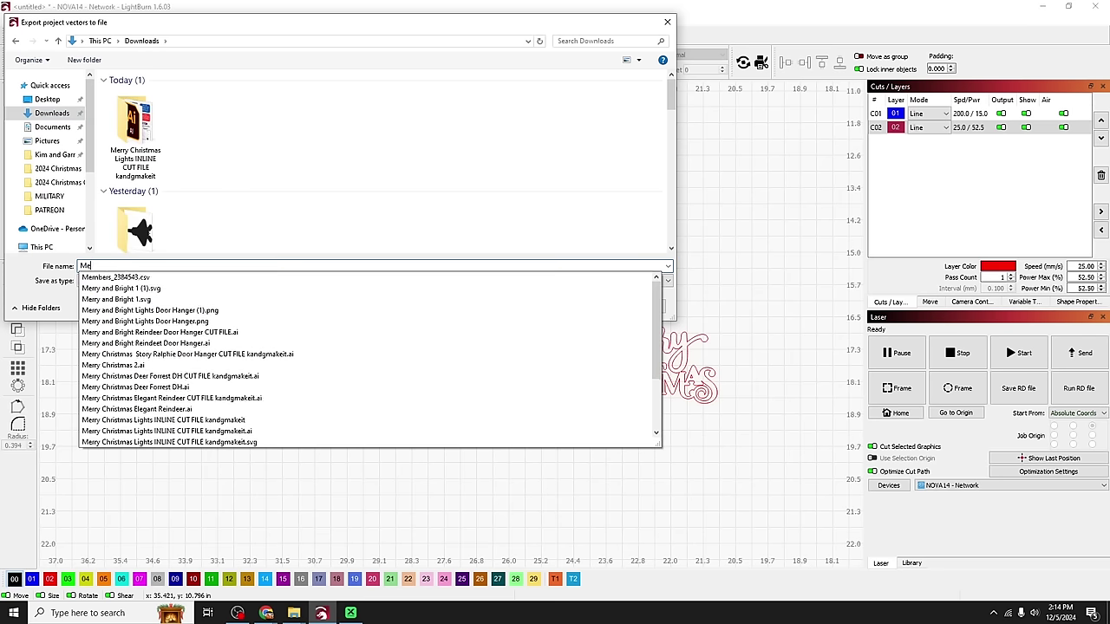
type("rry Christmas ")
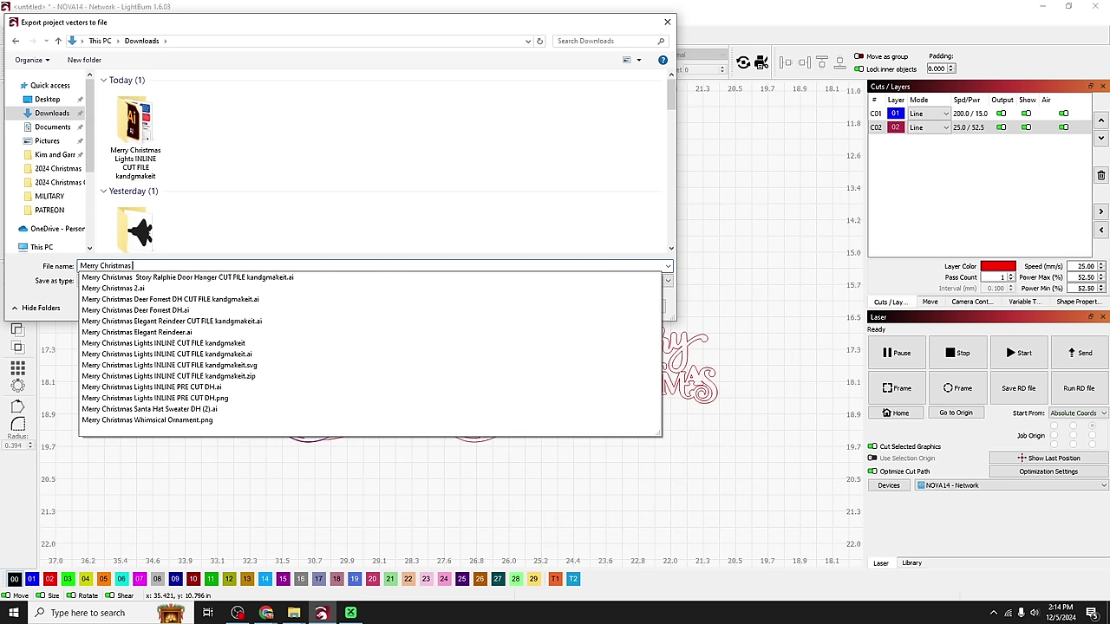
type("Lights Or")
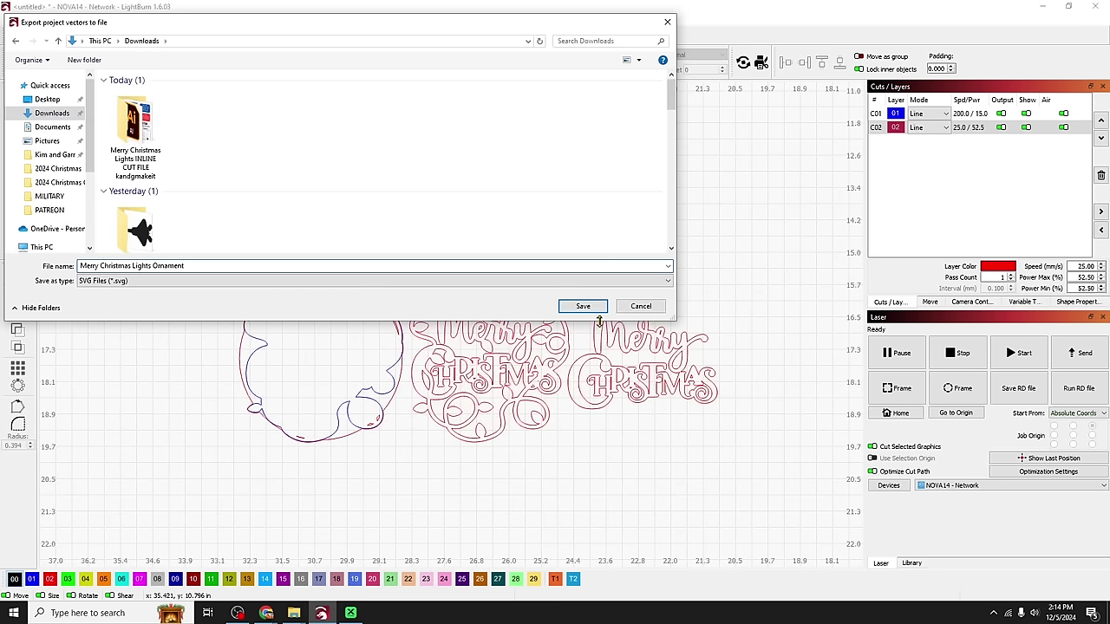
type("nament")
key("Return")
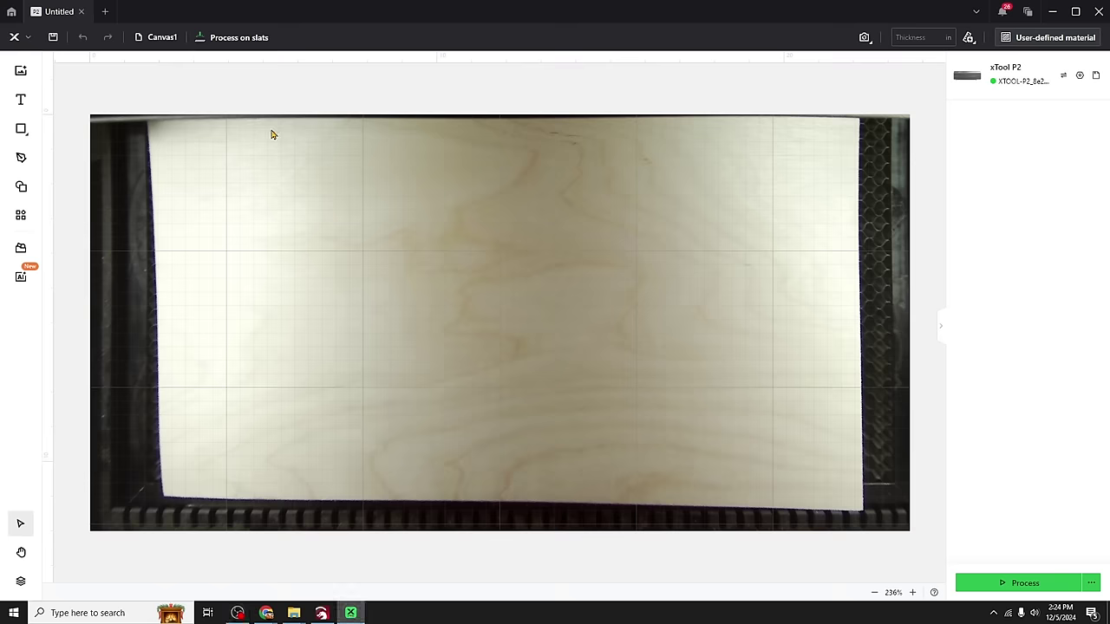
Step: Import Merry Christmas Lights Ornament.svg from Downloads onto the plywood in the camera view
left_click(20, 71)
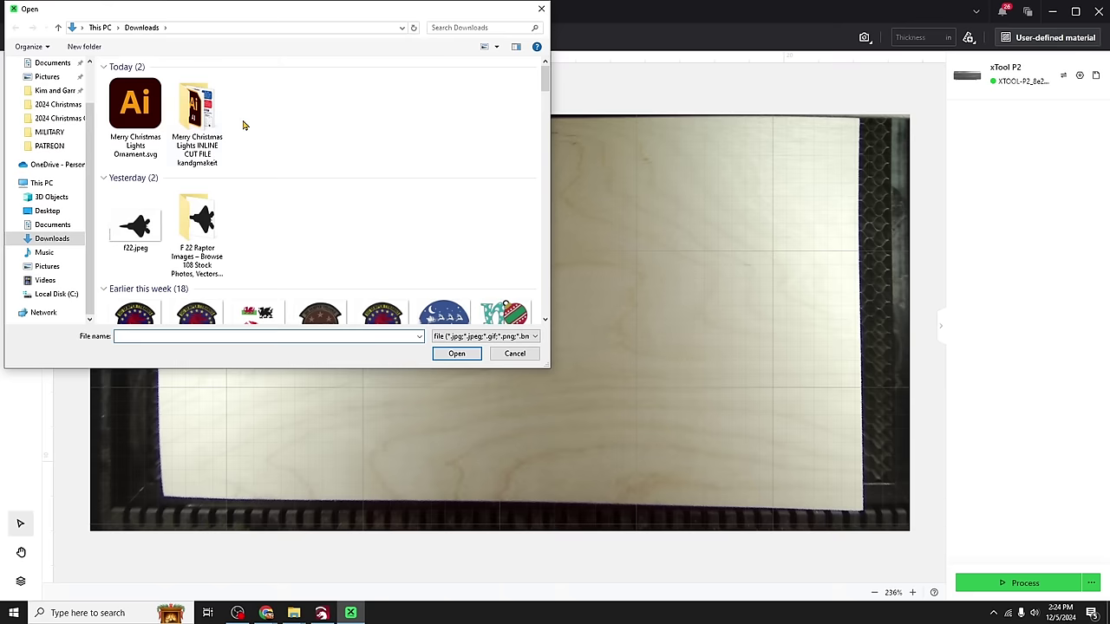
double_click(139, 112)
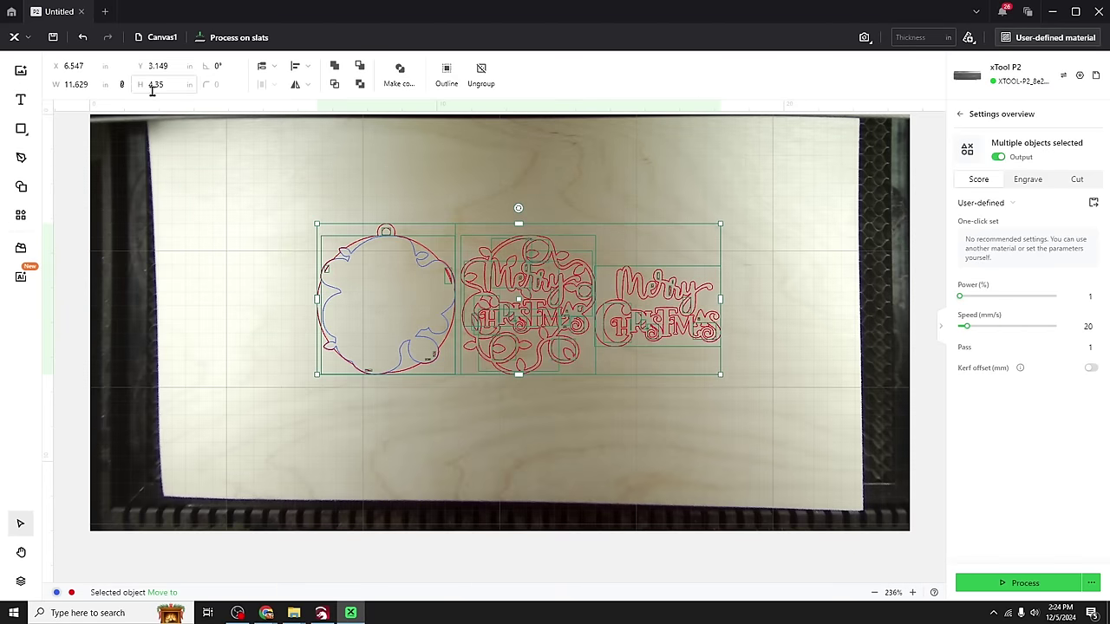
left_click(437, 195)
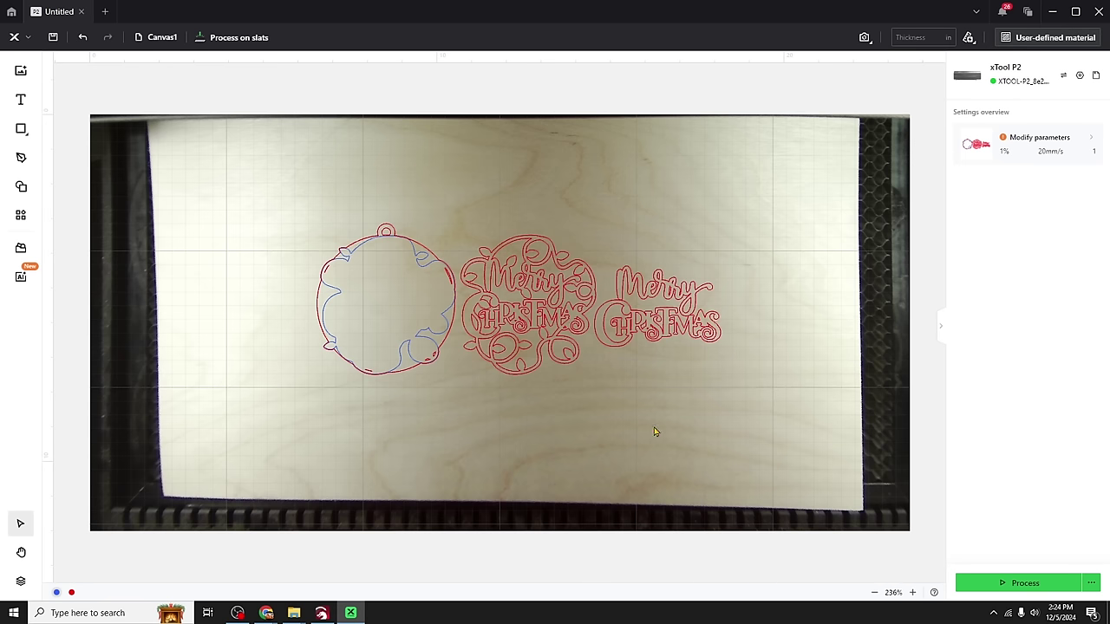
Step: Set the material to 3mm Birch Plywood and give the blue ornament lines Score 20%, 200 mm/s
left_click(1039, 37)
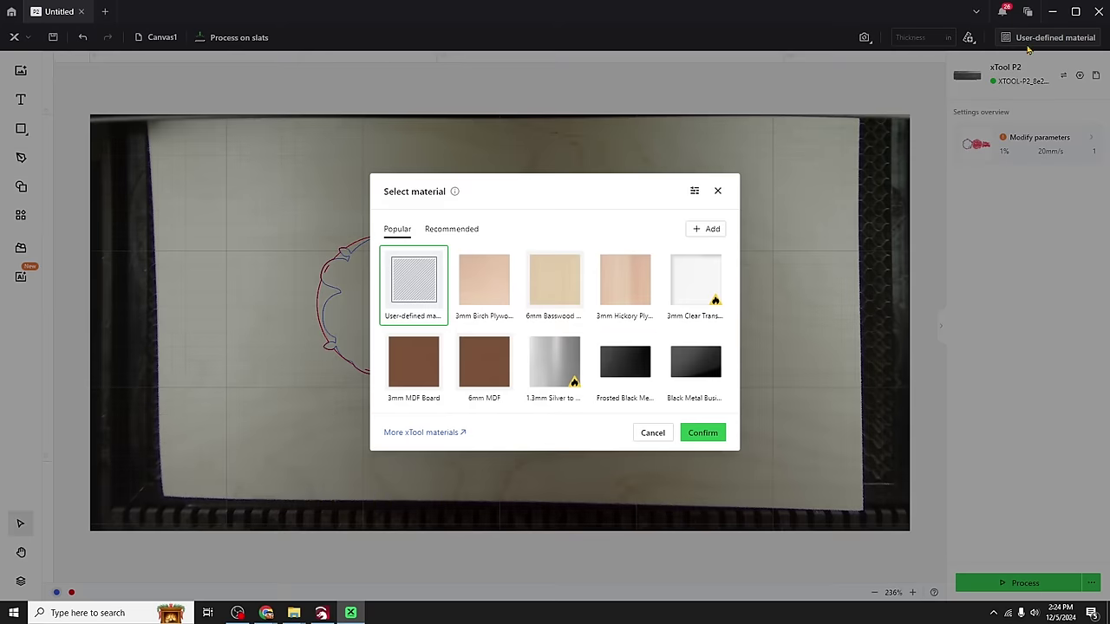
left_click(486, 293)
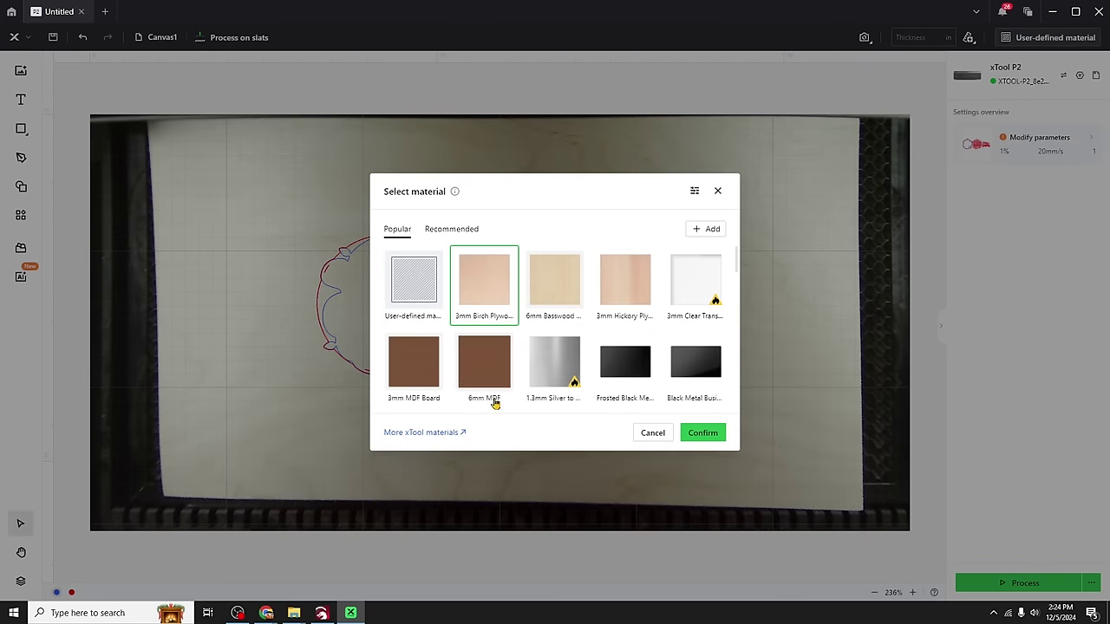
left_click(707, 435)
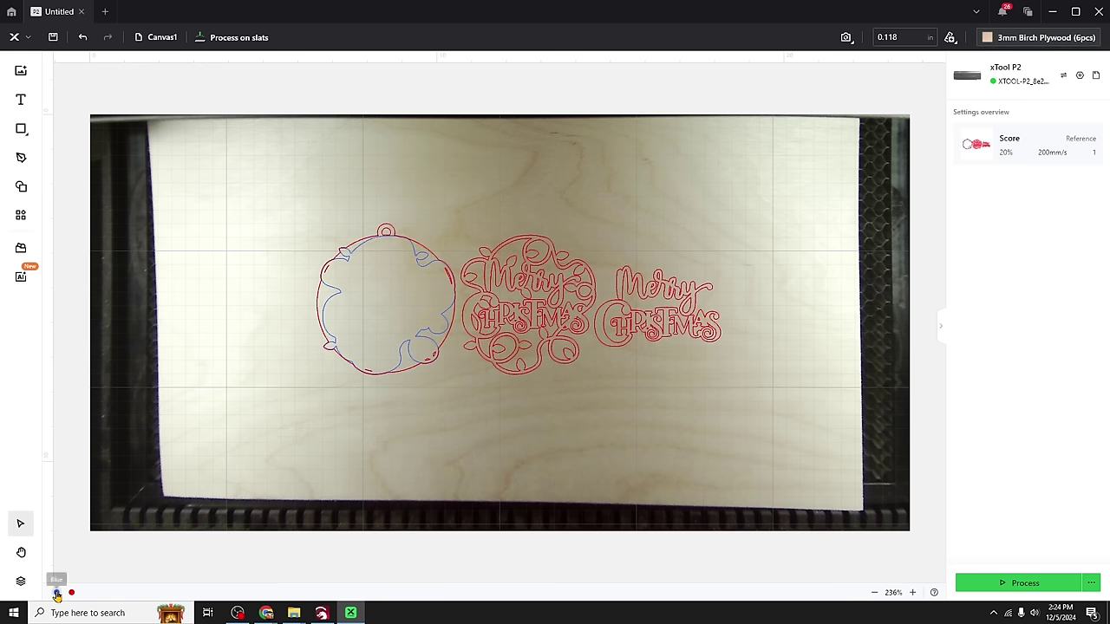
left_click(56, 593)
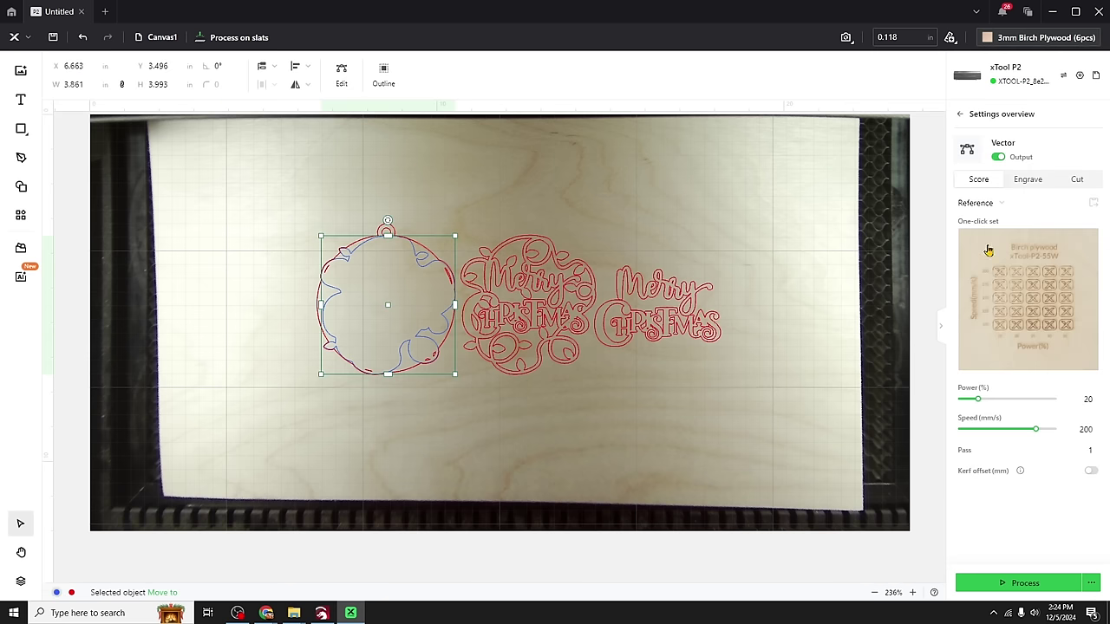
left_click(1046, 330)
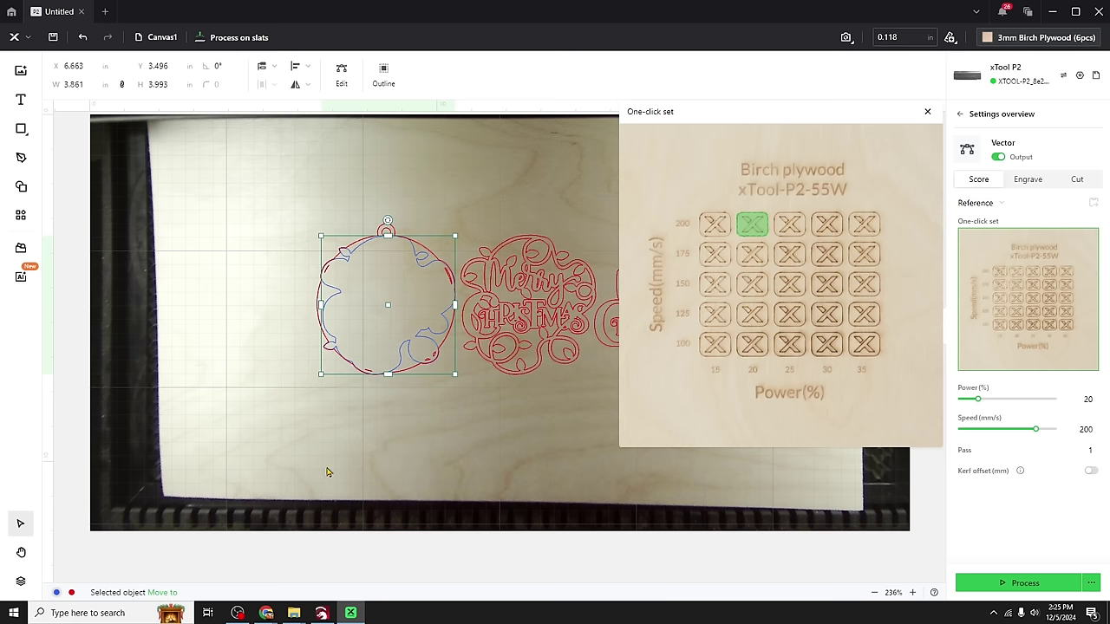
Step: Set the three designs to Cut at 100%, 30 mm/s using the recommended chart value
key("ctrl+a")
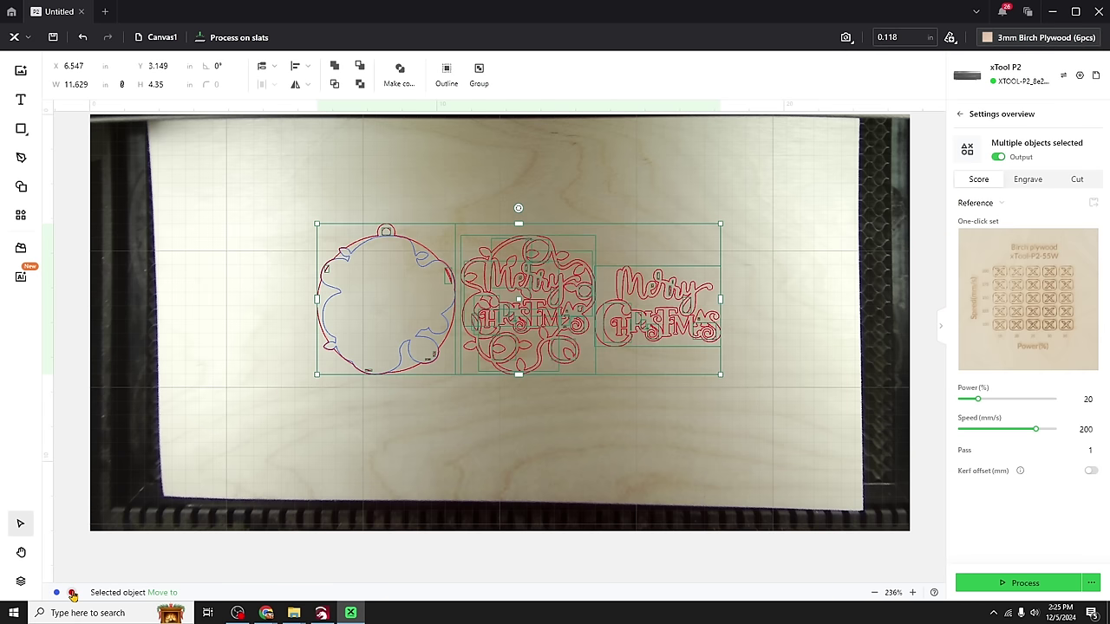
left_click(1076, 180)
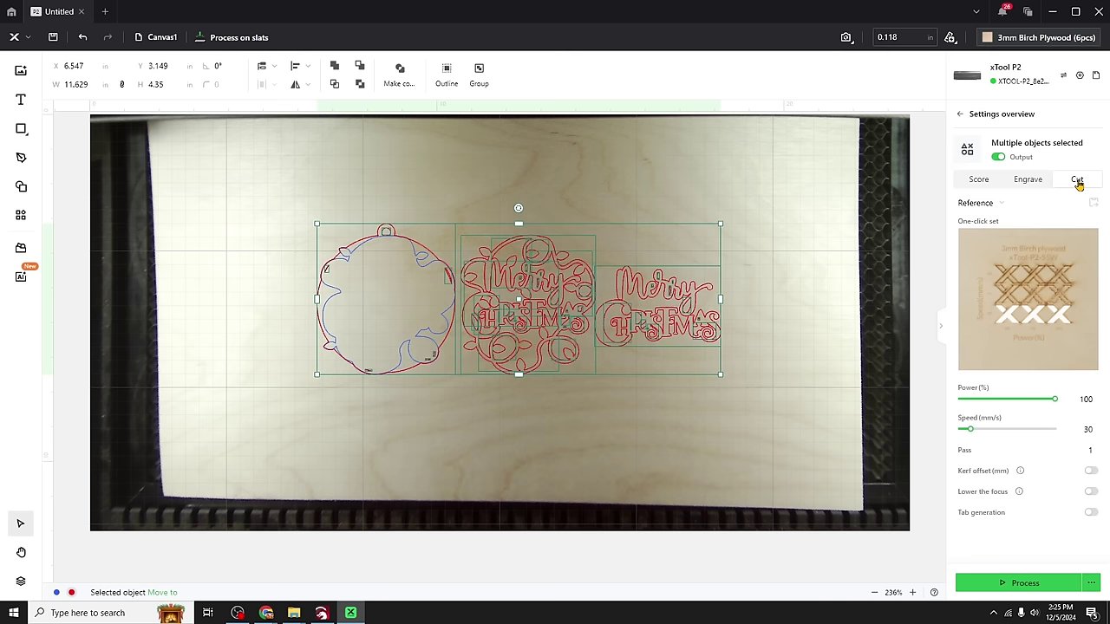
left_click(1051, 314)
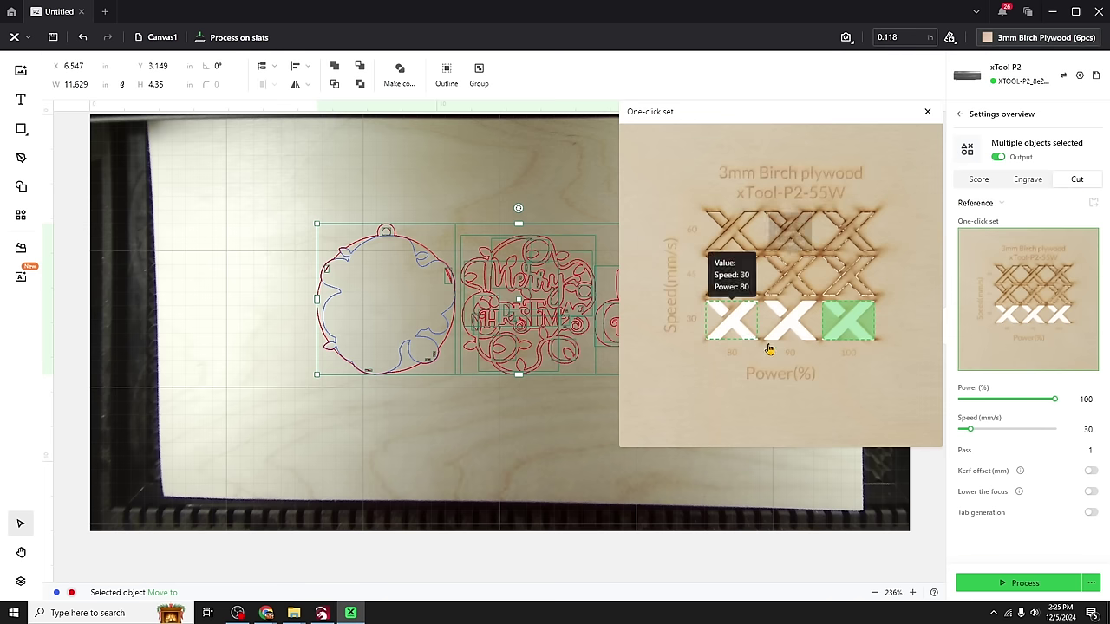
mouse_move(854, 328)
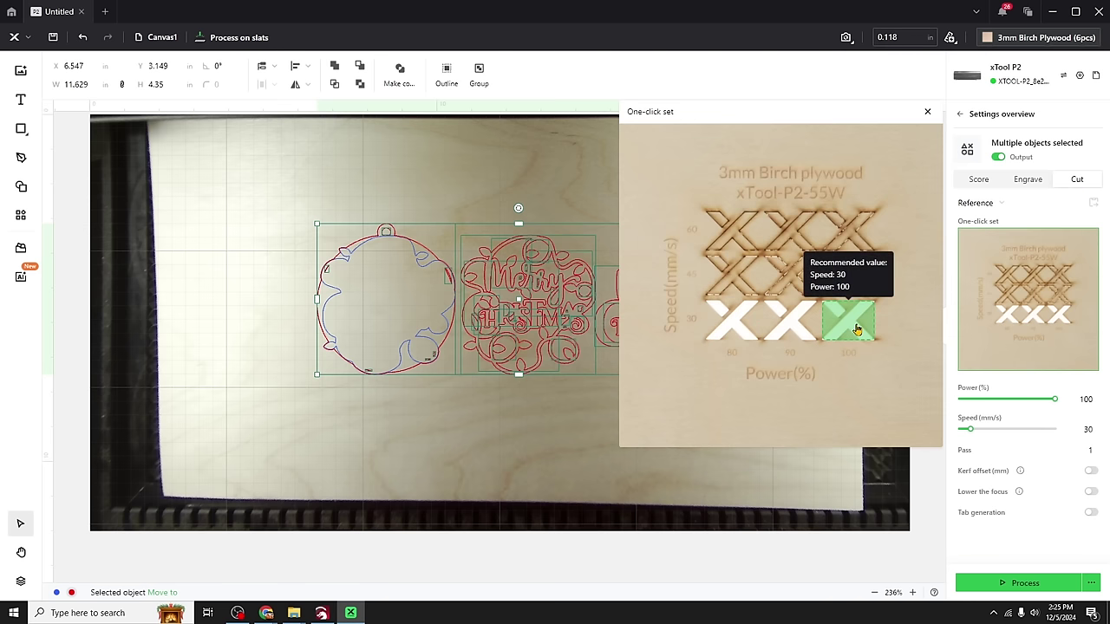
left_click(868, 509)
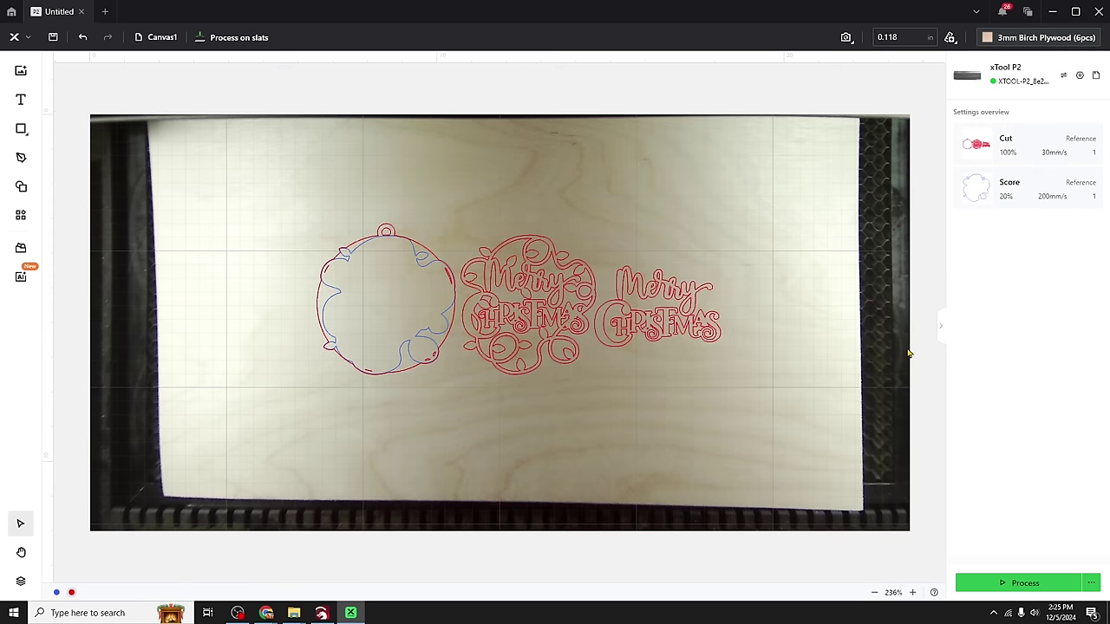
Step: Measure the plywood thickness over the designs with Aimed-measure, reading 0.237 in
mouse_move(949, 39)
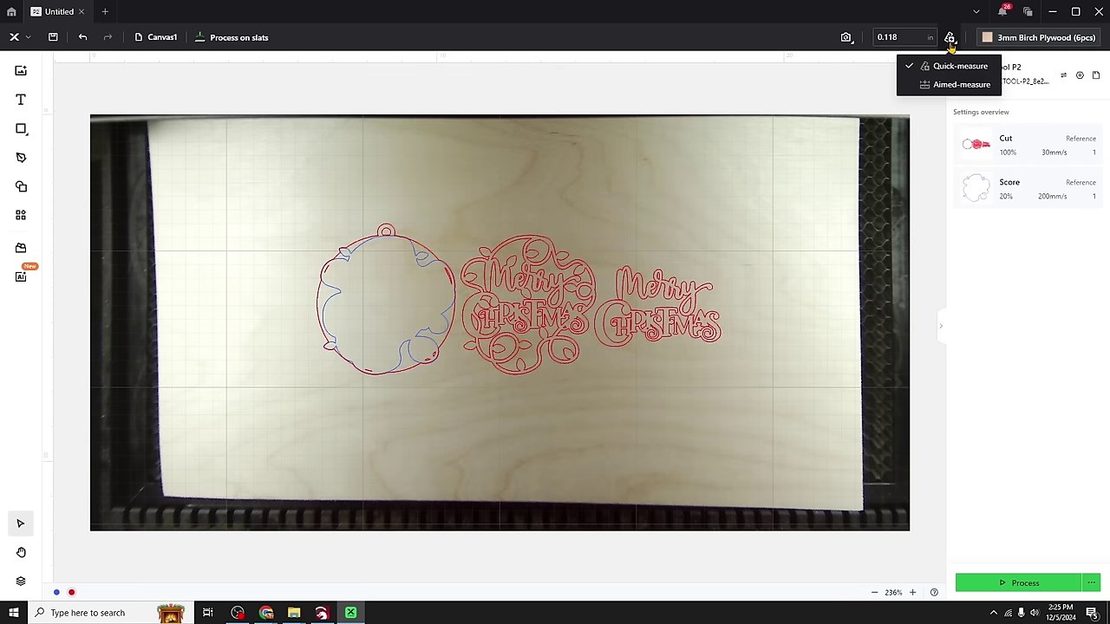
left_click(954, 84)
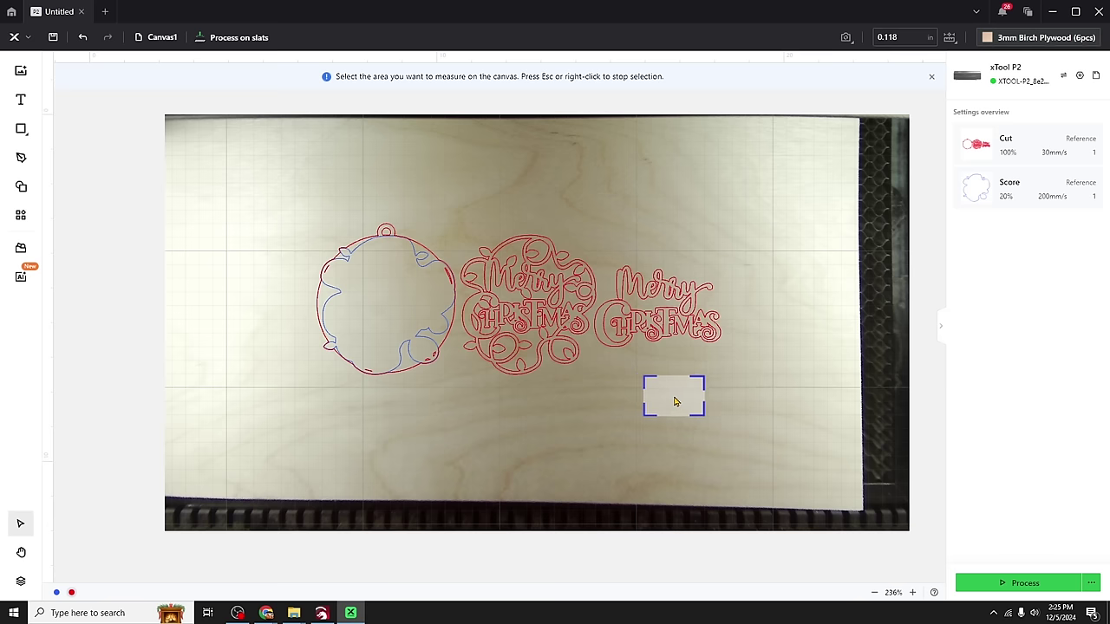
left_click(674, 400)
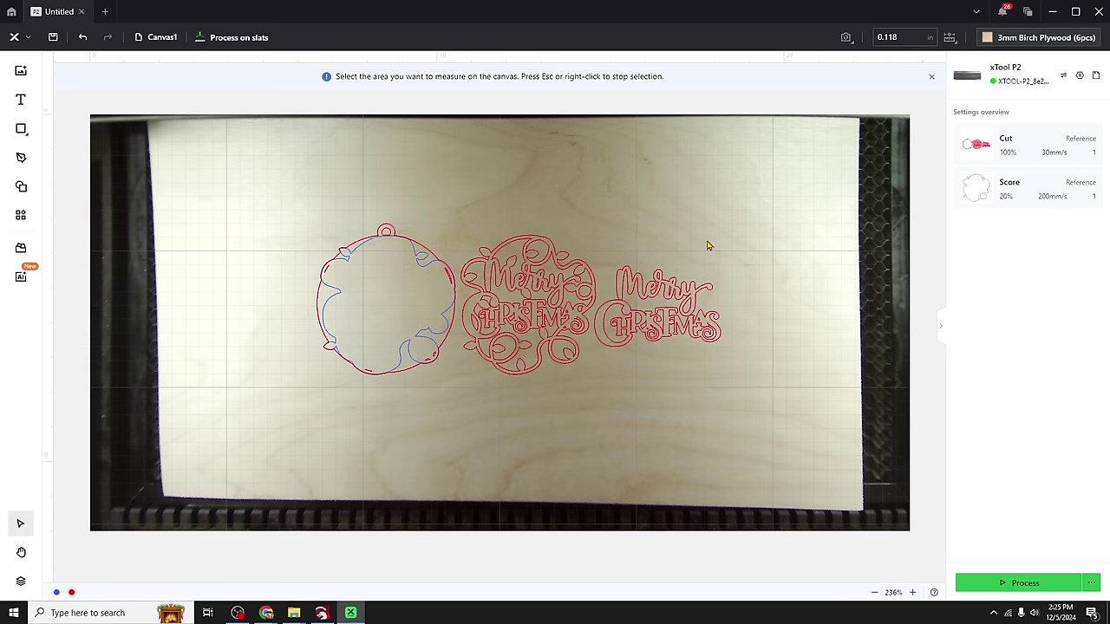
left_click_drag(755, 364, 290, 208)
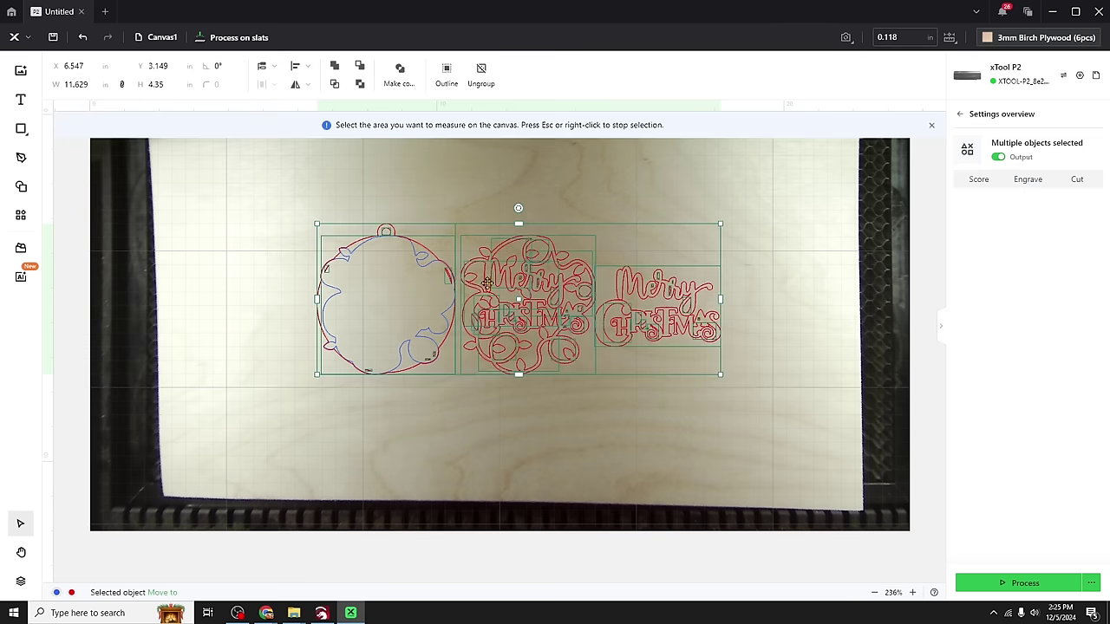
Step: Move the three designs down to the lower right of the plywood and fine-tune their position
left_click_drag(530, 305, 649, 413)
left_click(894, 112)
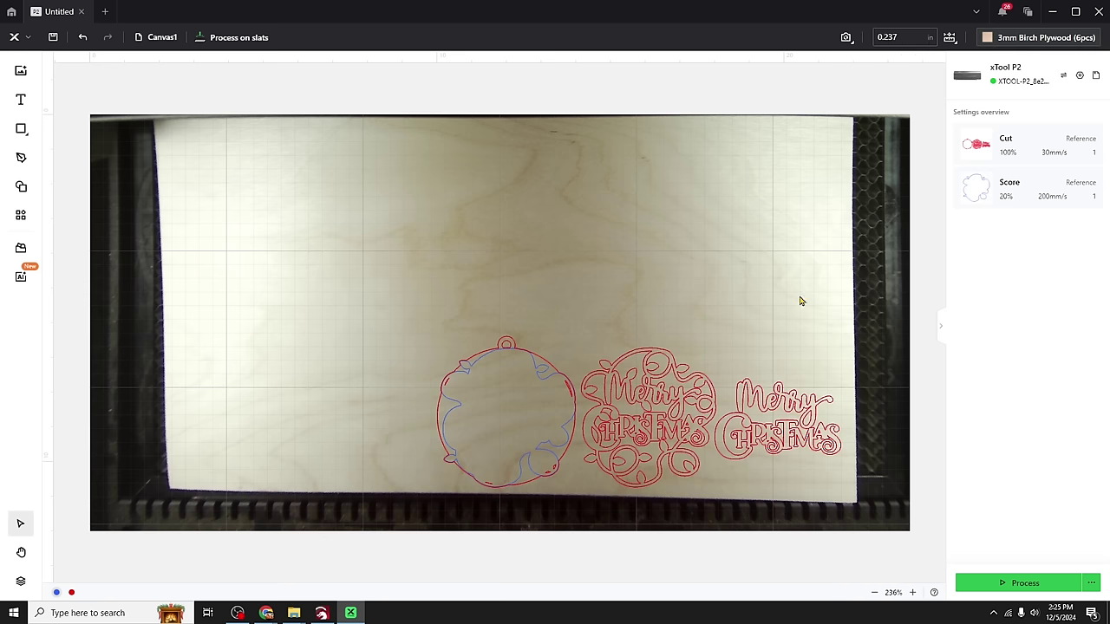
left_click(691, 393)
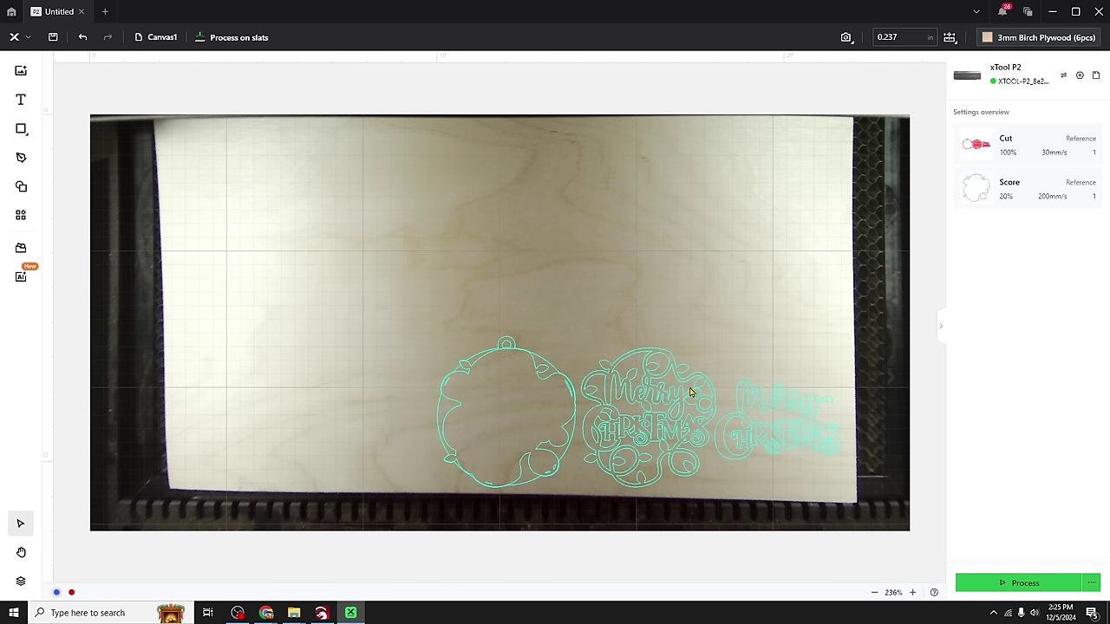
left_click(633, 425)
left_click_drag(635, 421, 633, 417)
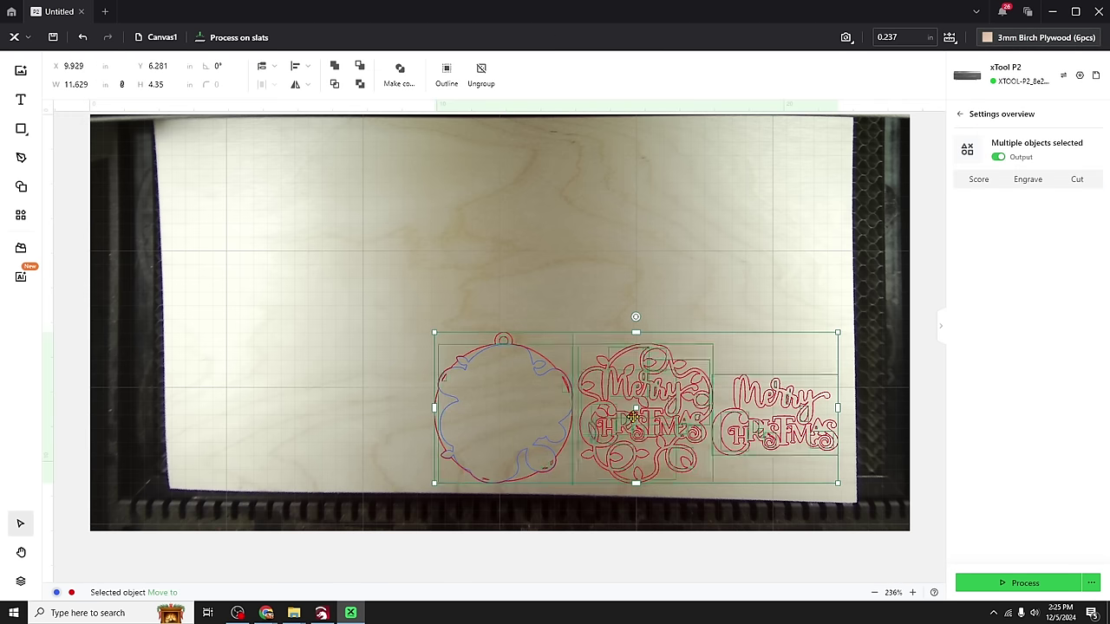
left_click(863, 416)
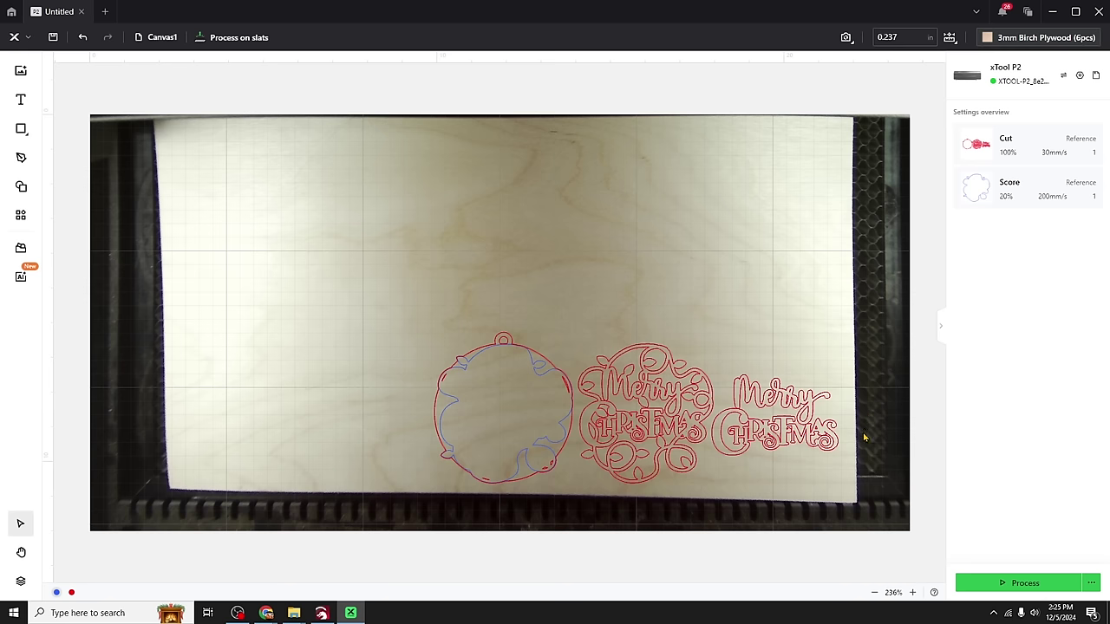
Step: Send the job to the xTool P2 with Process to start lasering the plywood
left_click(1006, 582)
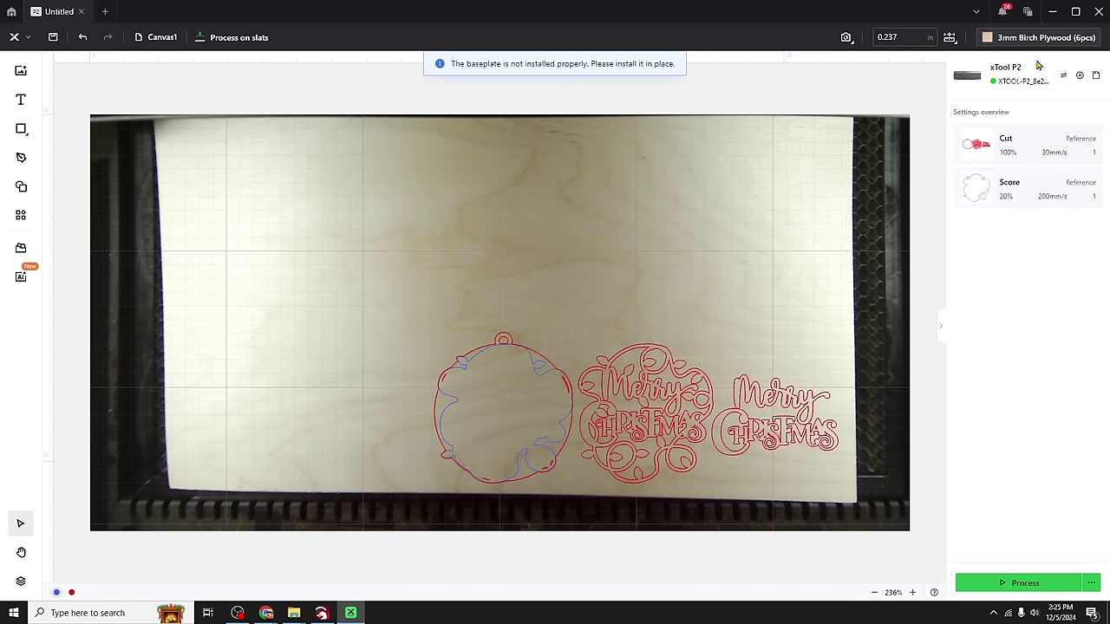